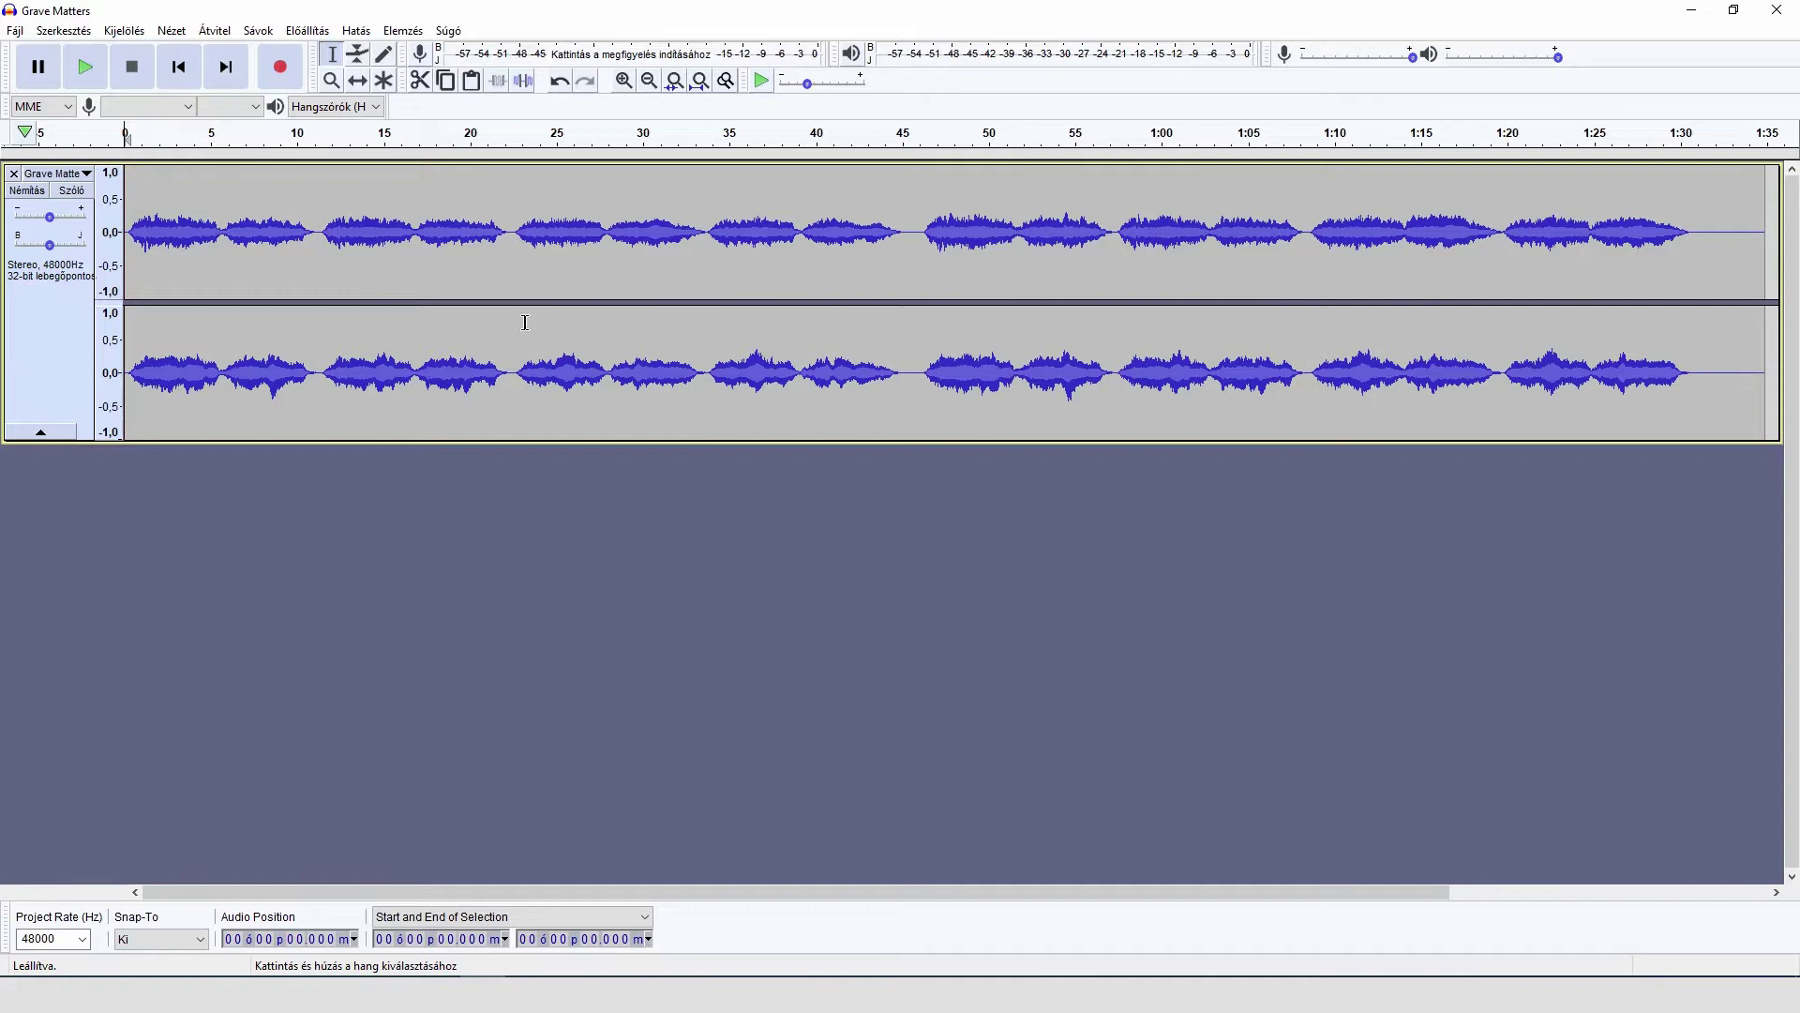
- Play the opening seconds of the track twice, stopping playback each time
key(space)
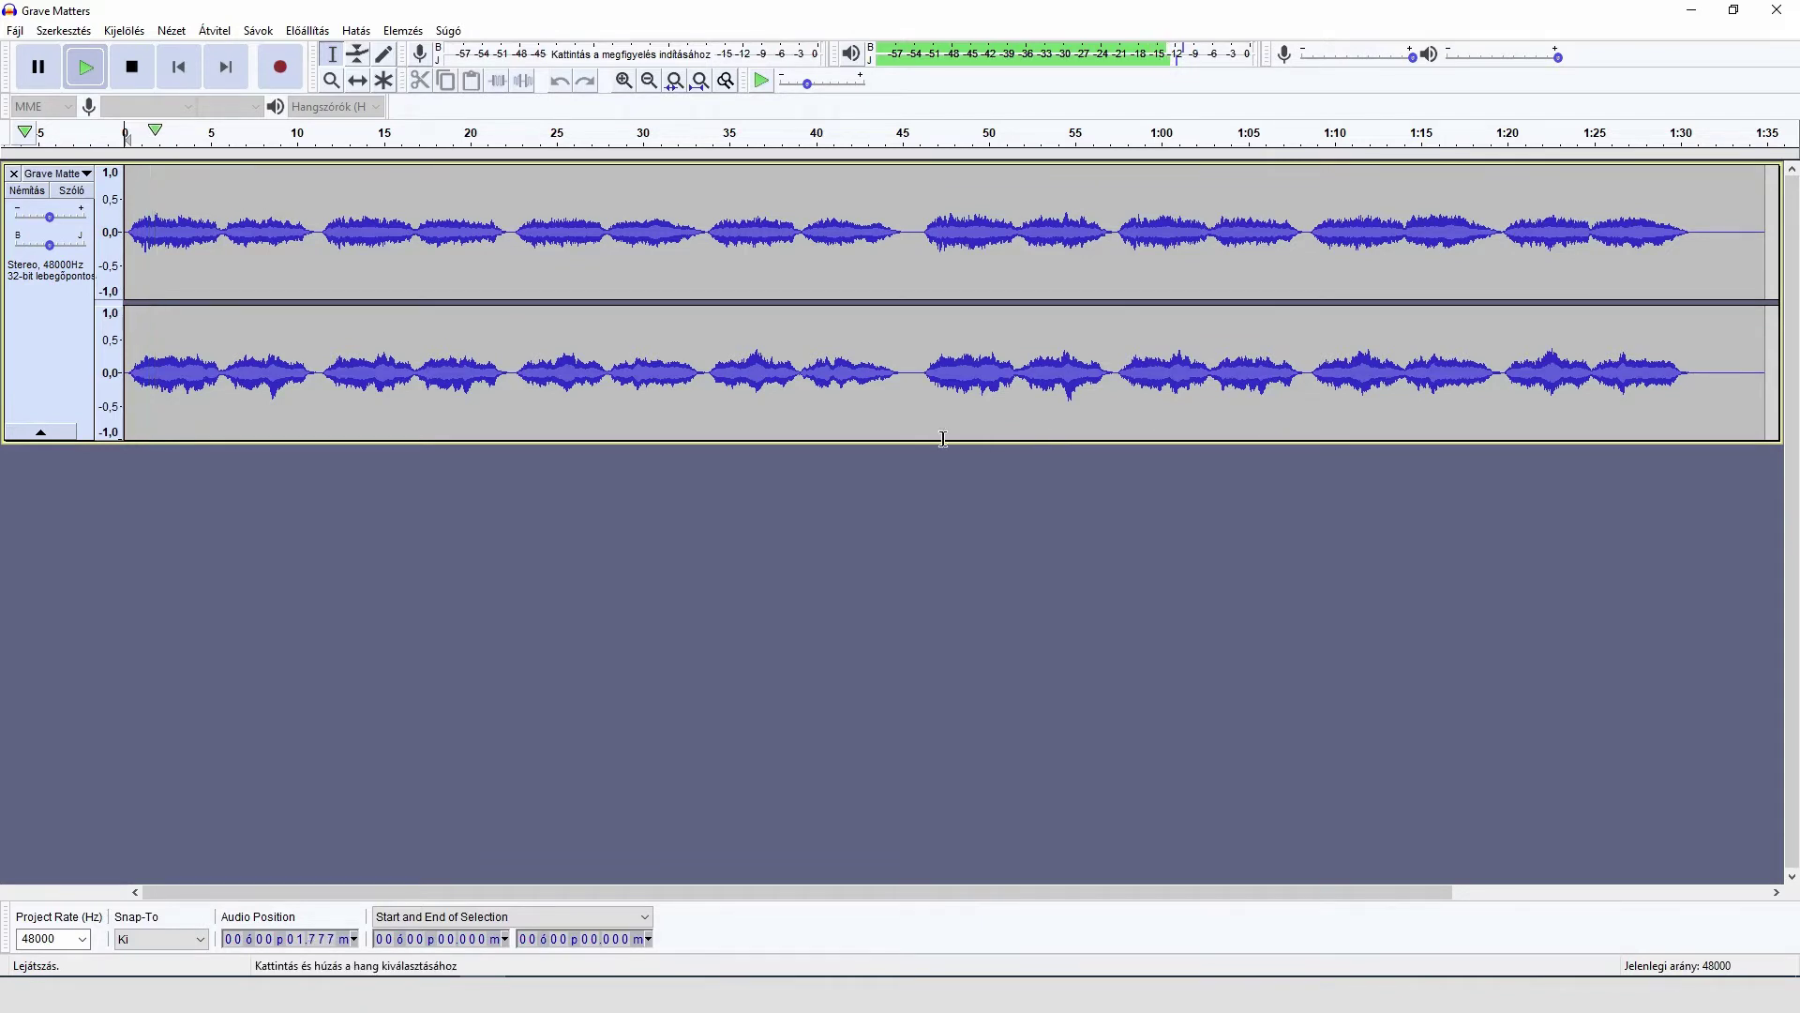
key(space)
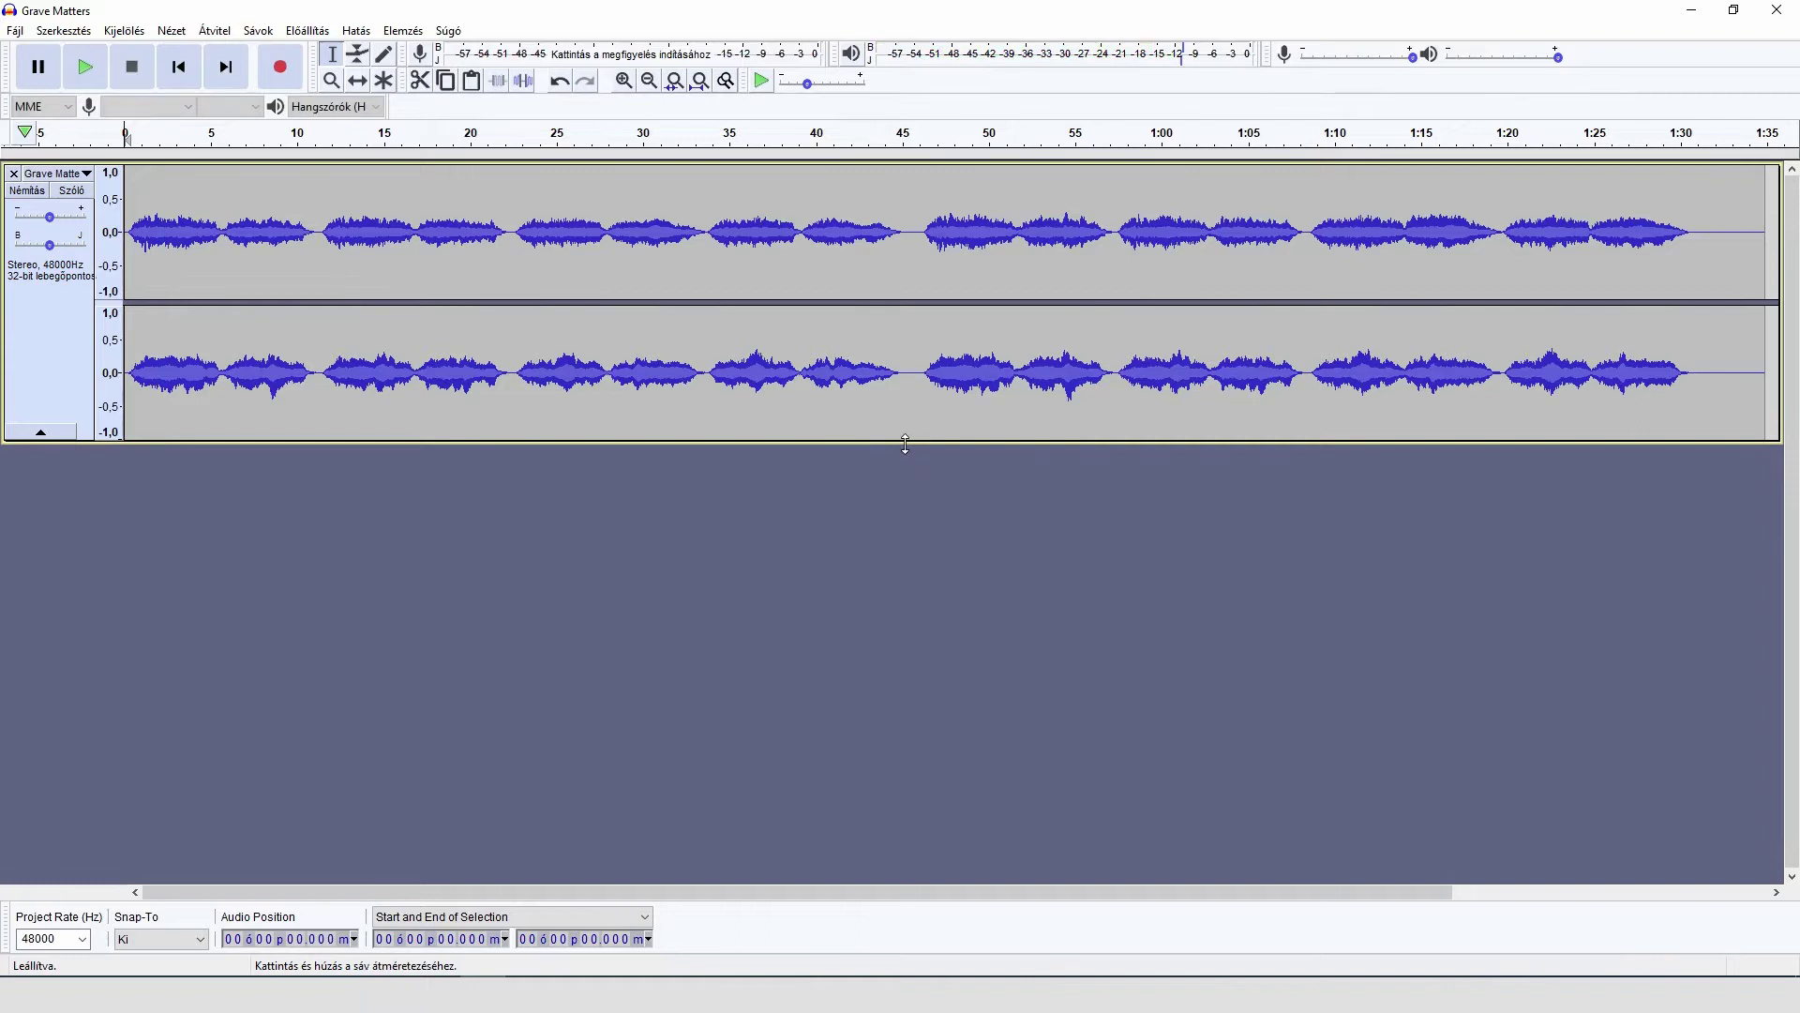
key(space)
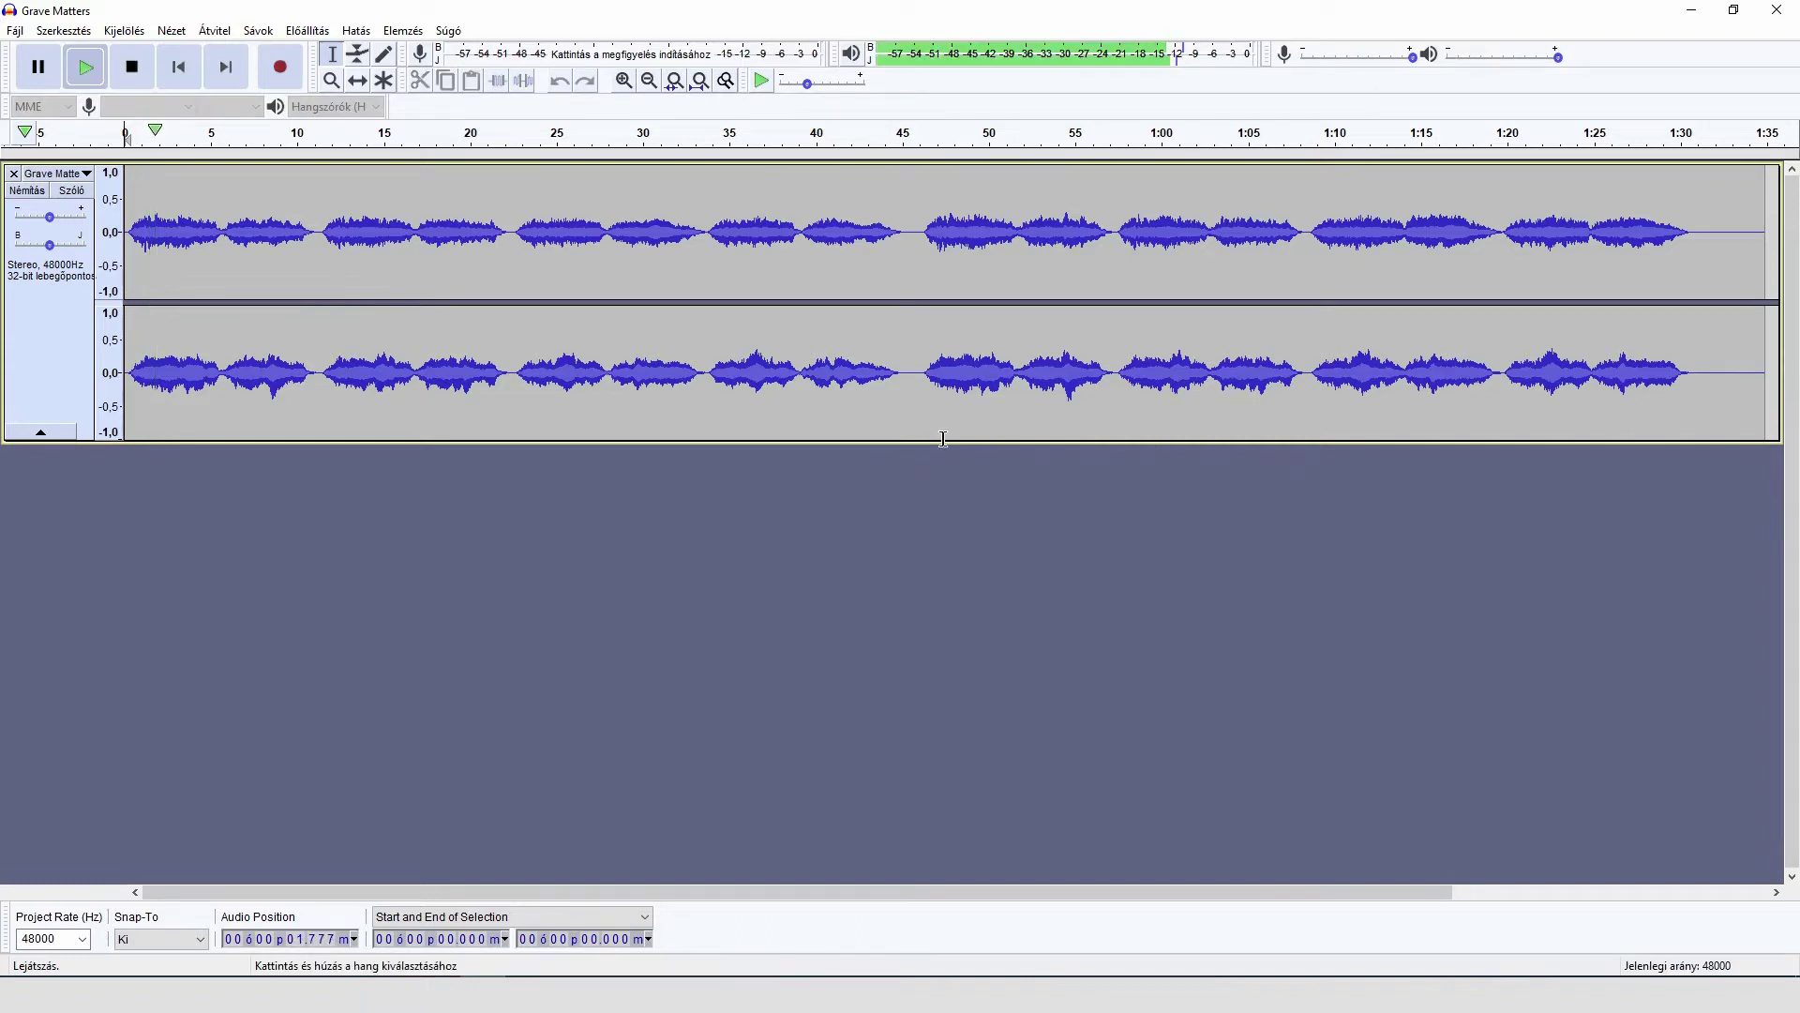
key(space)
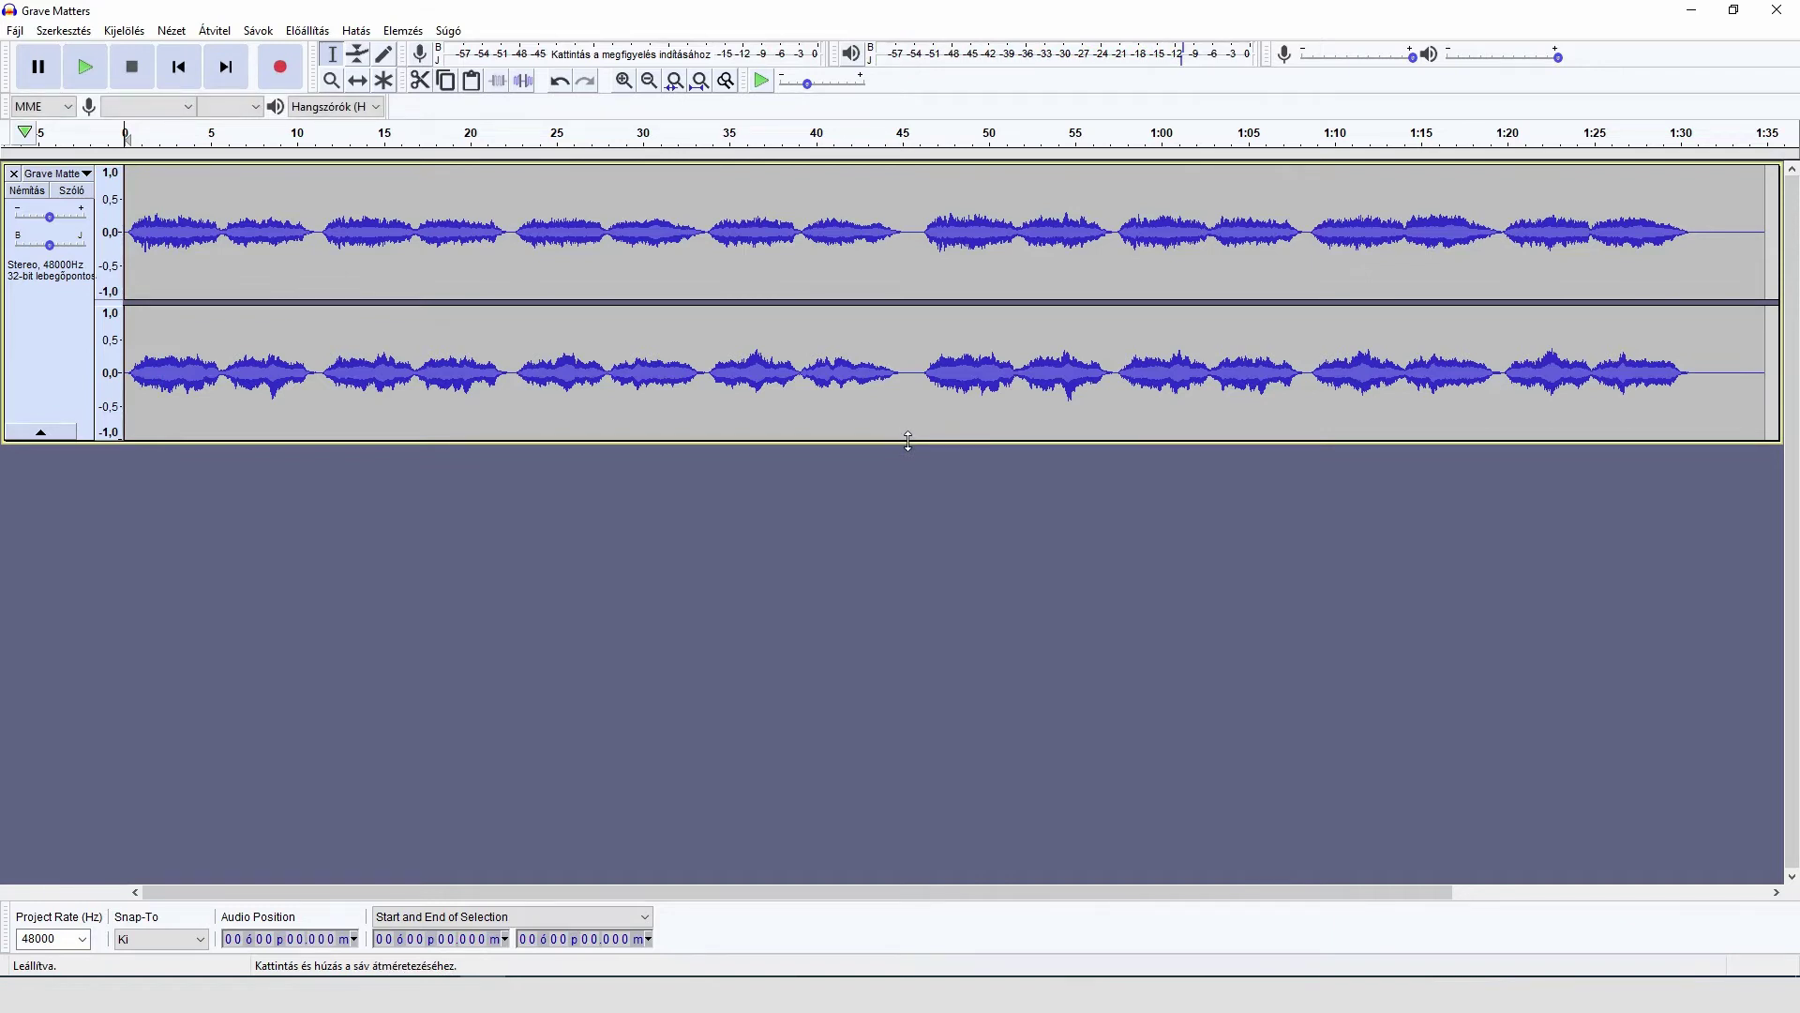
- Enlarge the stereo track to fill the workspace height and shrink its upper channel to a thin strip
drag(913, 451, 914, 859)
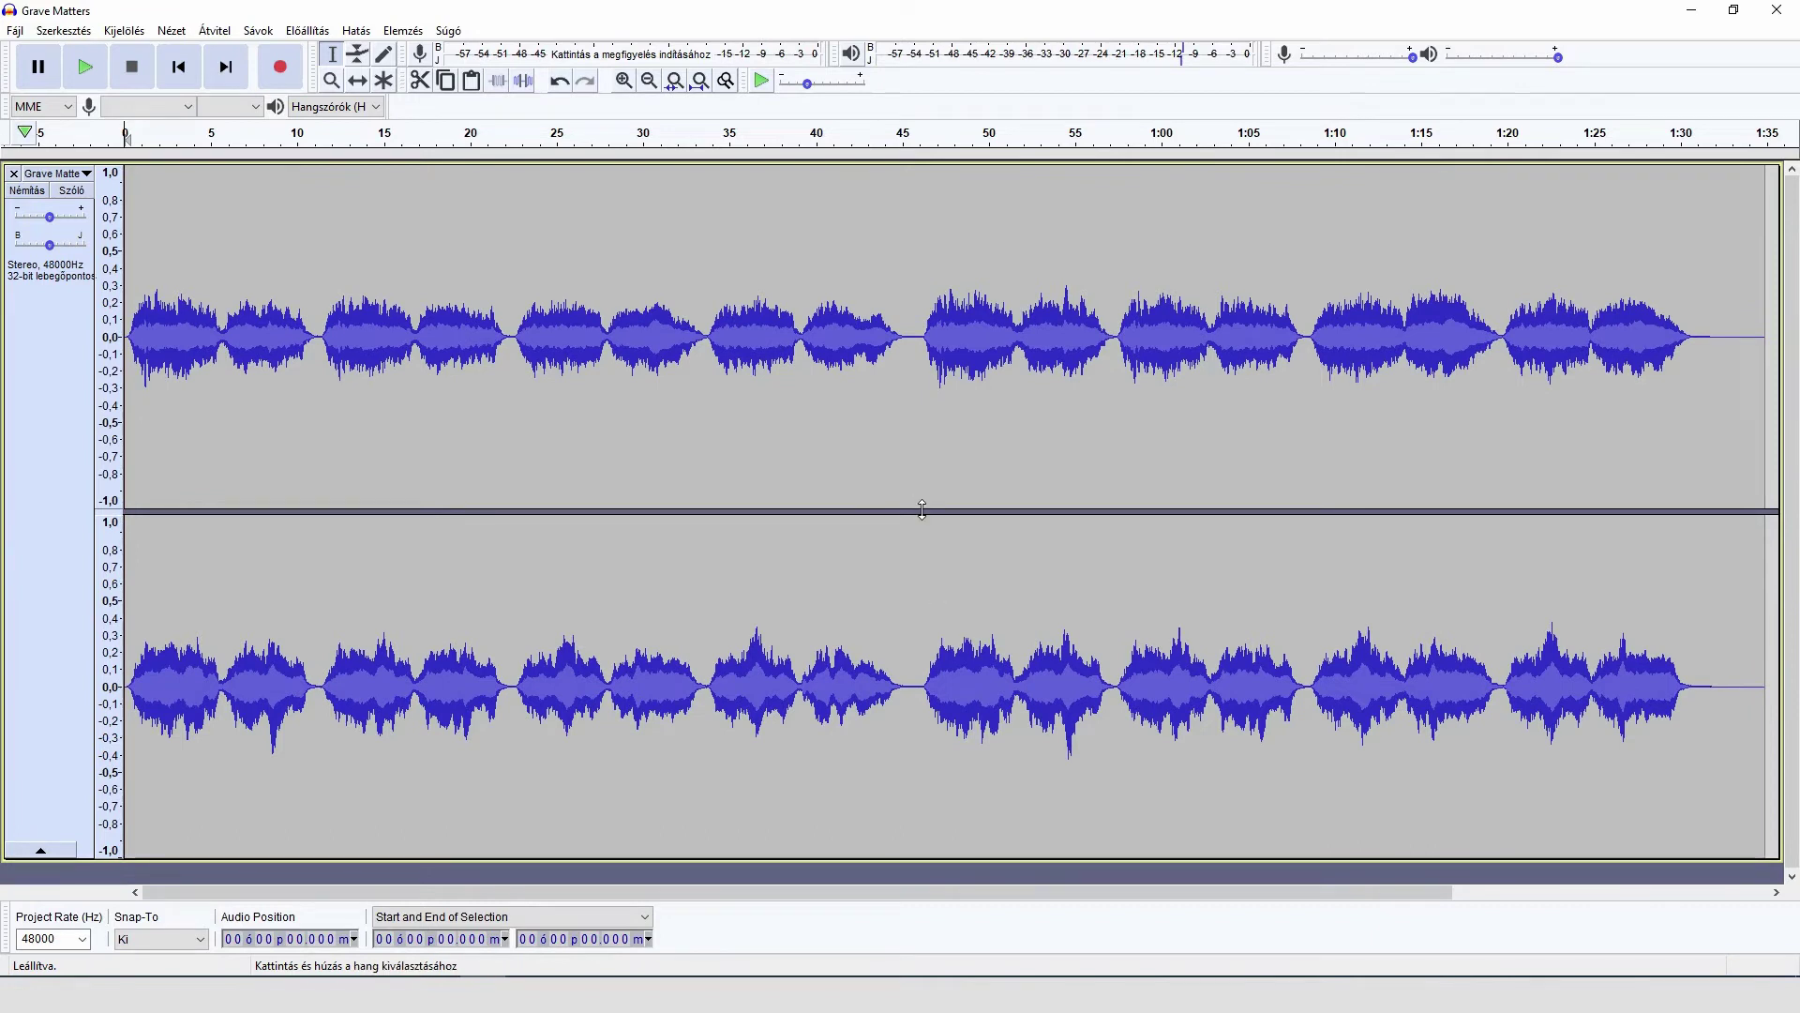
drag(924, 513, 931, 372)
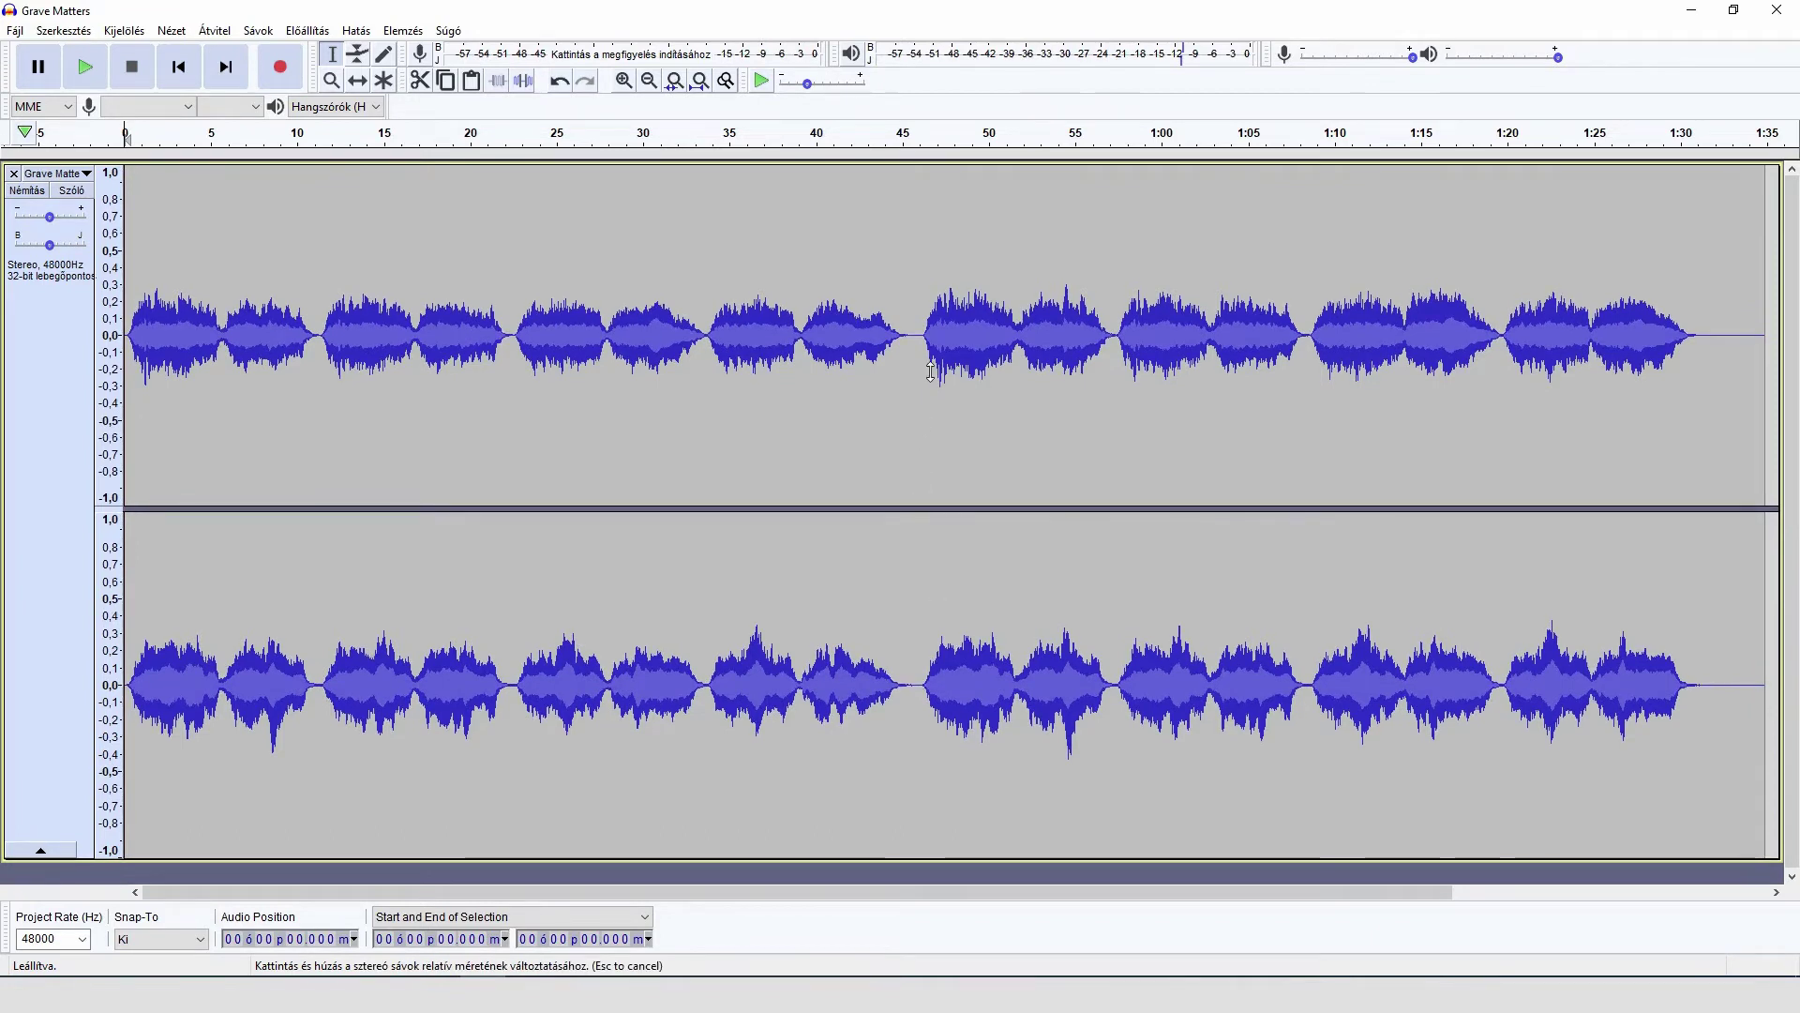
drag(931, 181, 931, 174)
- Listen to the track from the start and from about 1:26, and stop playback
key(space)
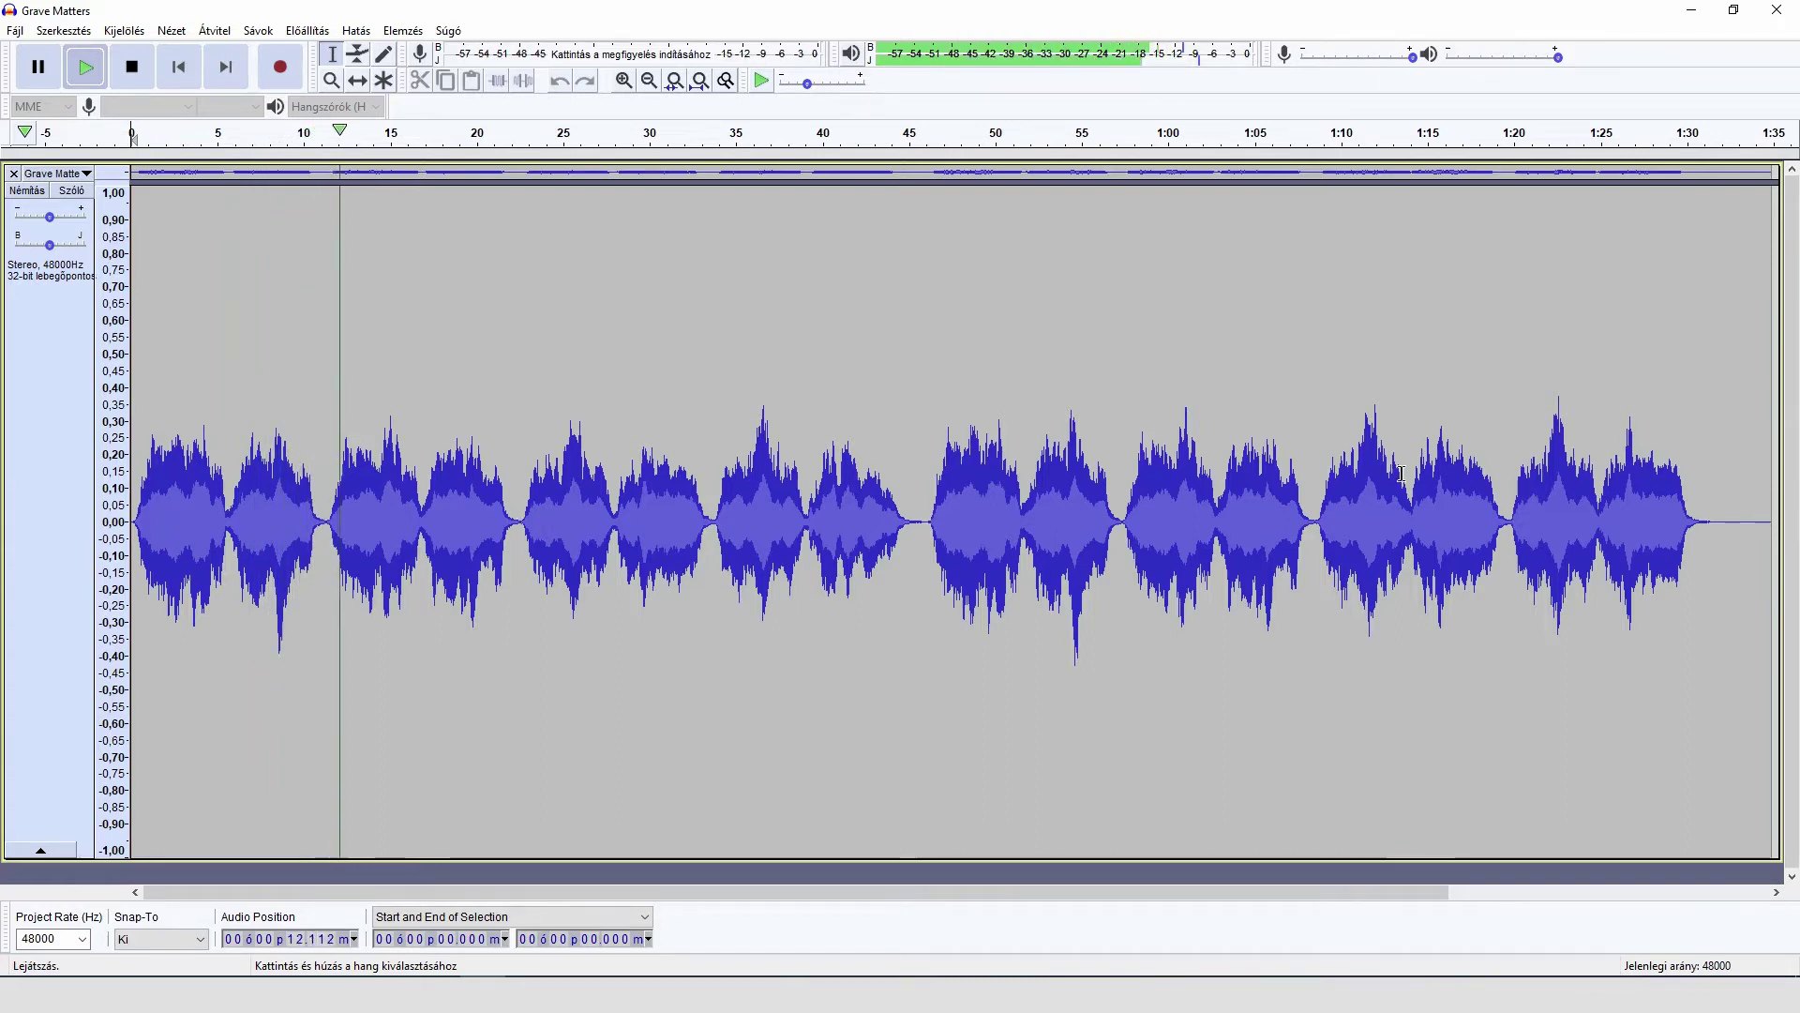
click(1624, 434)
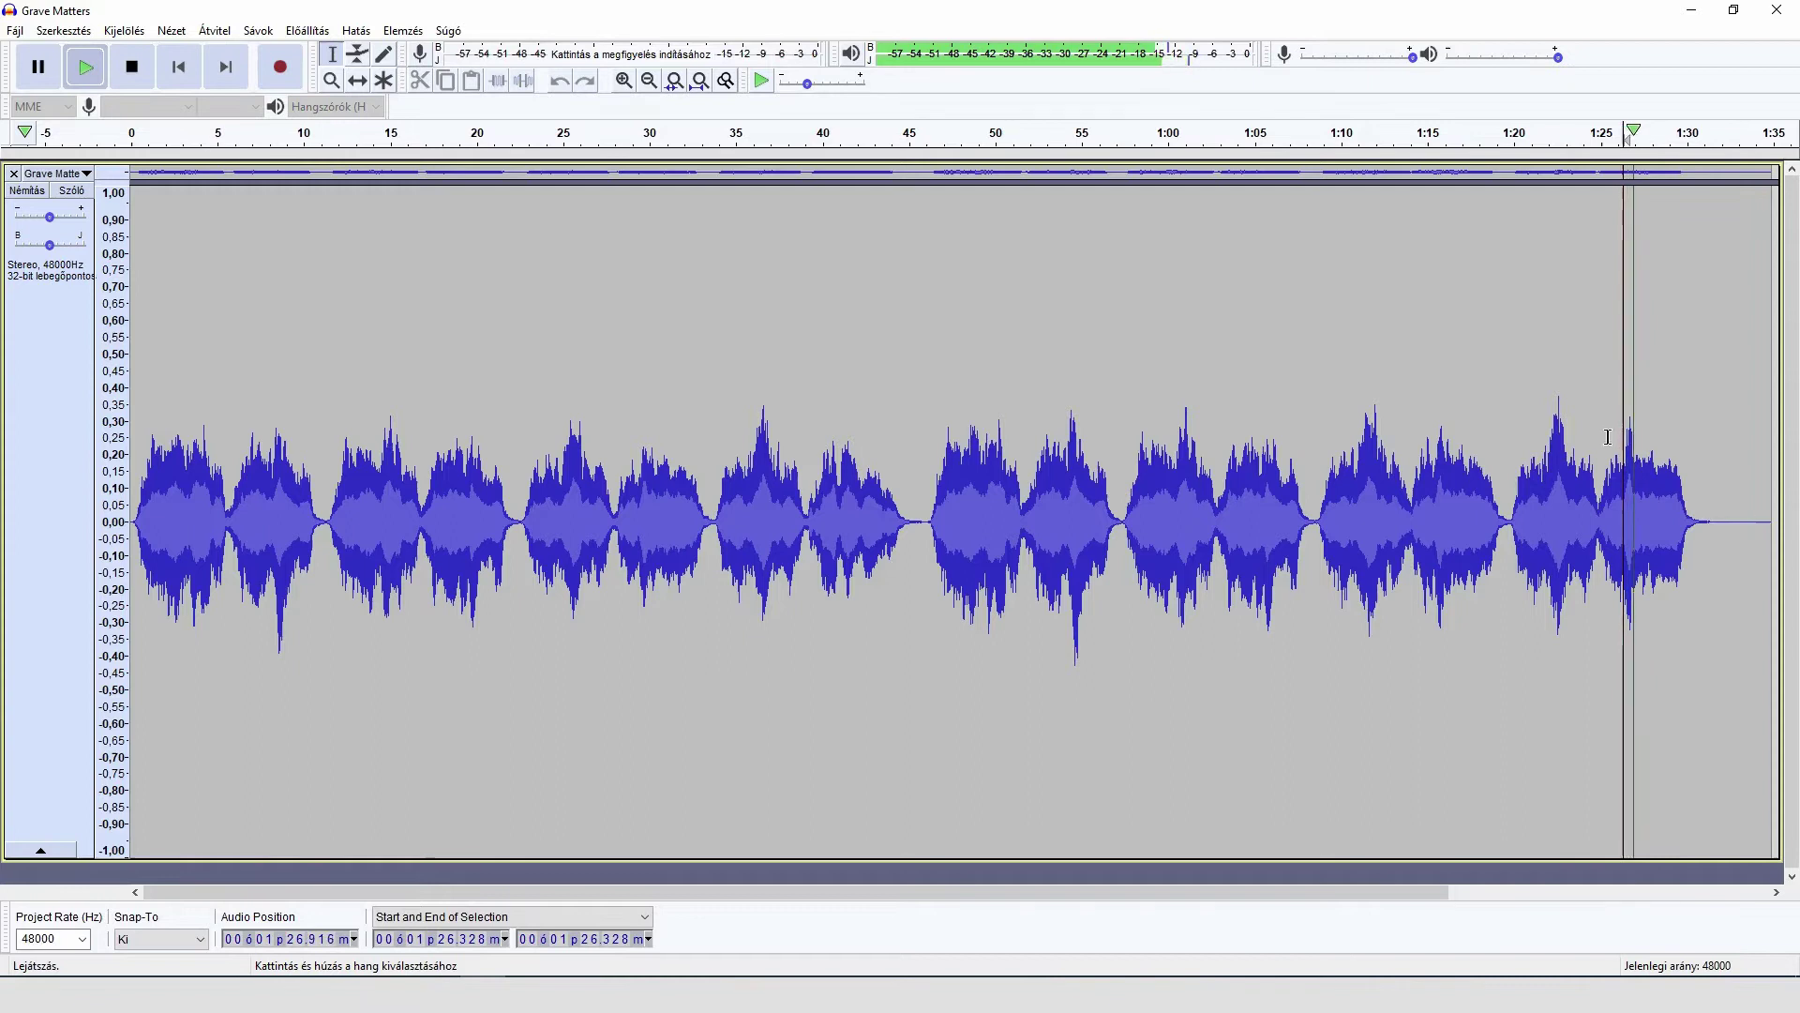
key(space)
key(space)
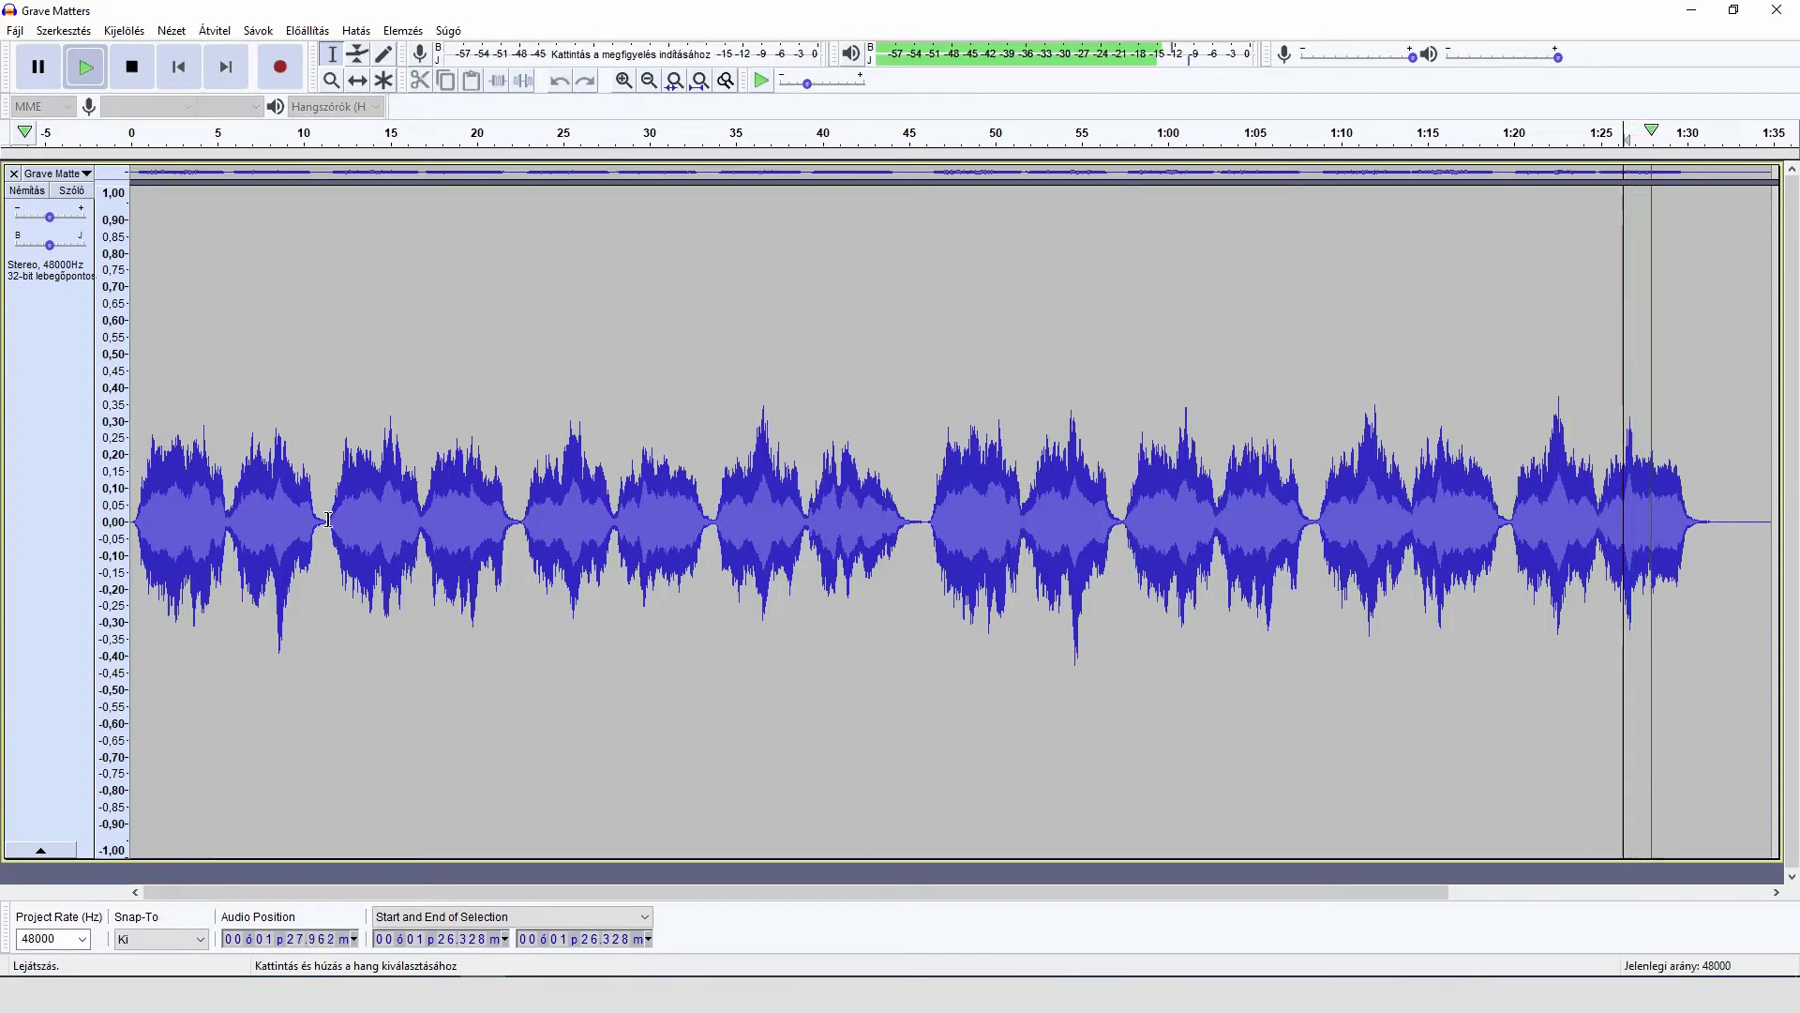
key(space)
- Copy the first 11.388 seconds of the track and paste the copy at 11.333 seconds
drag(328, 518, 19, 577)
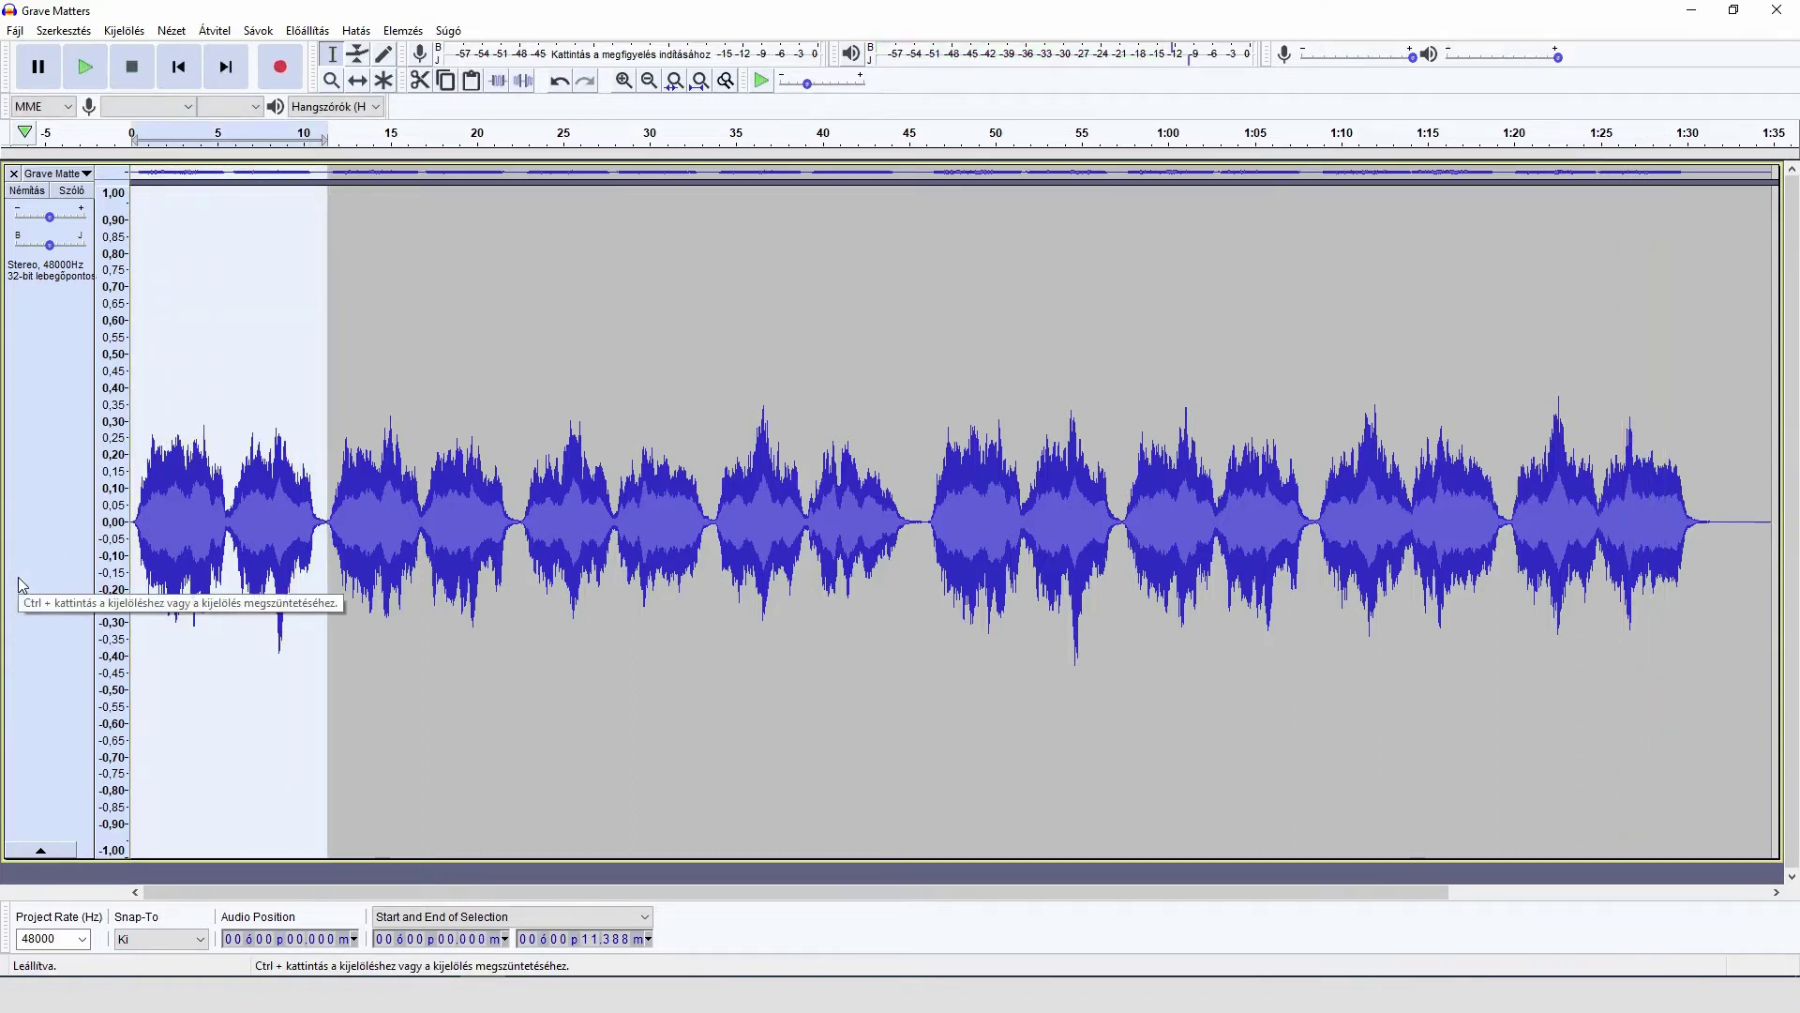
click(398, 530)
click(327, 534)
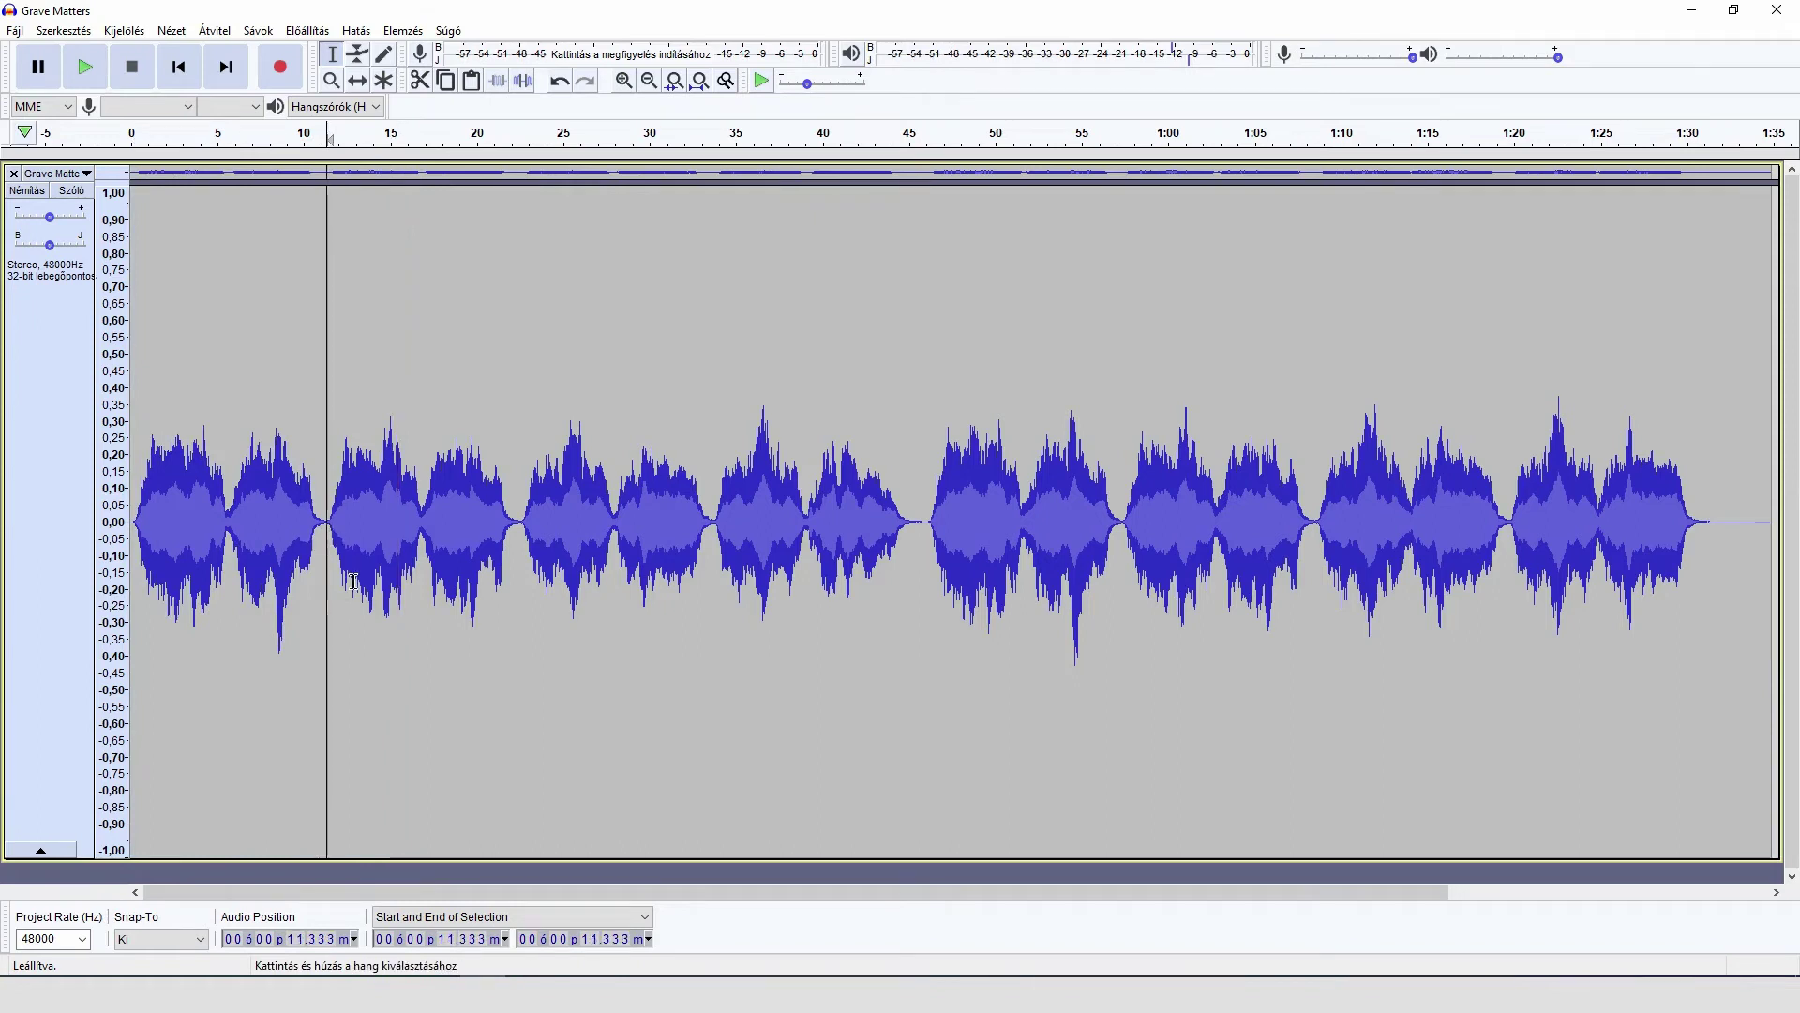
click(331, 80)
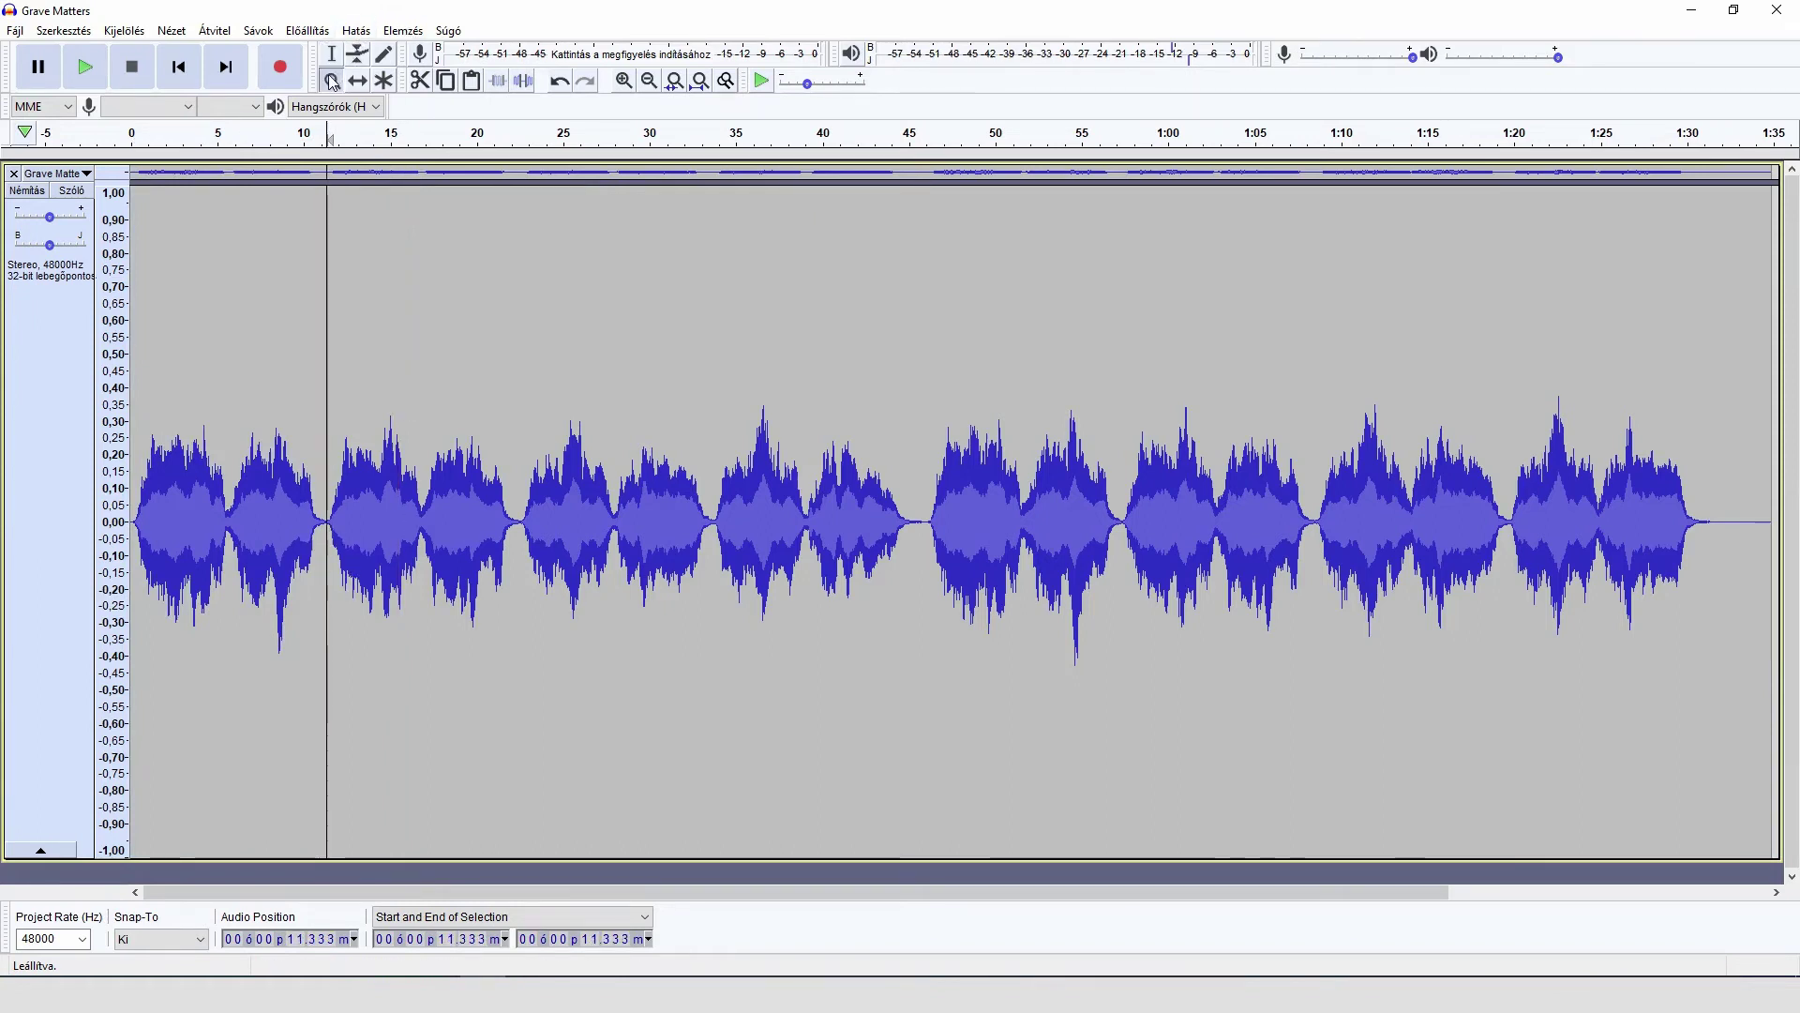
click(384, 513)
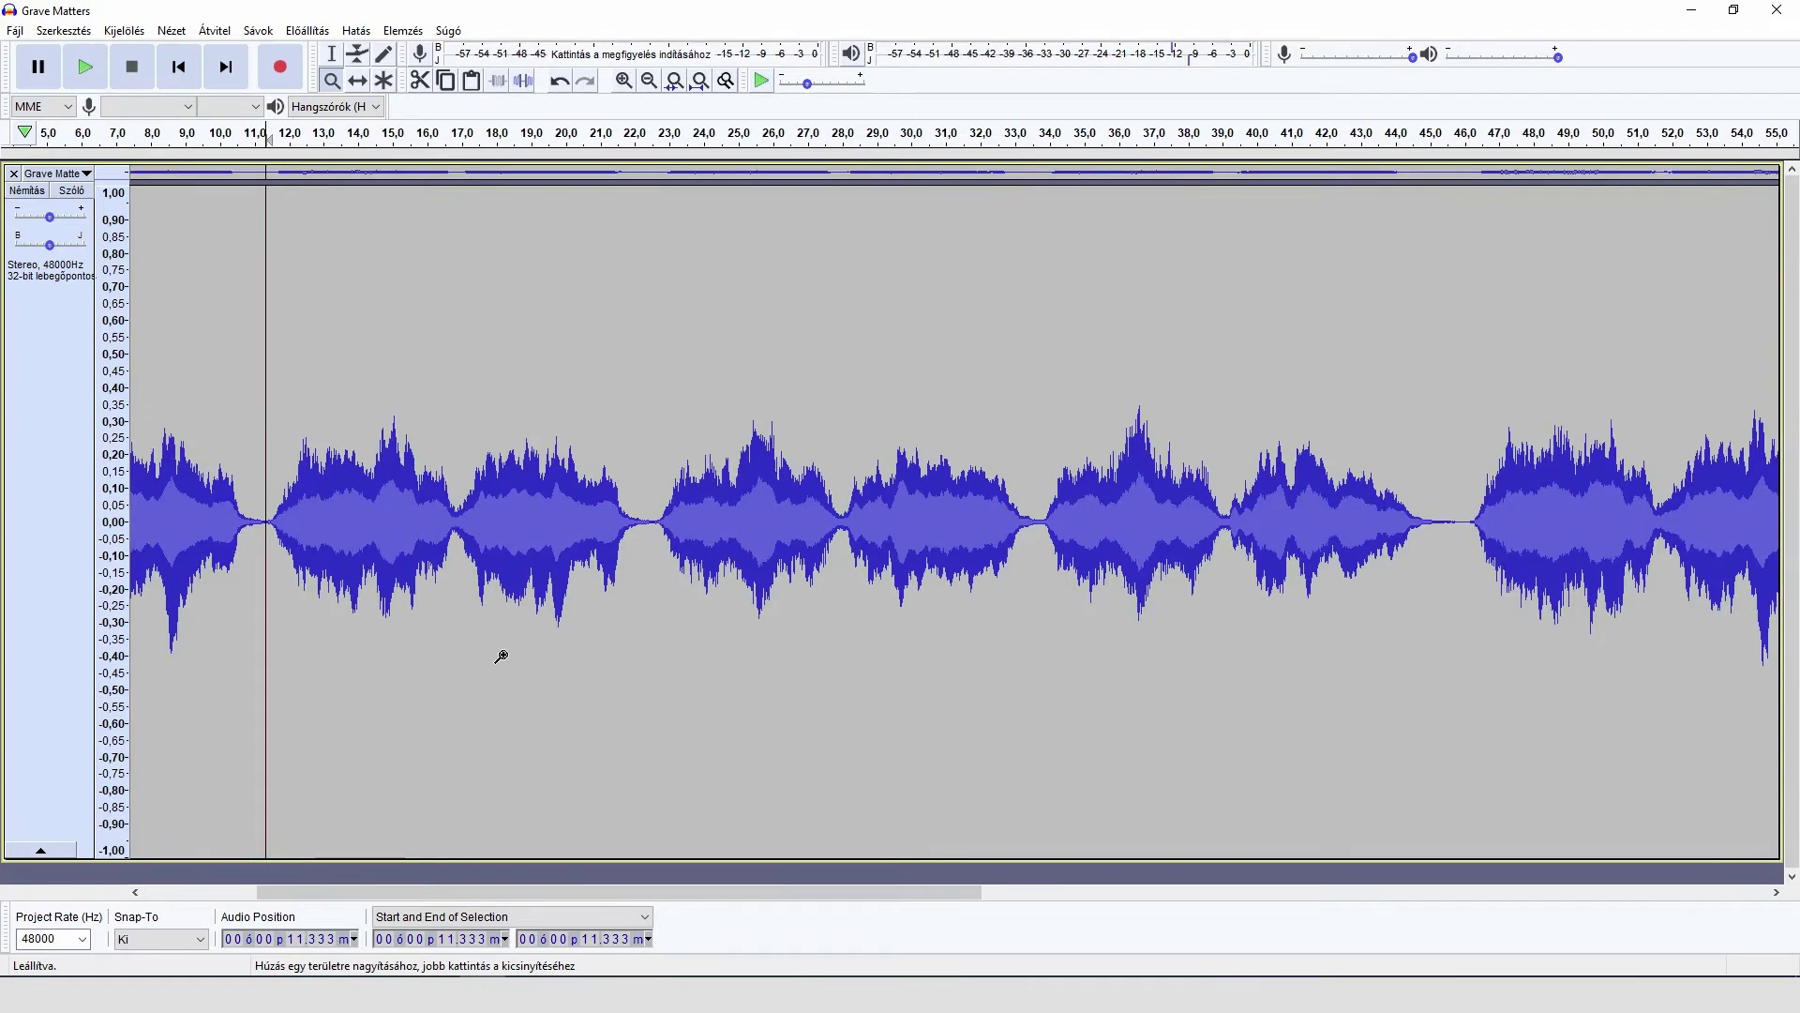
key(ctrl+v)
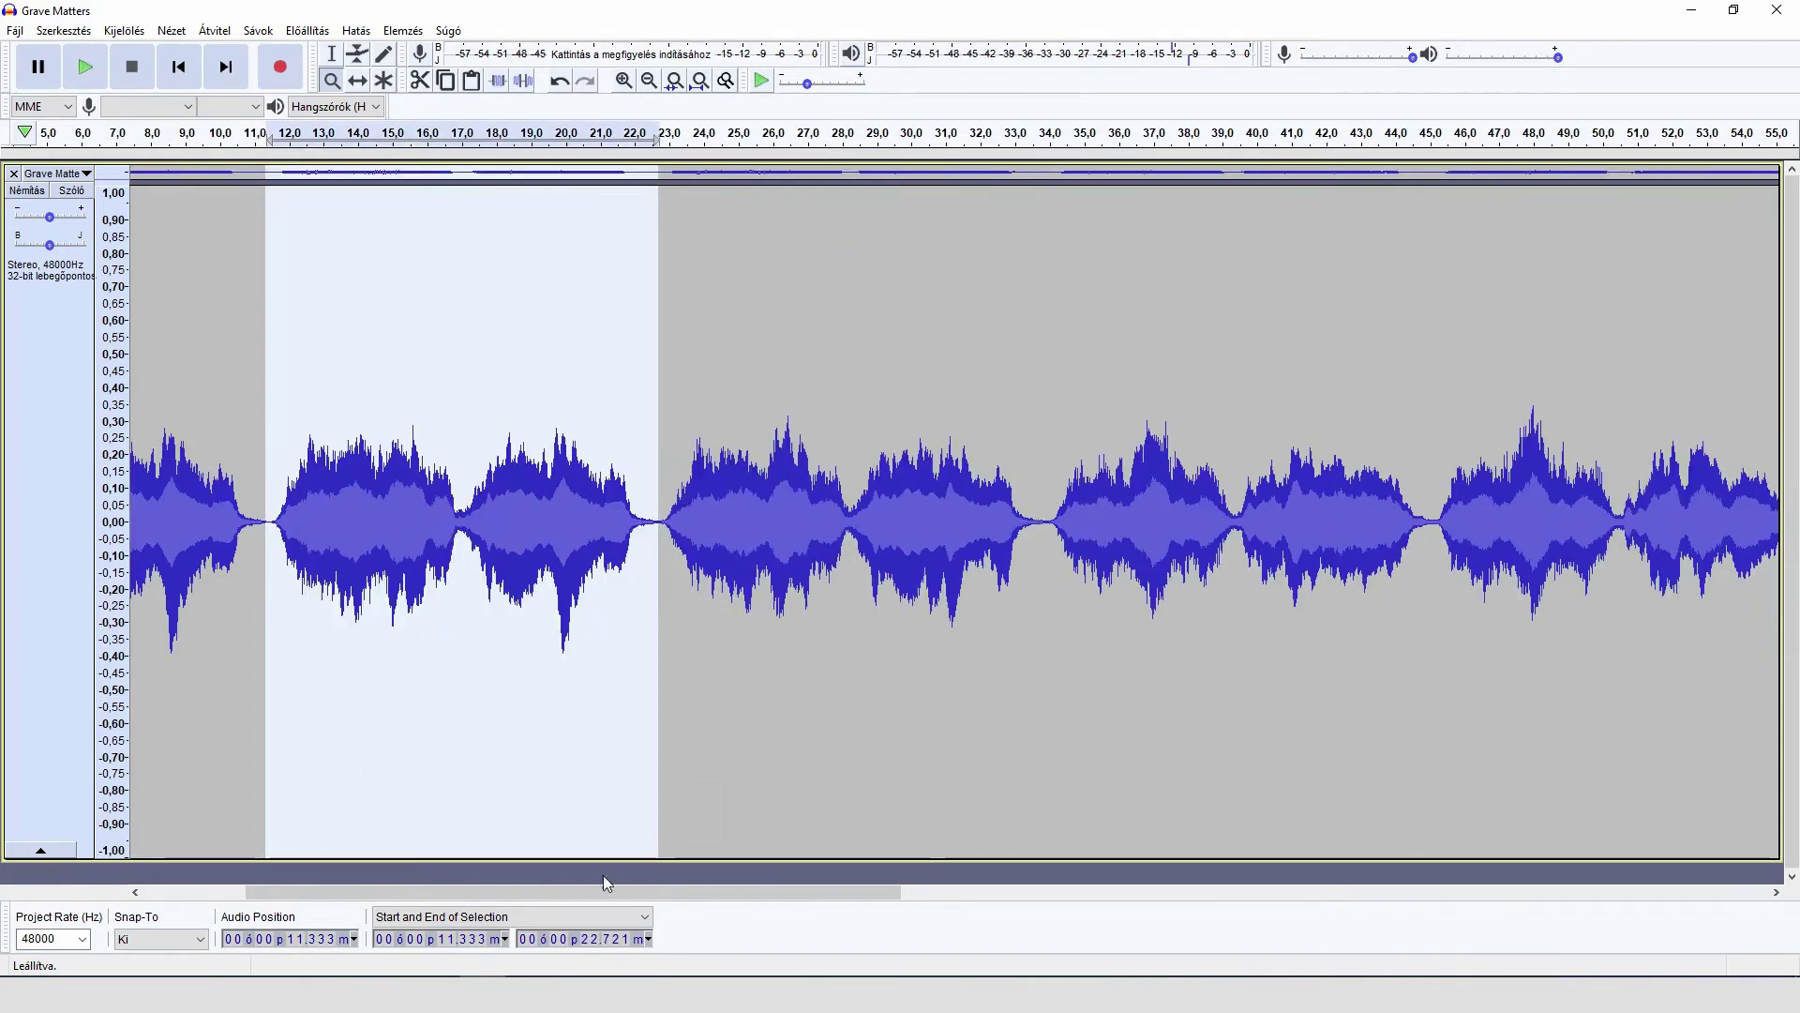
- Listen to the pasted section, the last phrase from about 1:31, and the audio just after the paste
drag(426, 891, 272, 903)
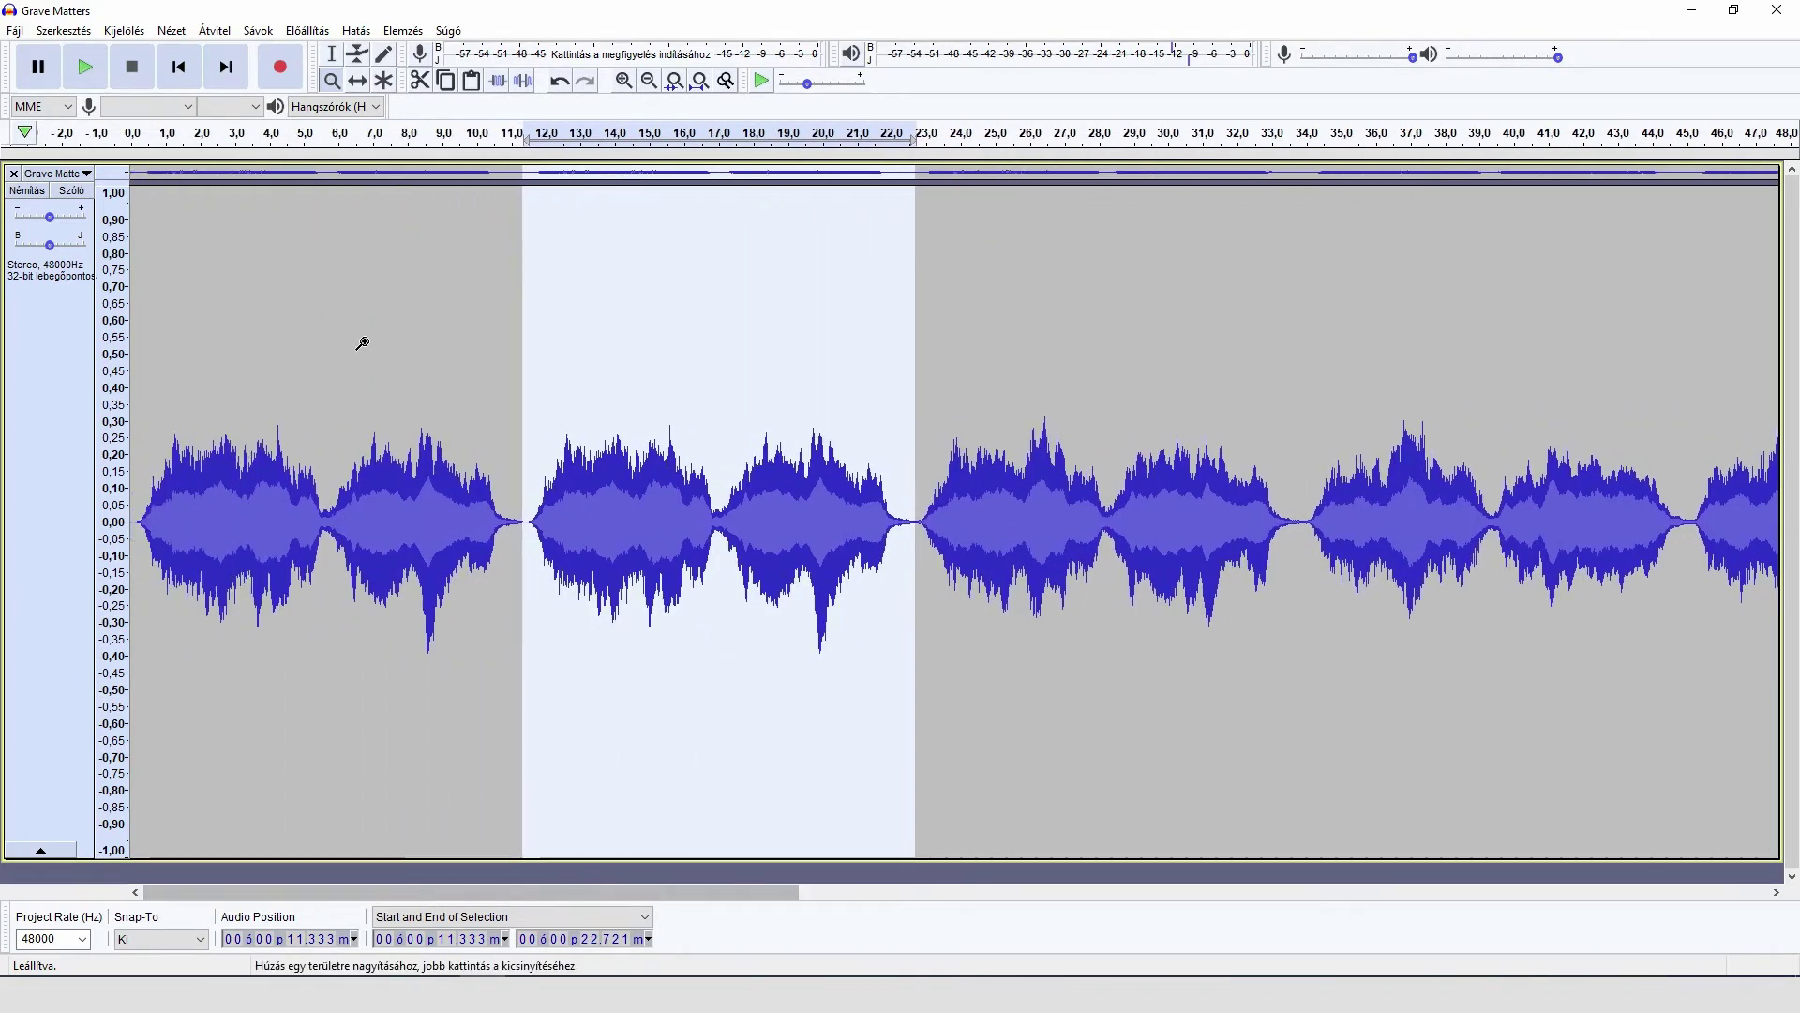
click(463, 151)
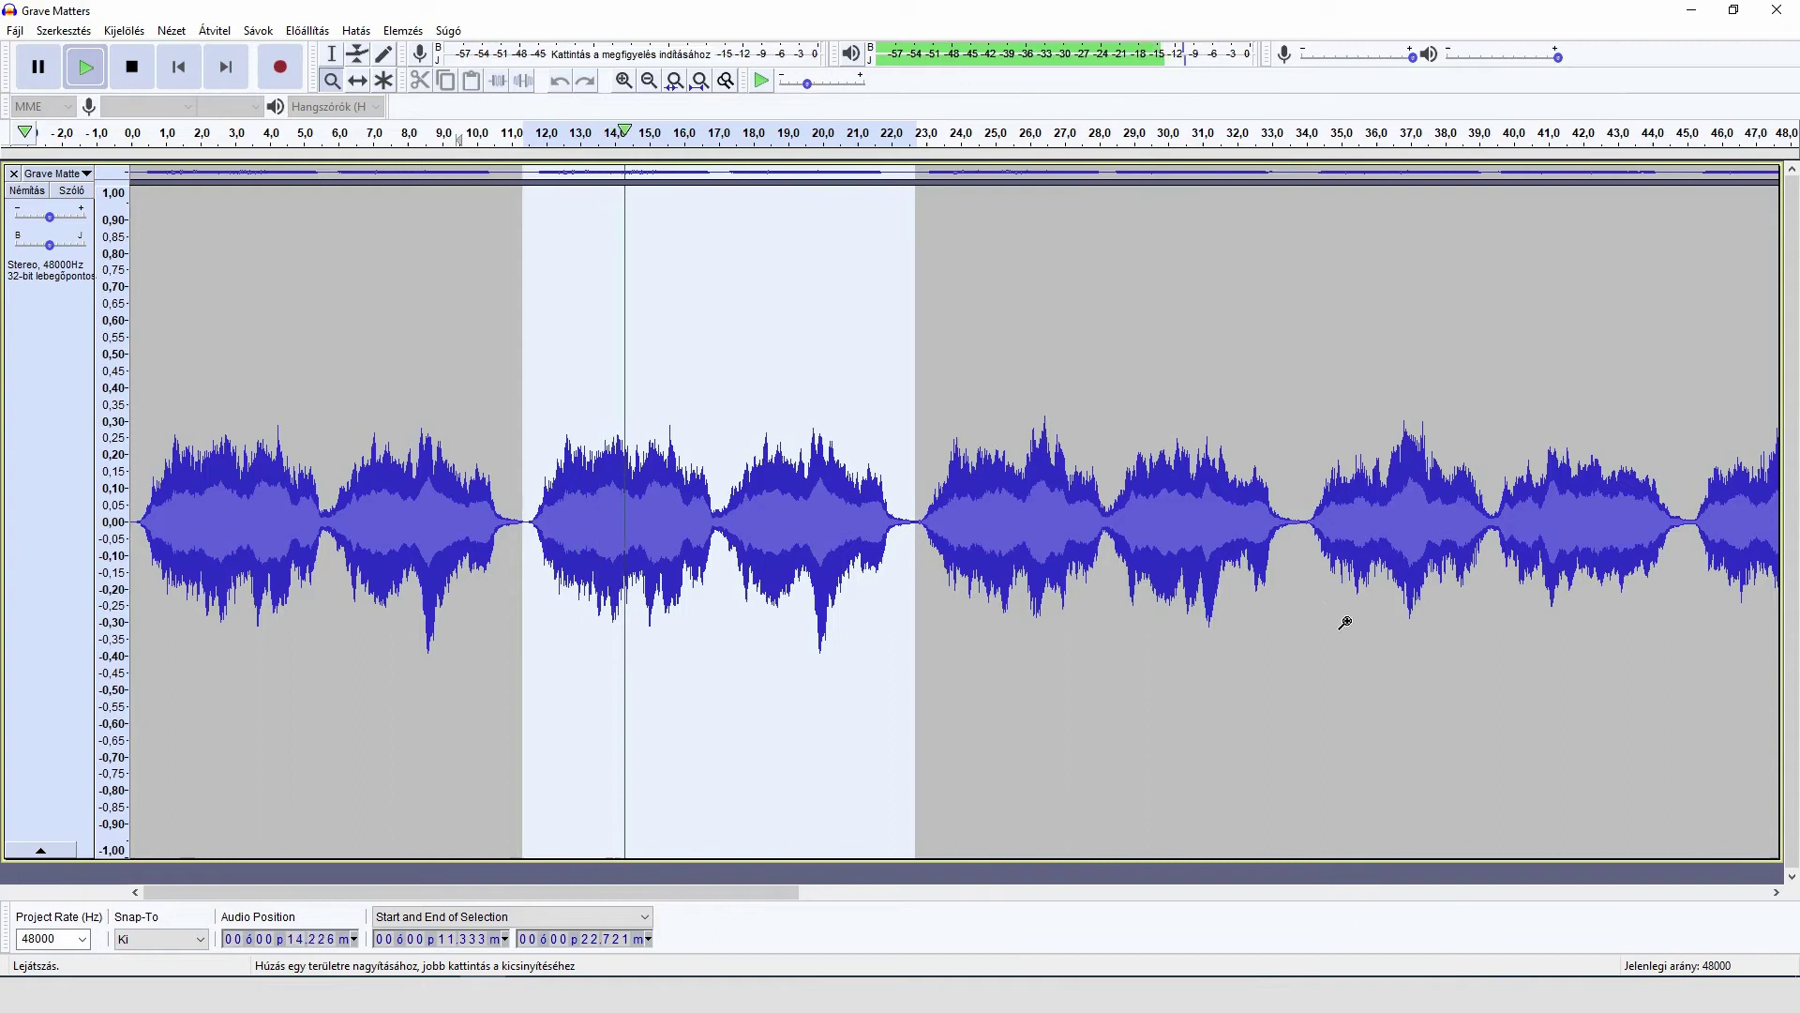
key(space)
drag(690, 889, 1613, 894)
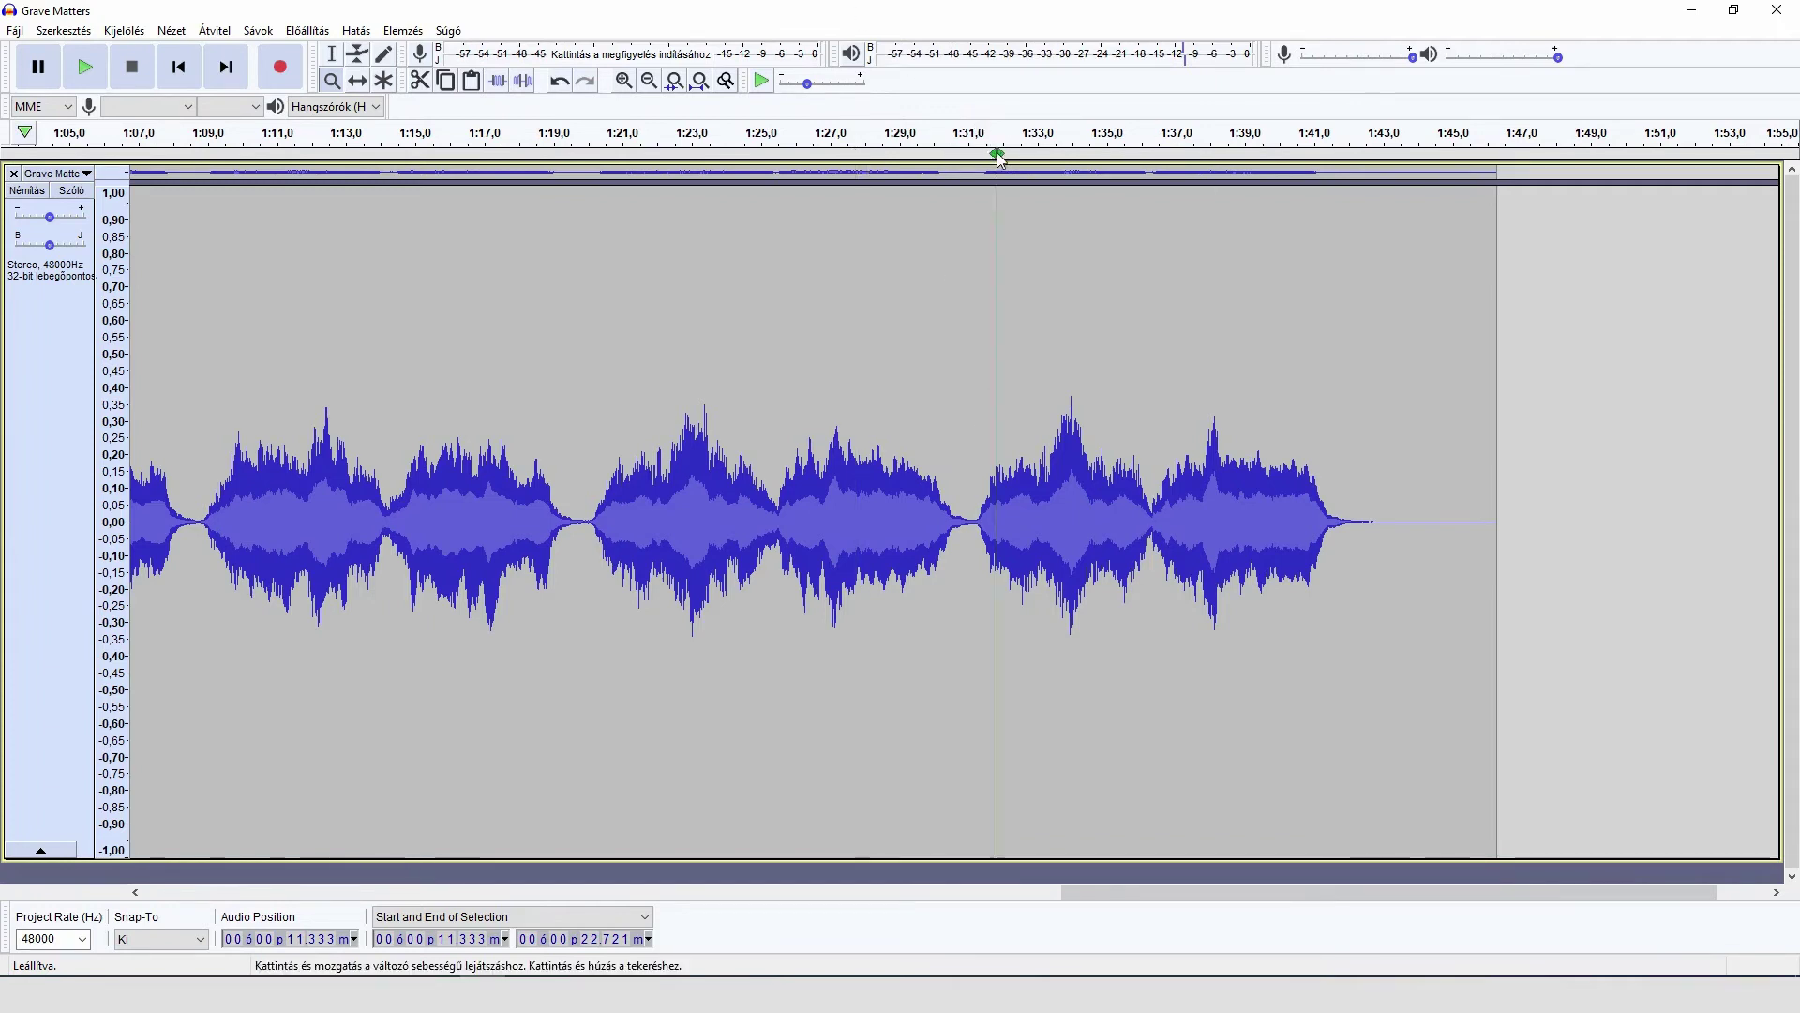
click(971, 135)
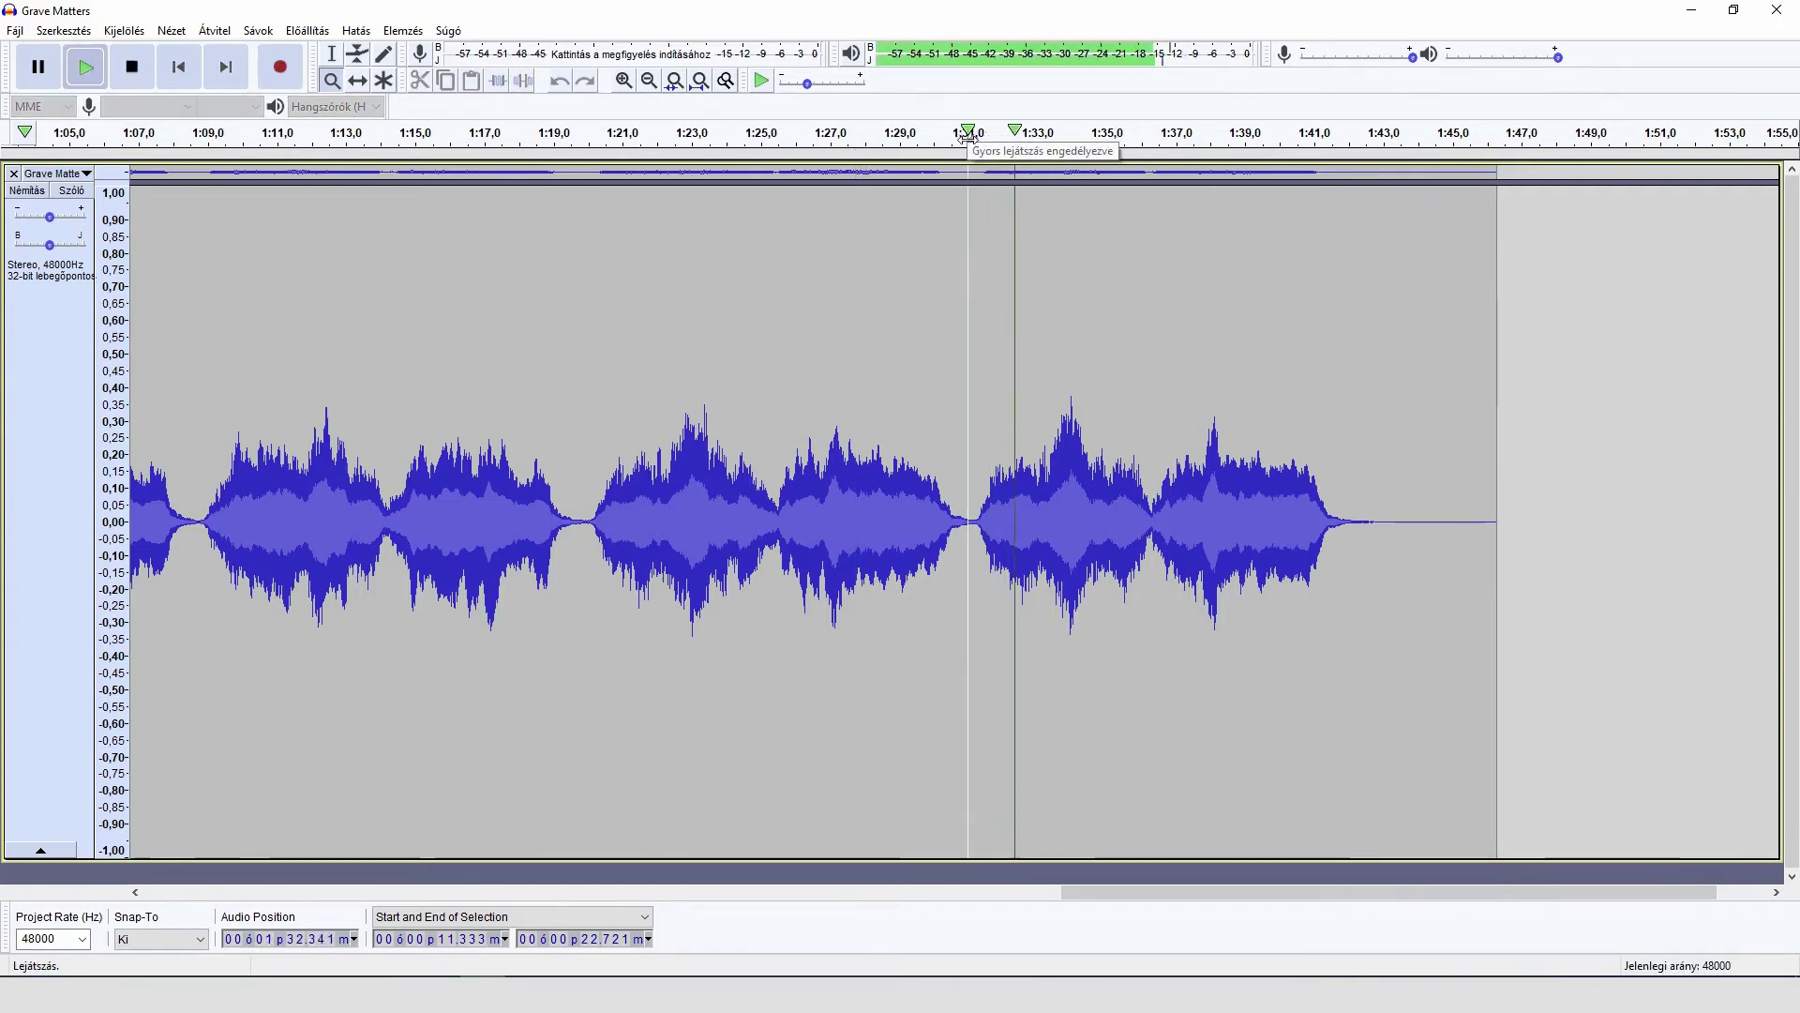
click(985, 136)
drag(1257, 894, 487, 893)
click(514, 134)
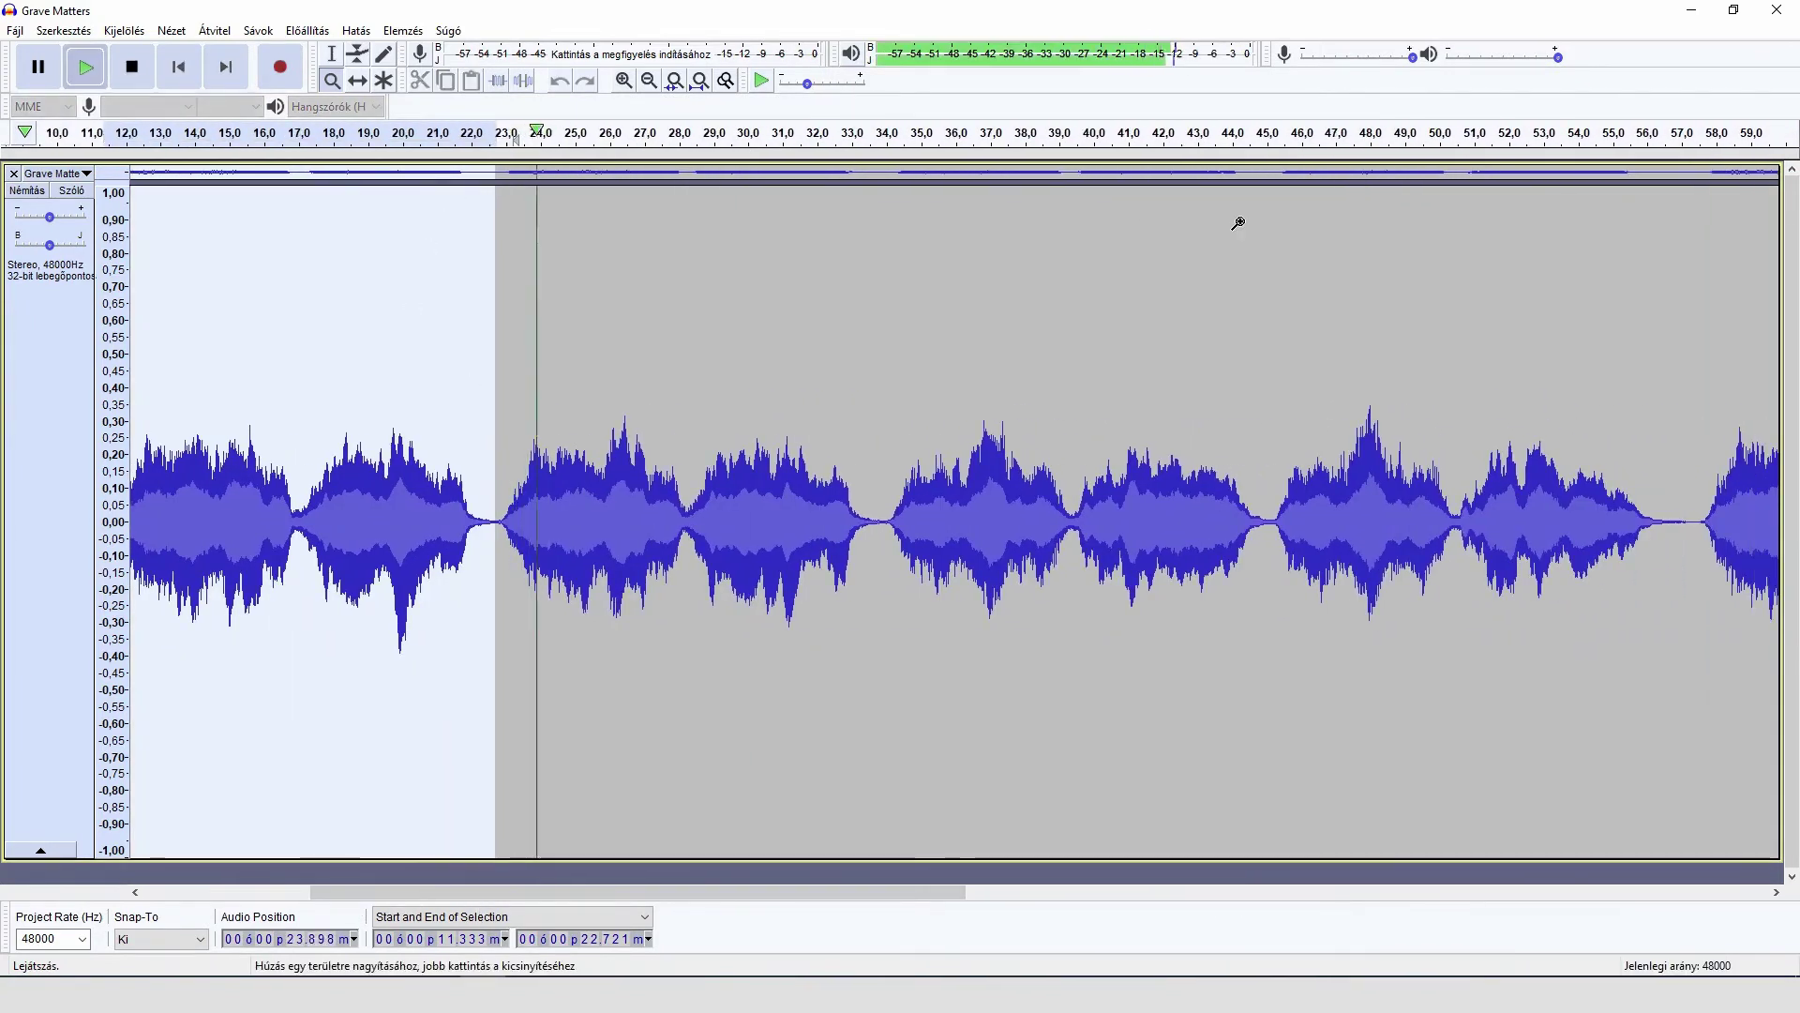
- Copy the phrase from 22.748 to 33.864 seconds and paste it at 33.864 seconds
key(F1)
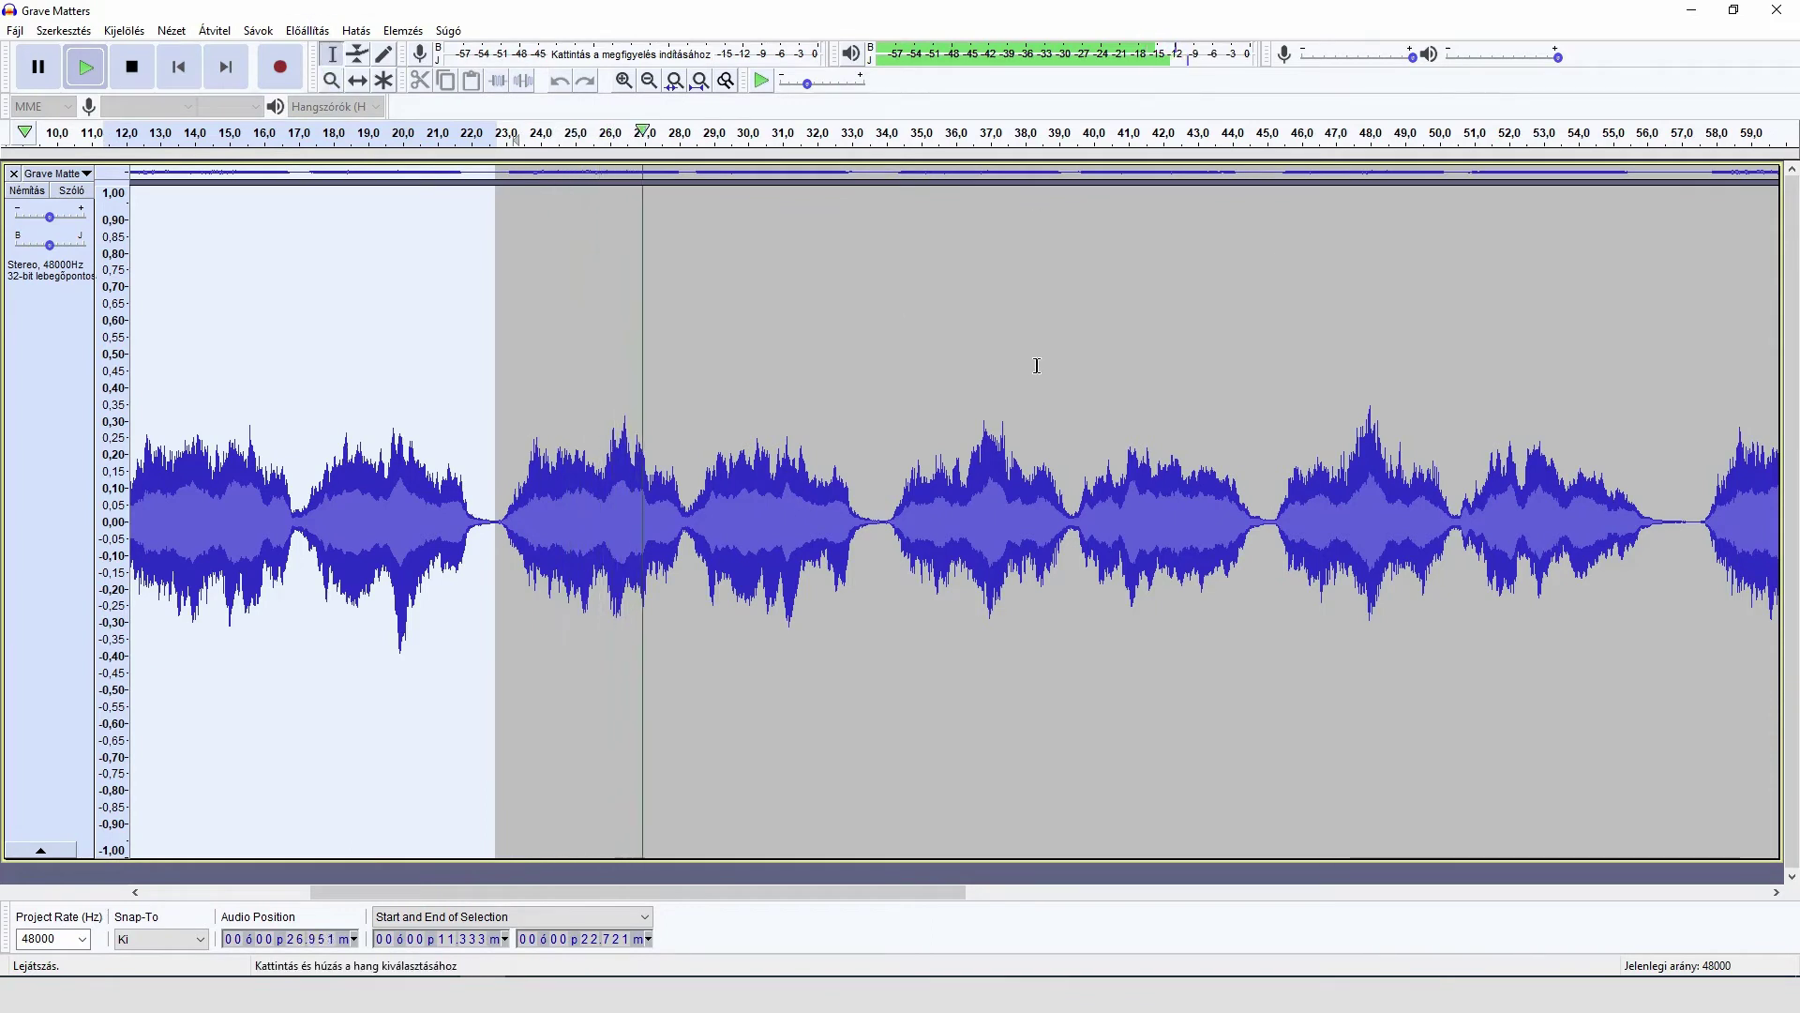
click(881, 550)
drag(881, 550, 496, 558)
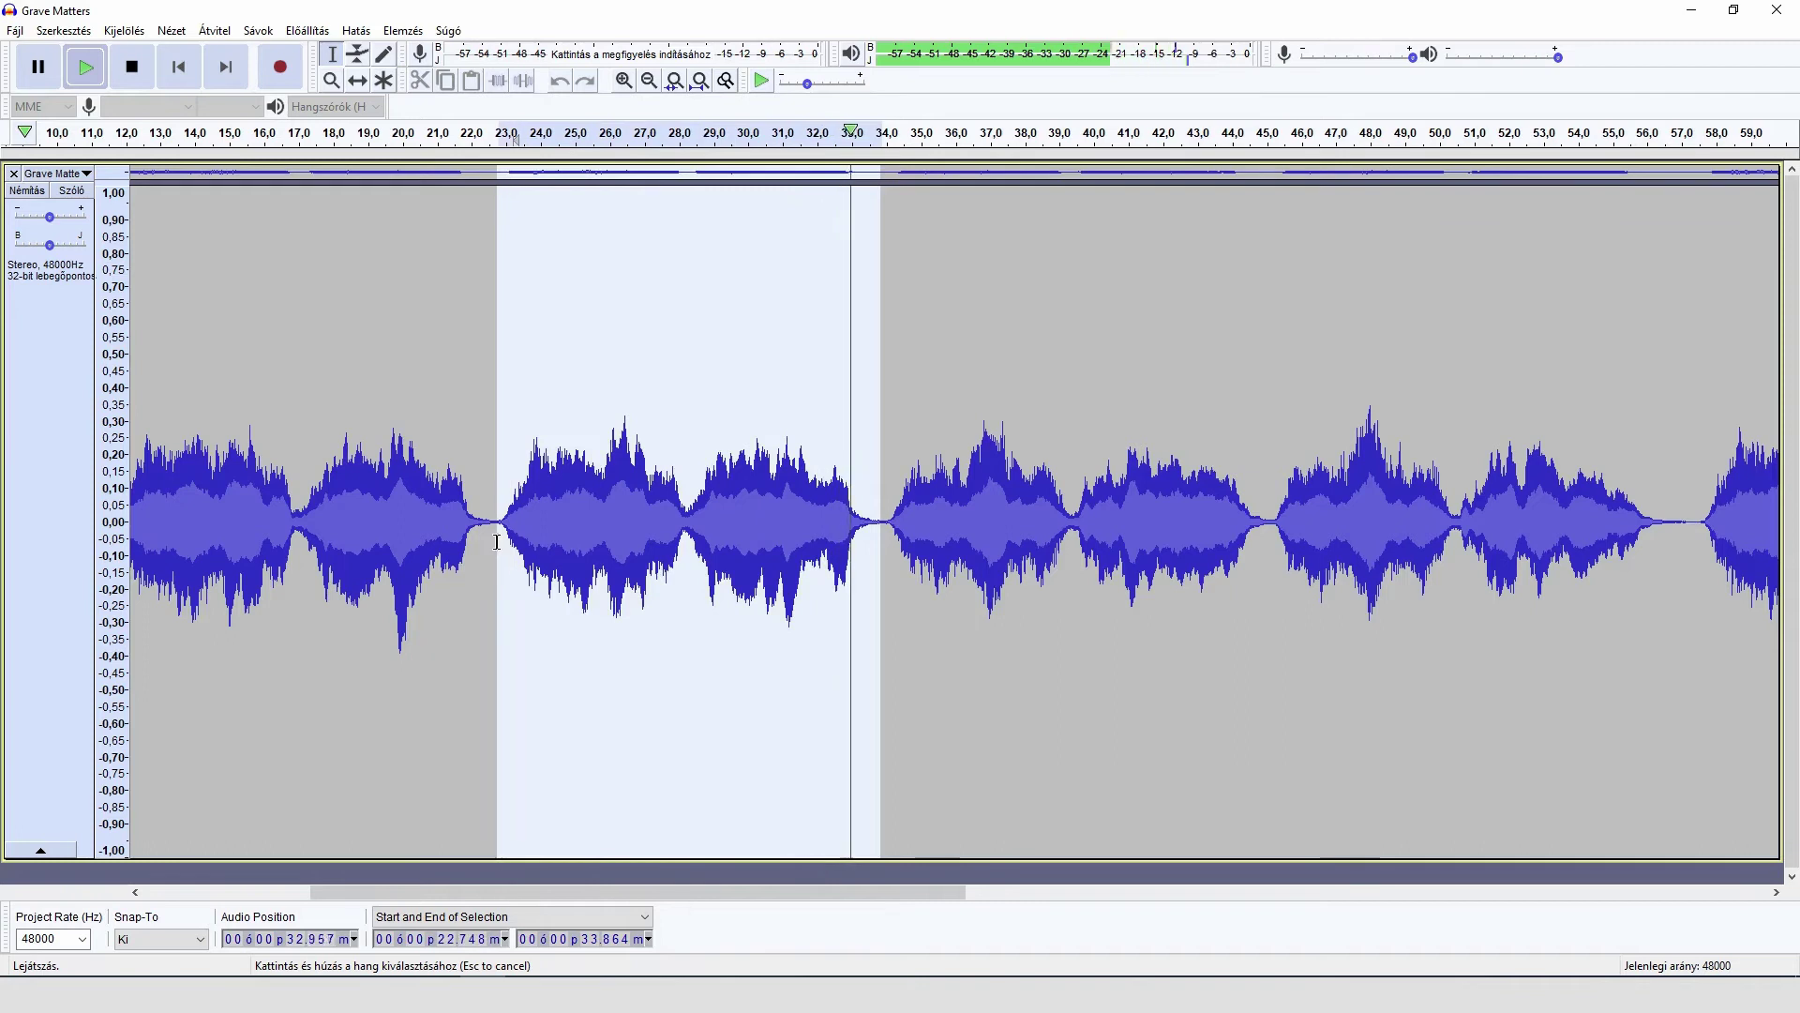
key(space)
click(880, 548)
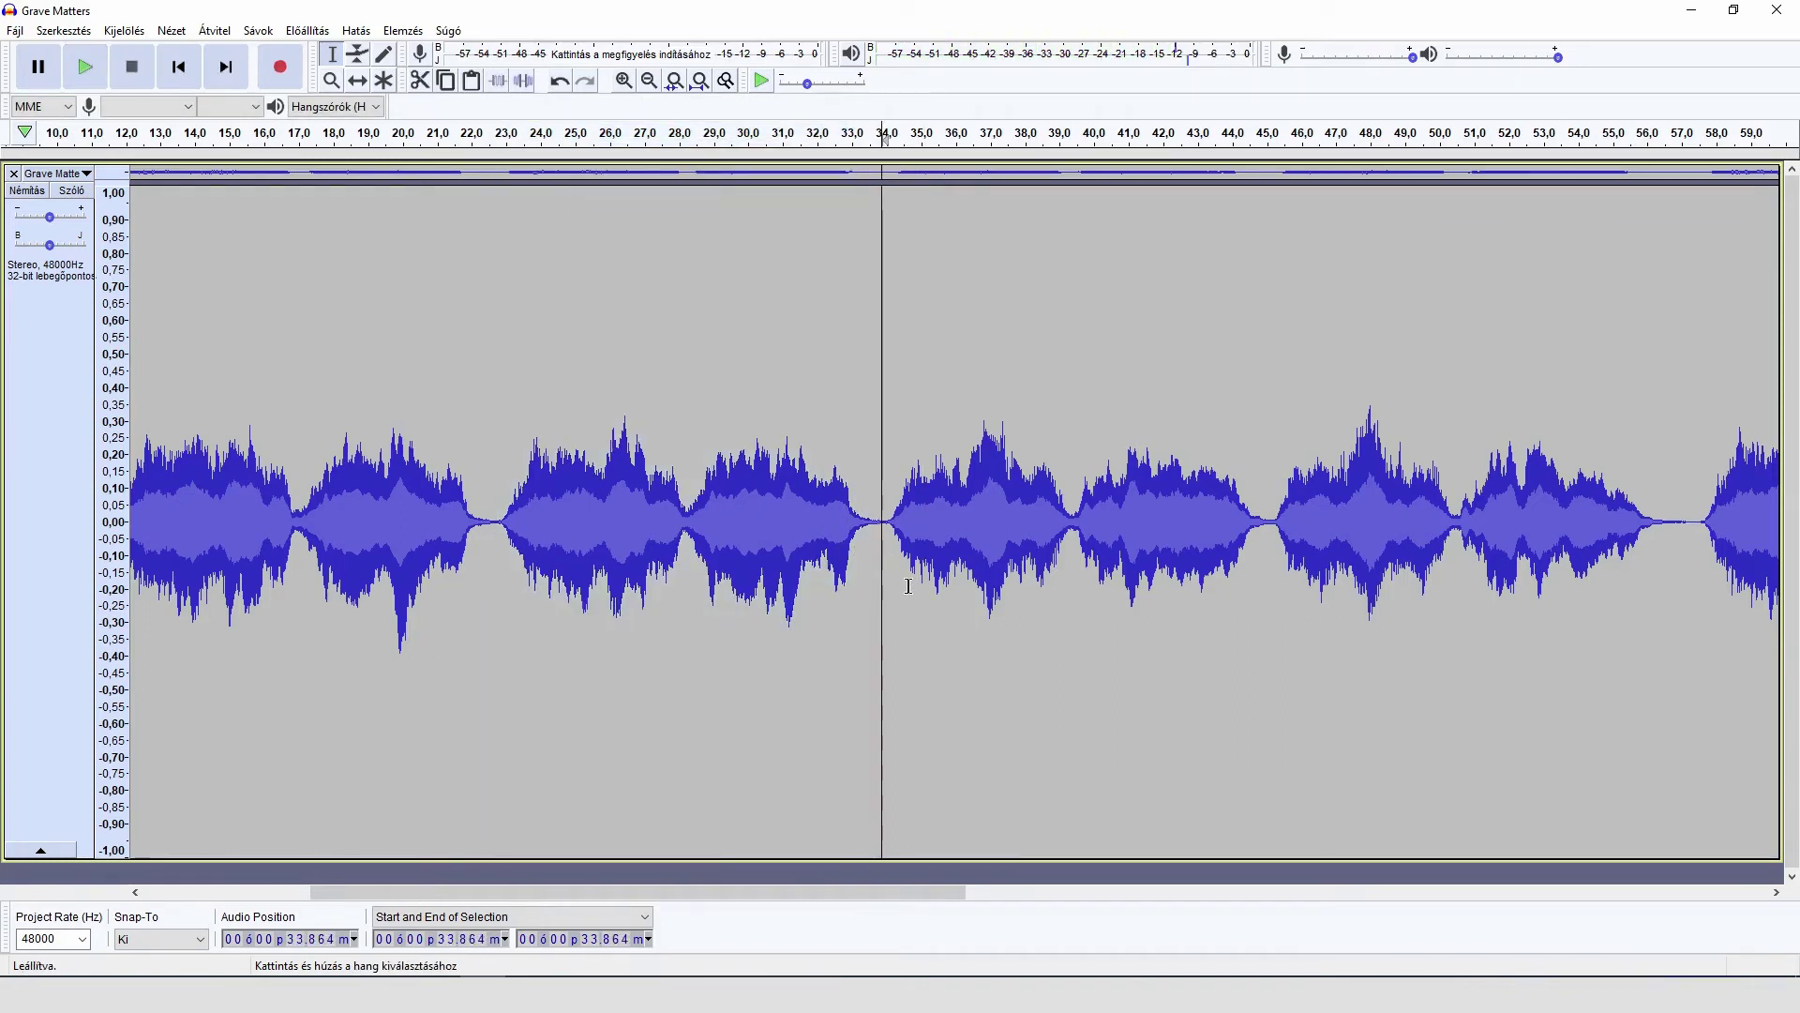
key(shift+Right)
- Go to the end of the track and briefly play the last phrase from about 1:49.7
key(End)
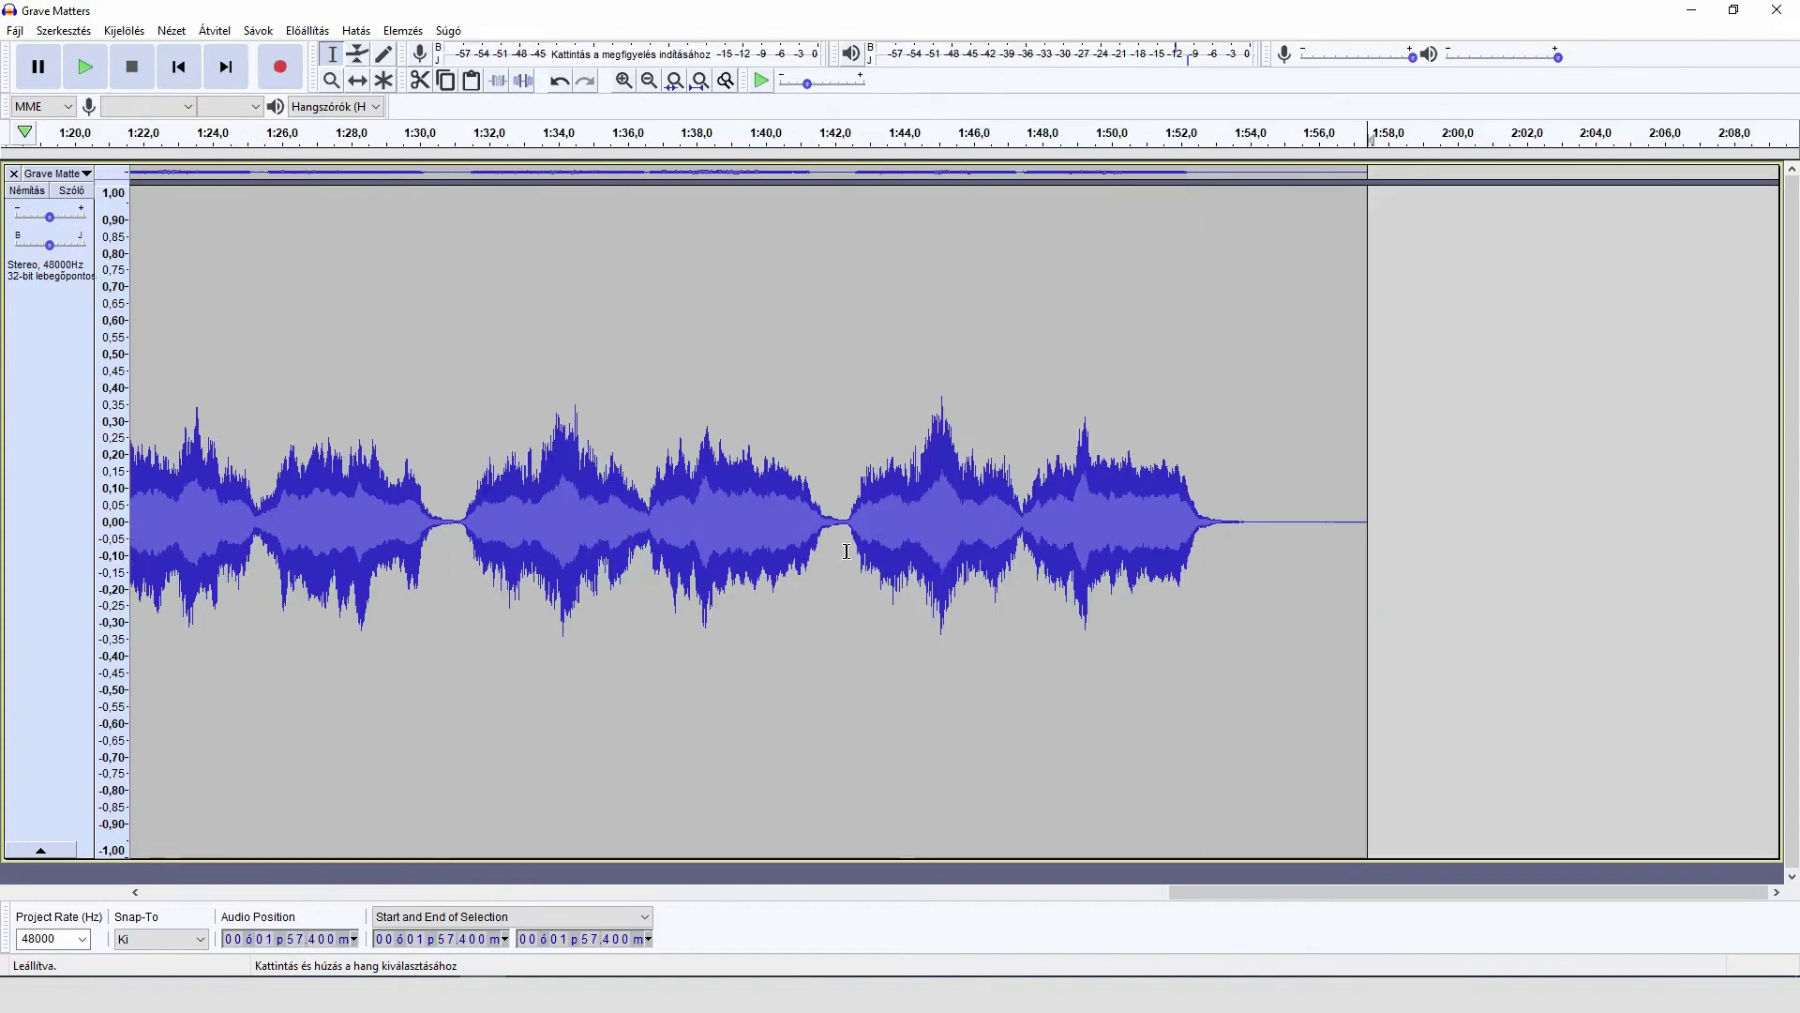
click(1165, 507)
click(1104, 514)
key(space)
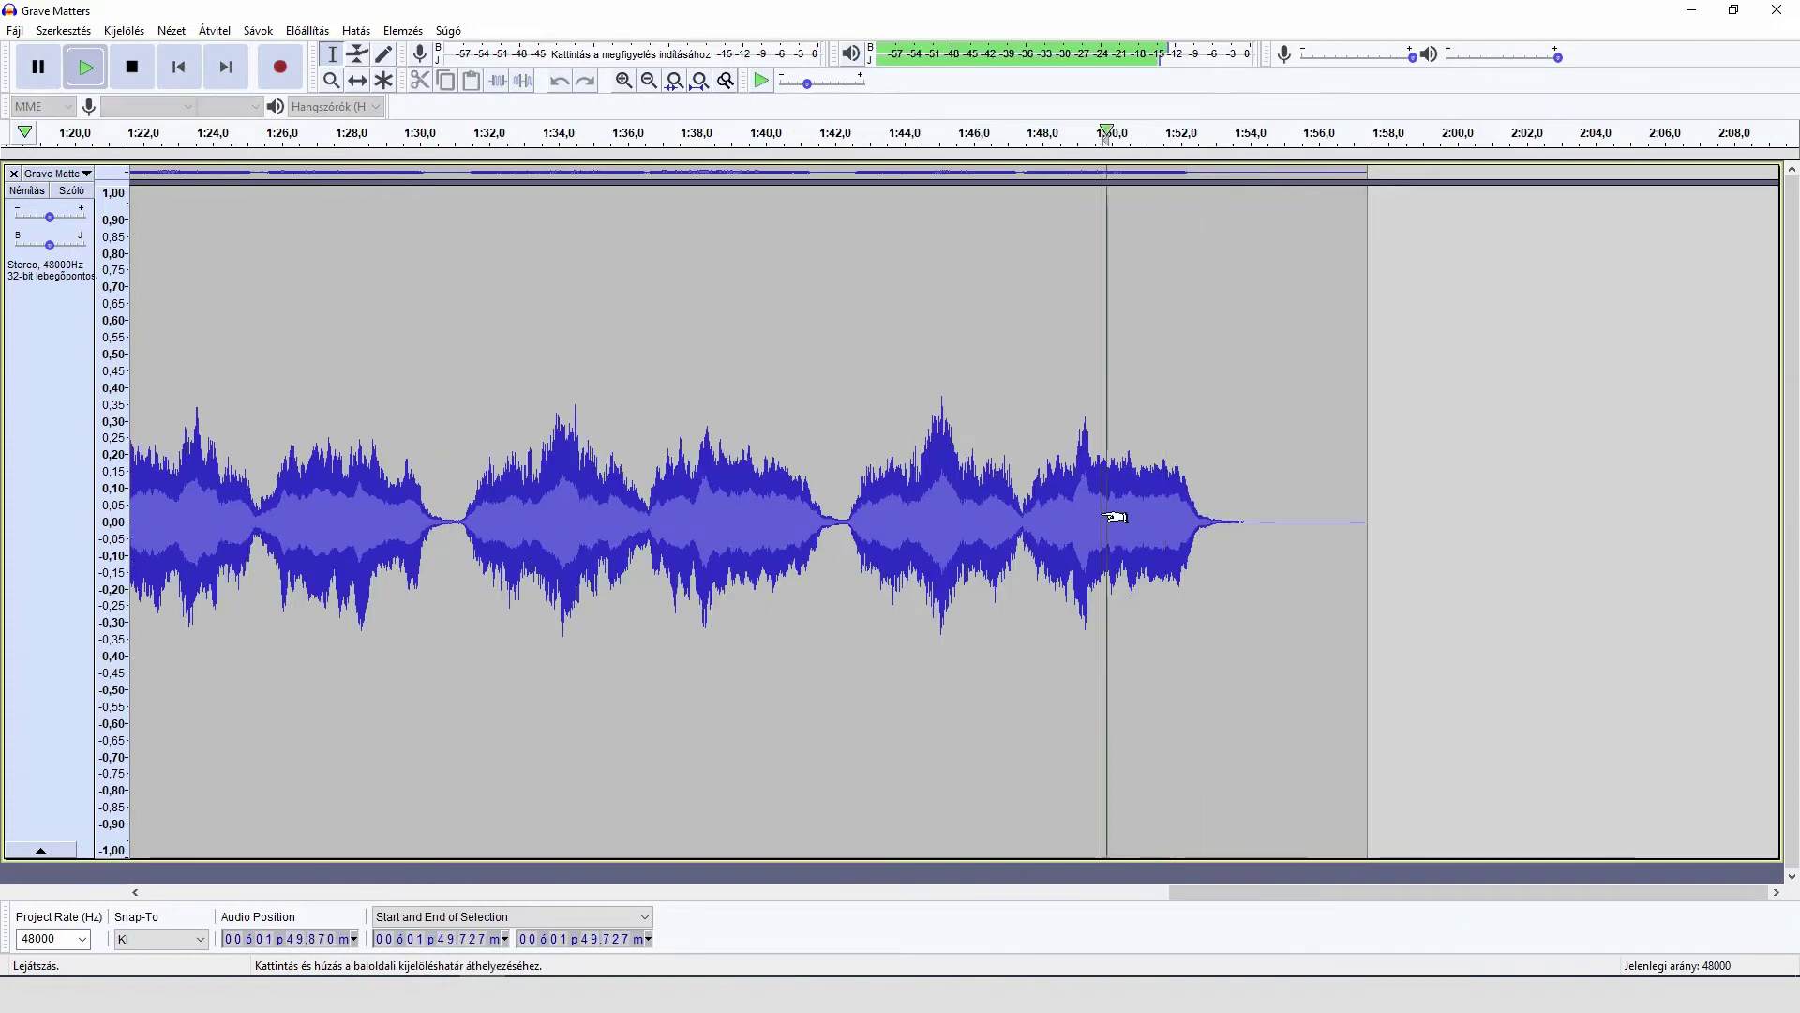
key(space)
- Select the whole track from its start to its end
key(Home)
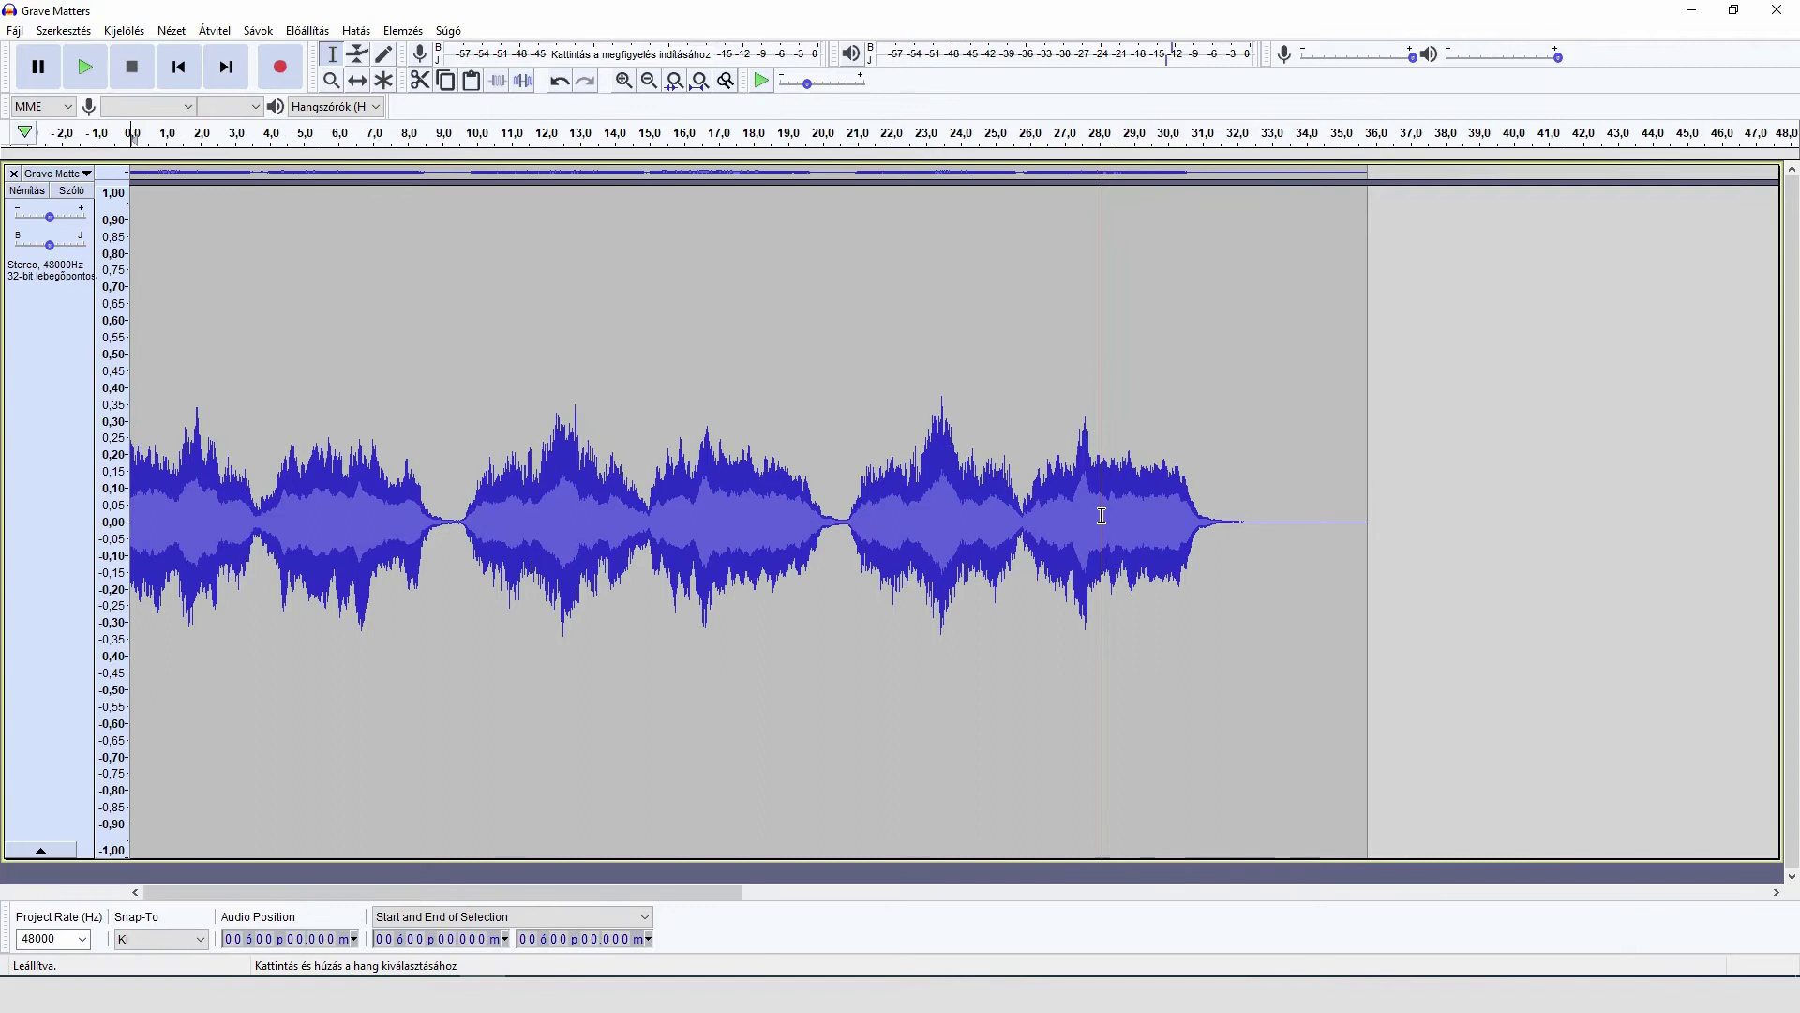
key(ctrl+3)
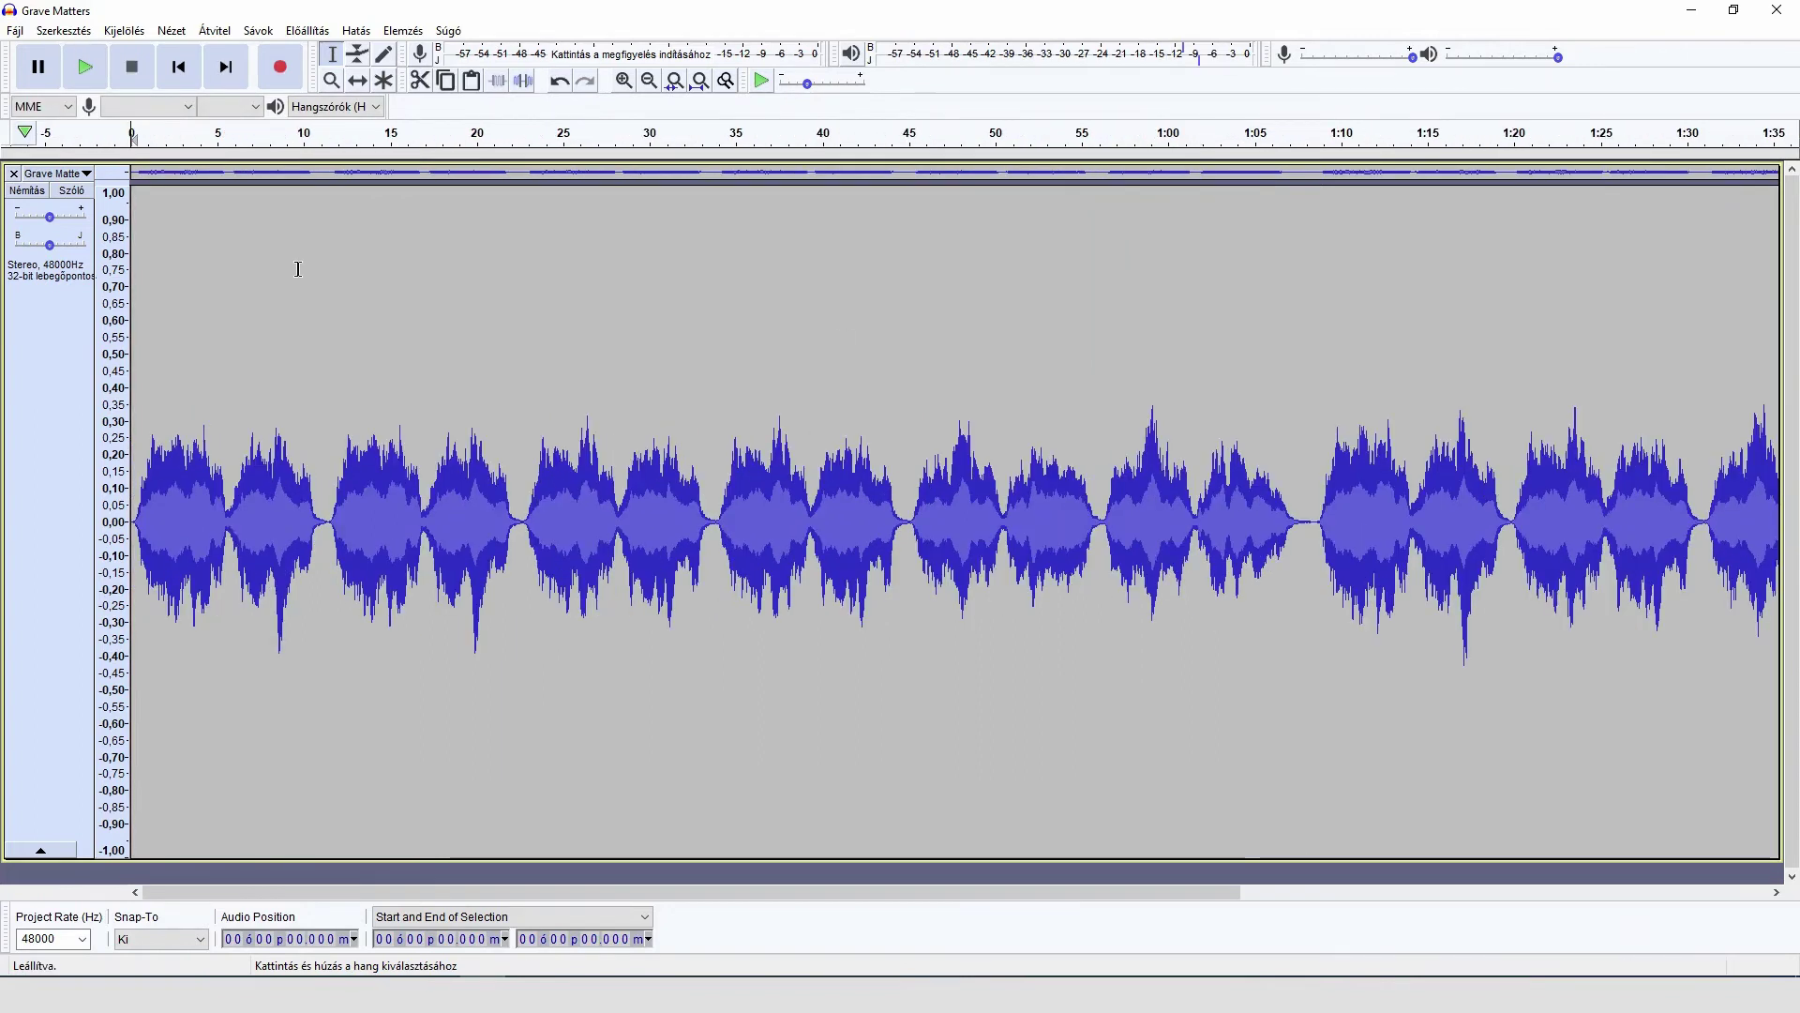
click(280, 401)
key(Home)
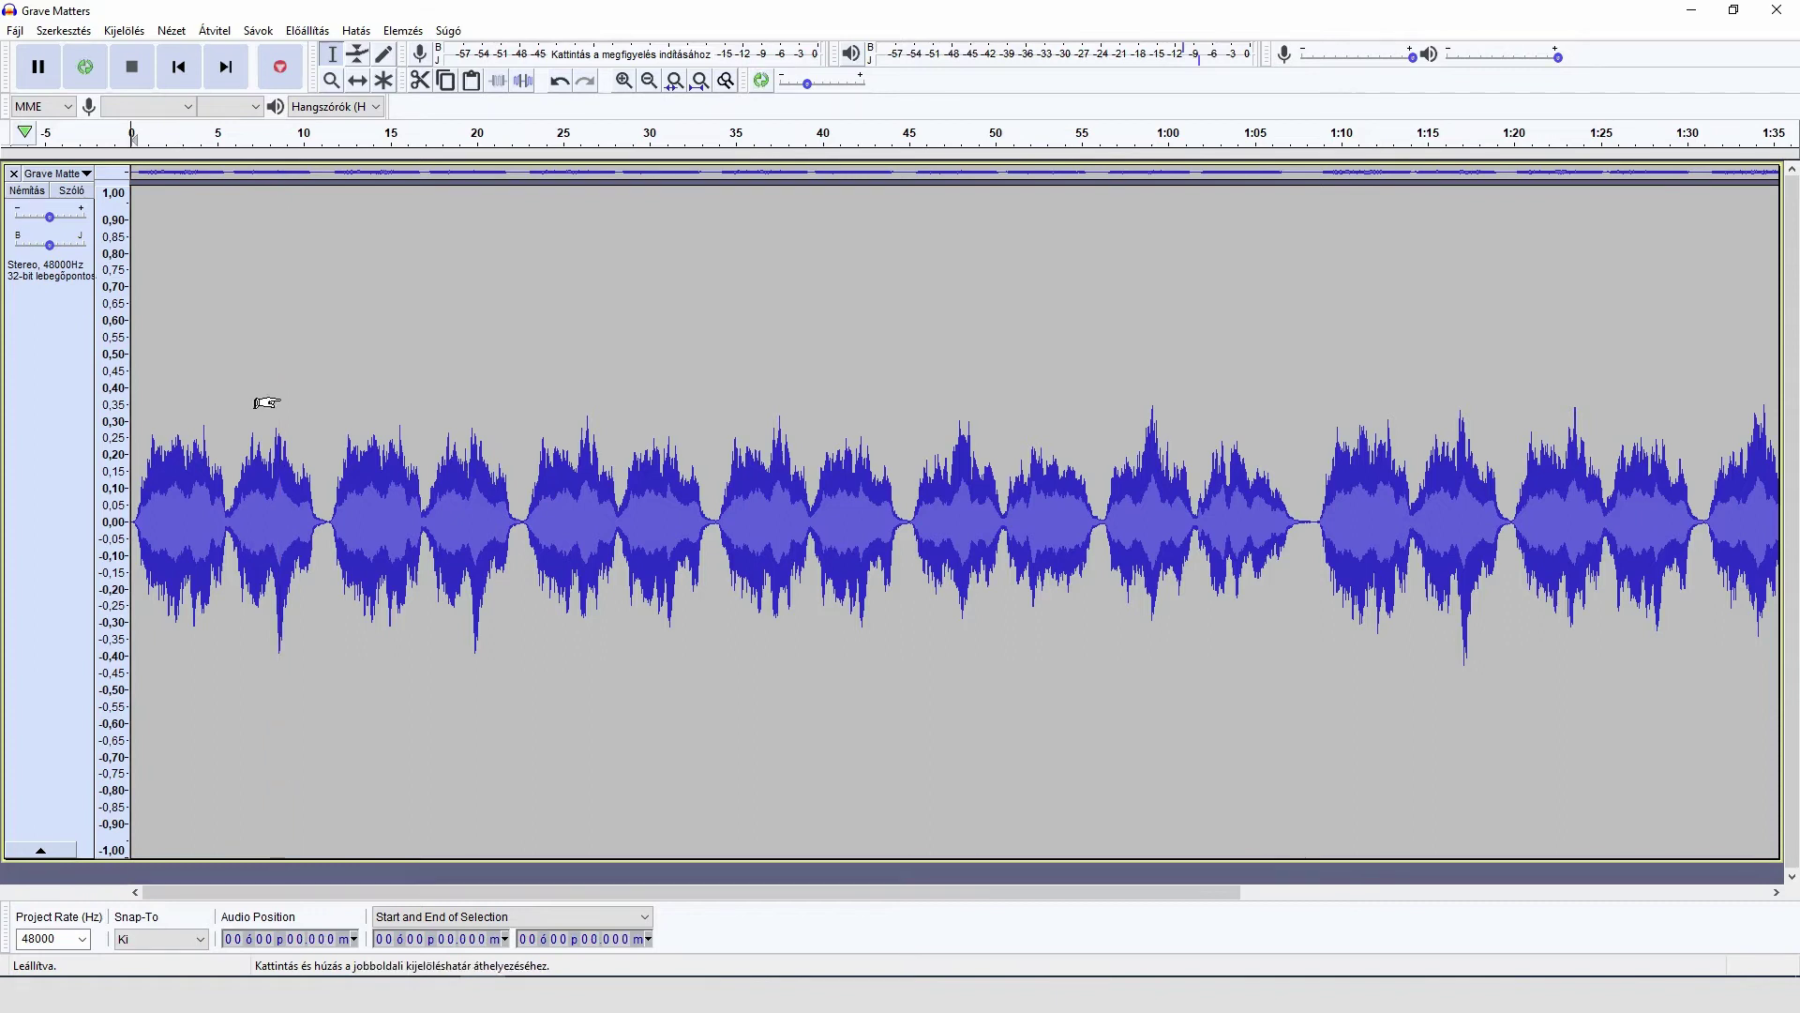
key(shift+End)
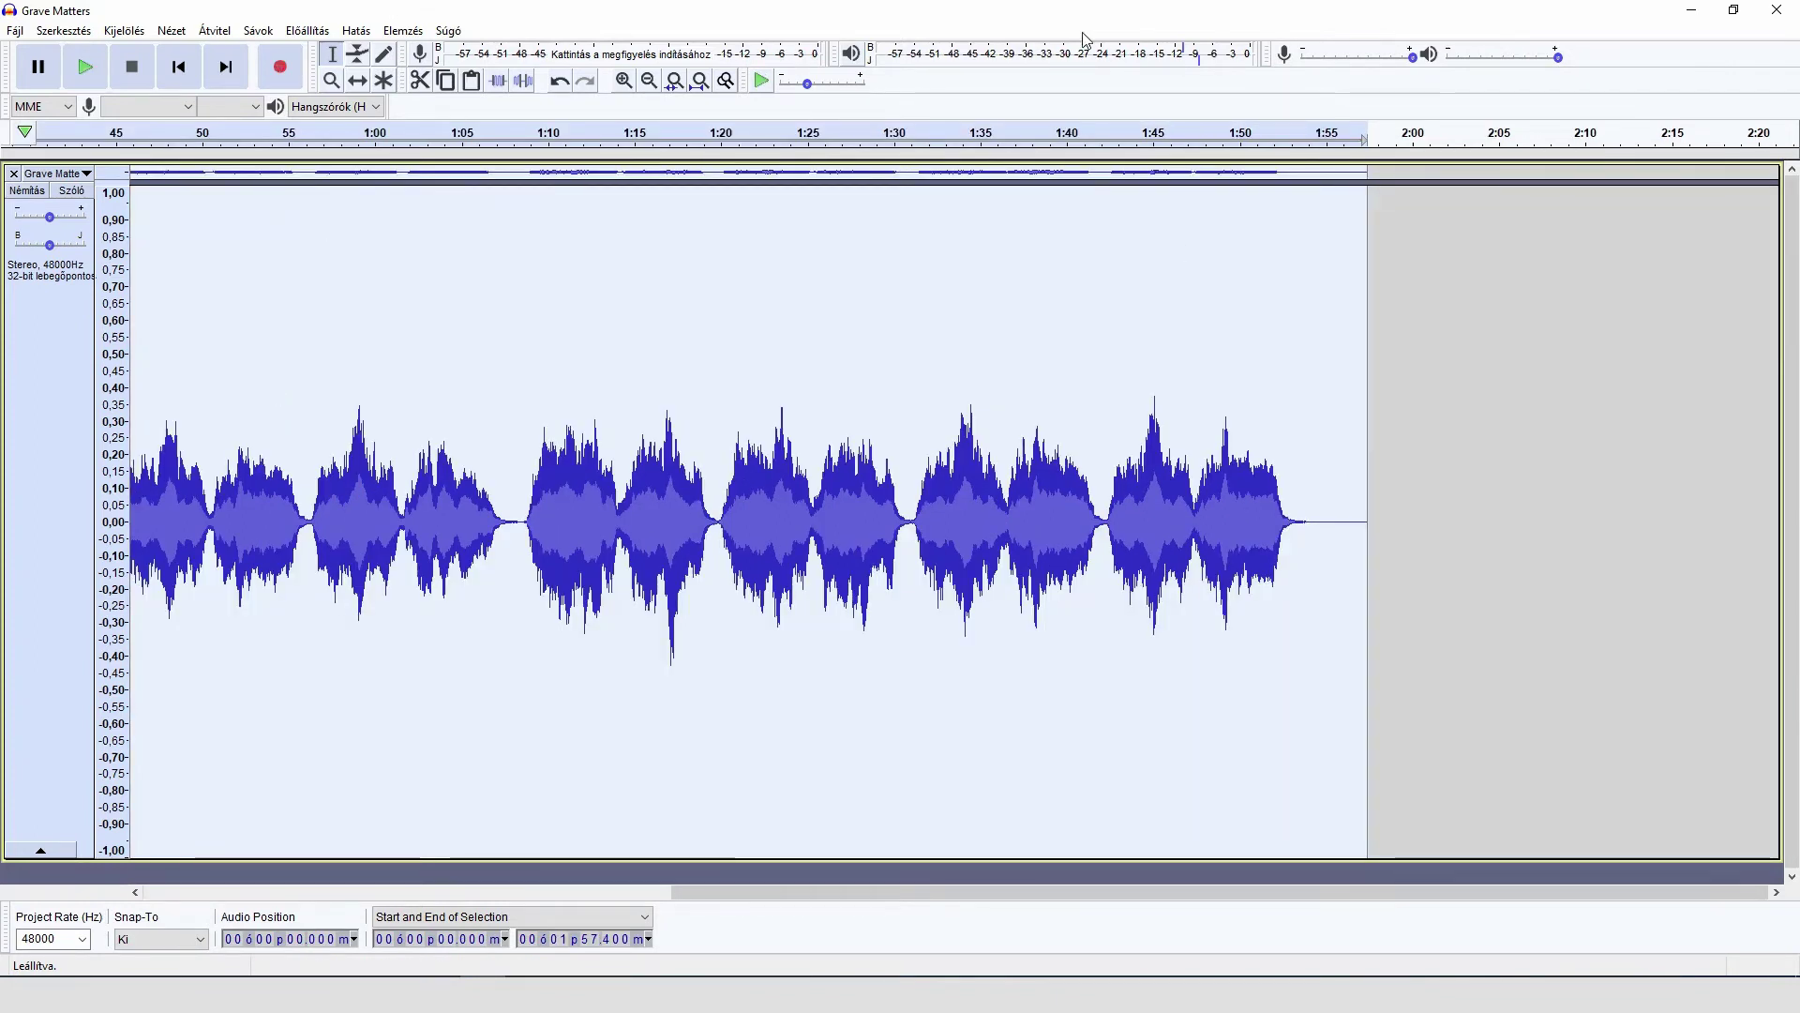
- Preview and apply the Change Speed effect to the selected audio with a speed multiplier of 1.200
click(355, 31)
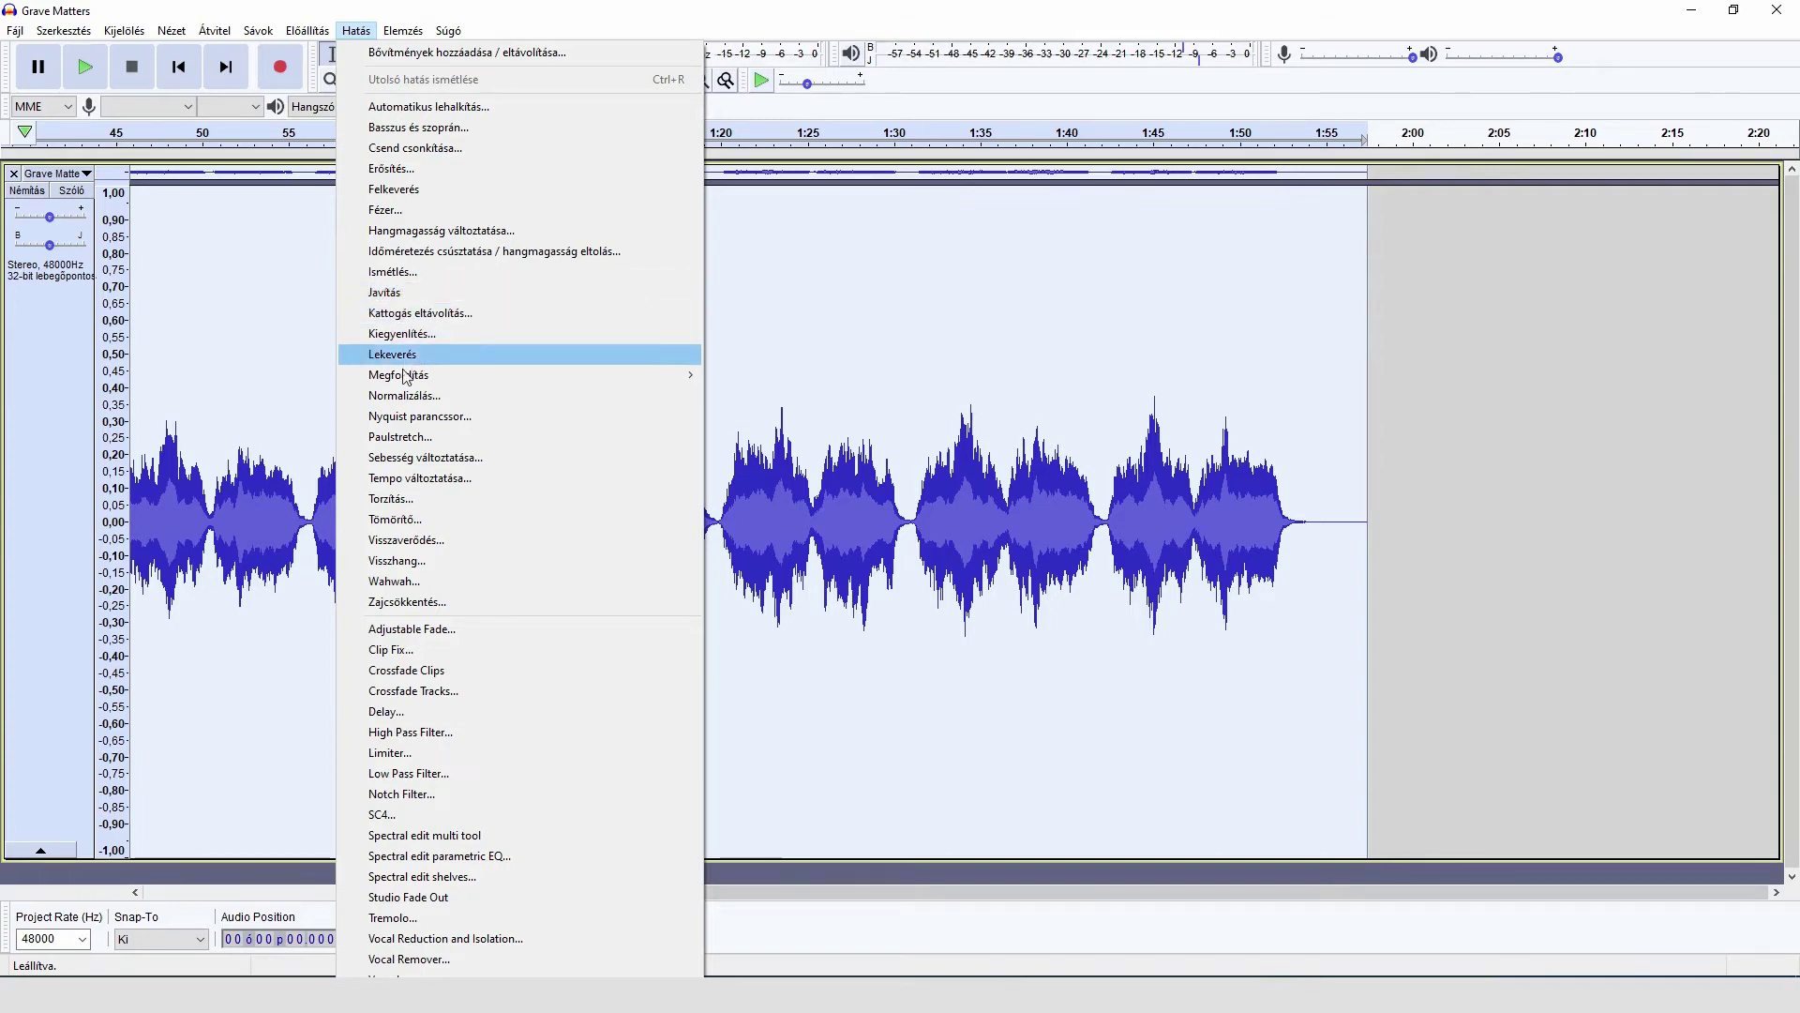
click(419, 460)
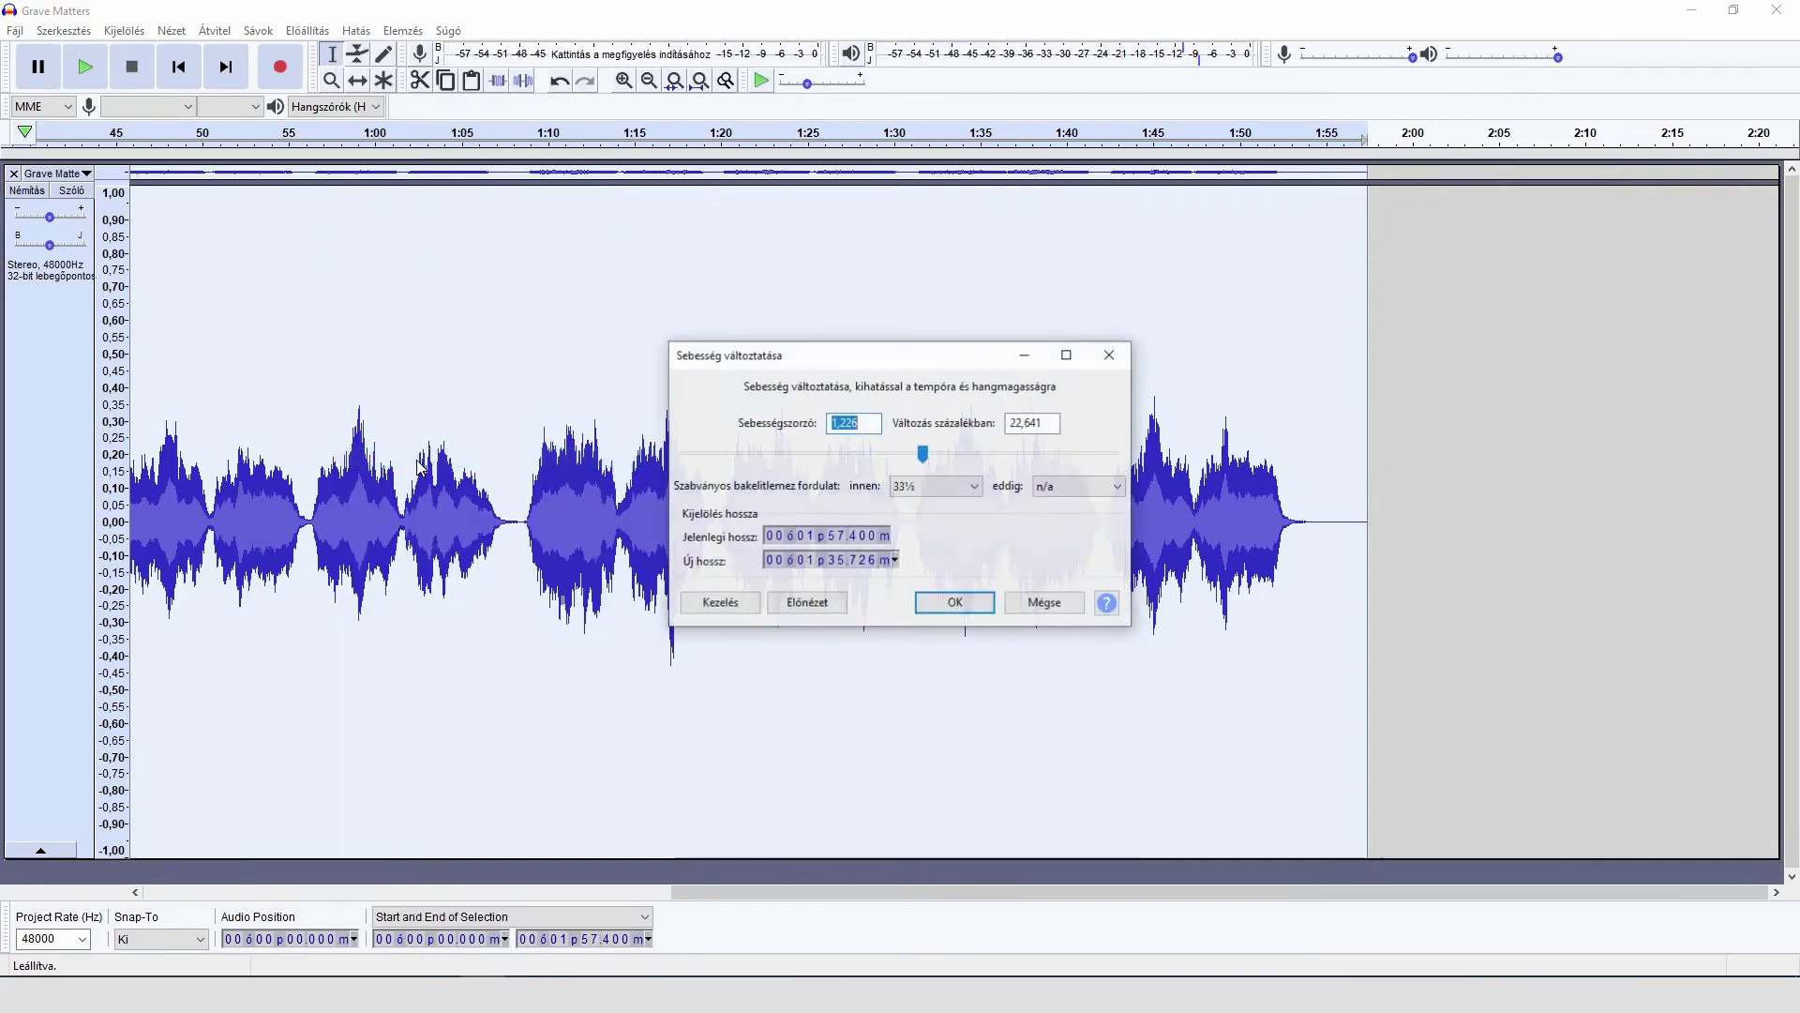
click(925, 457)
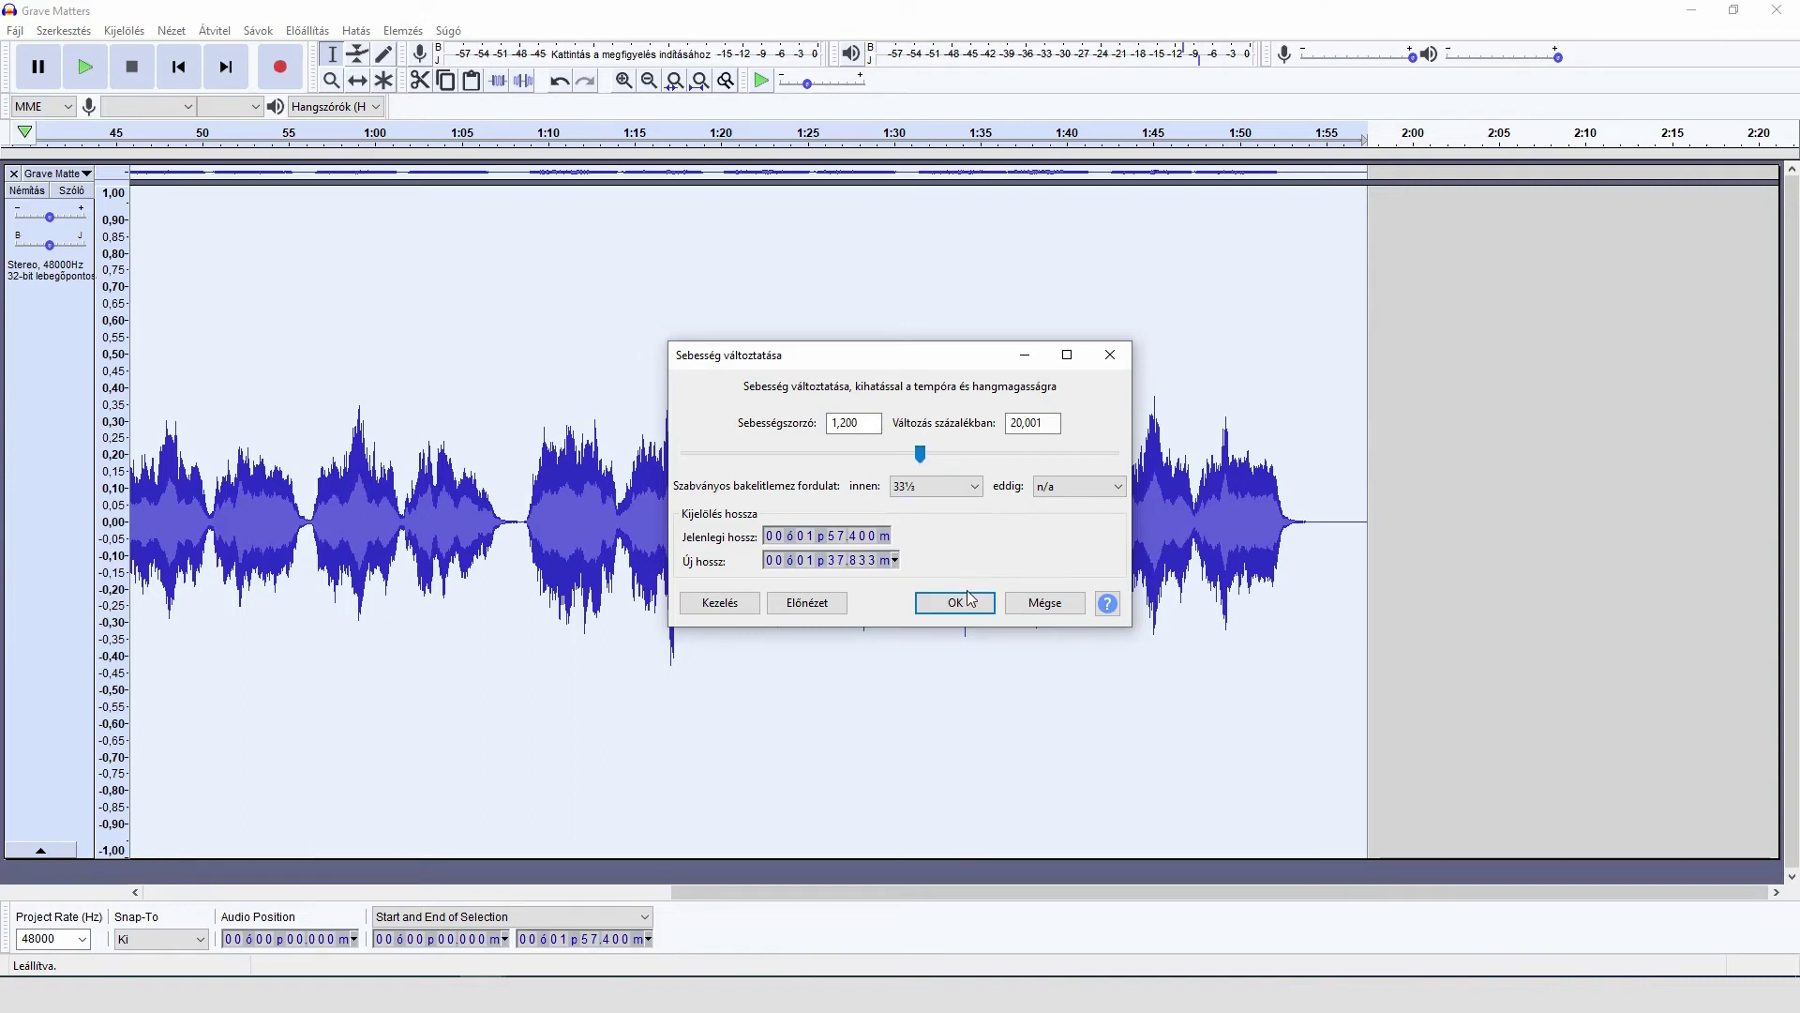
click(740, 610)
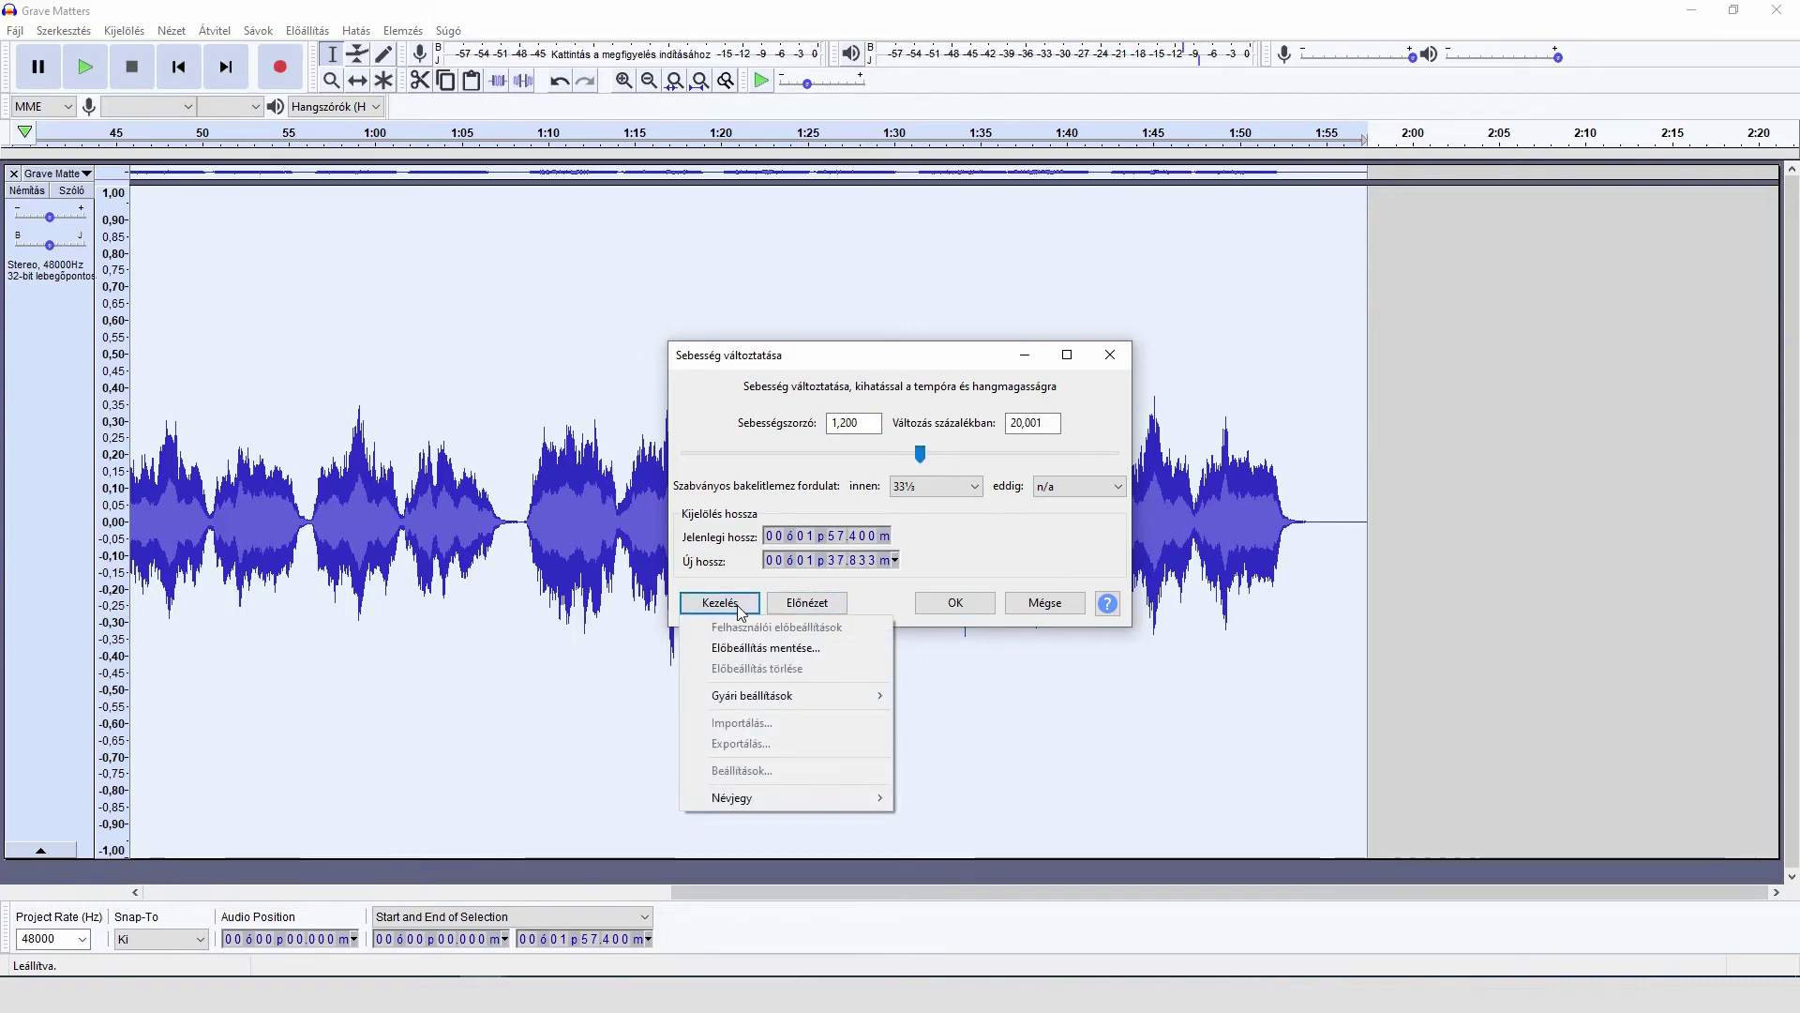
click(816, 604)
click(825, 605)
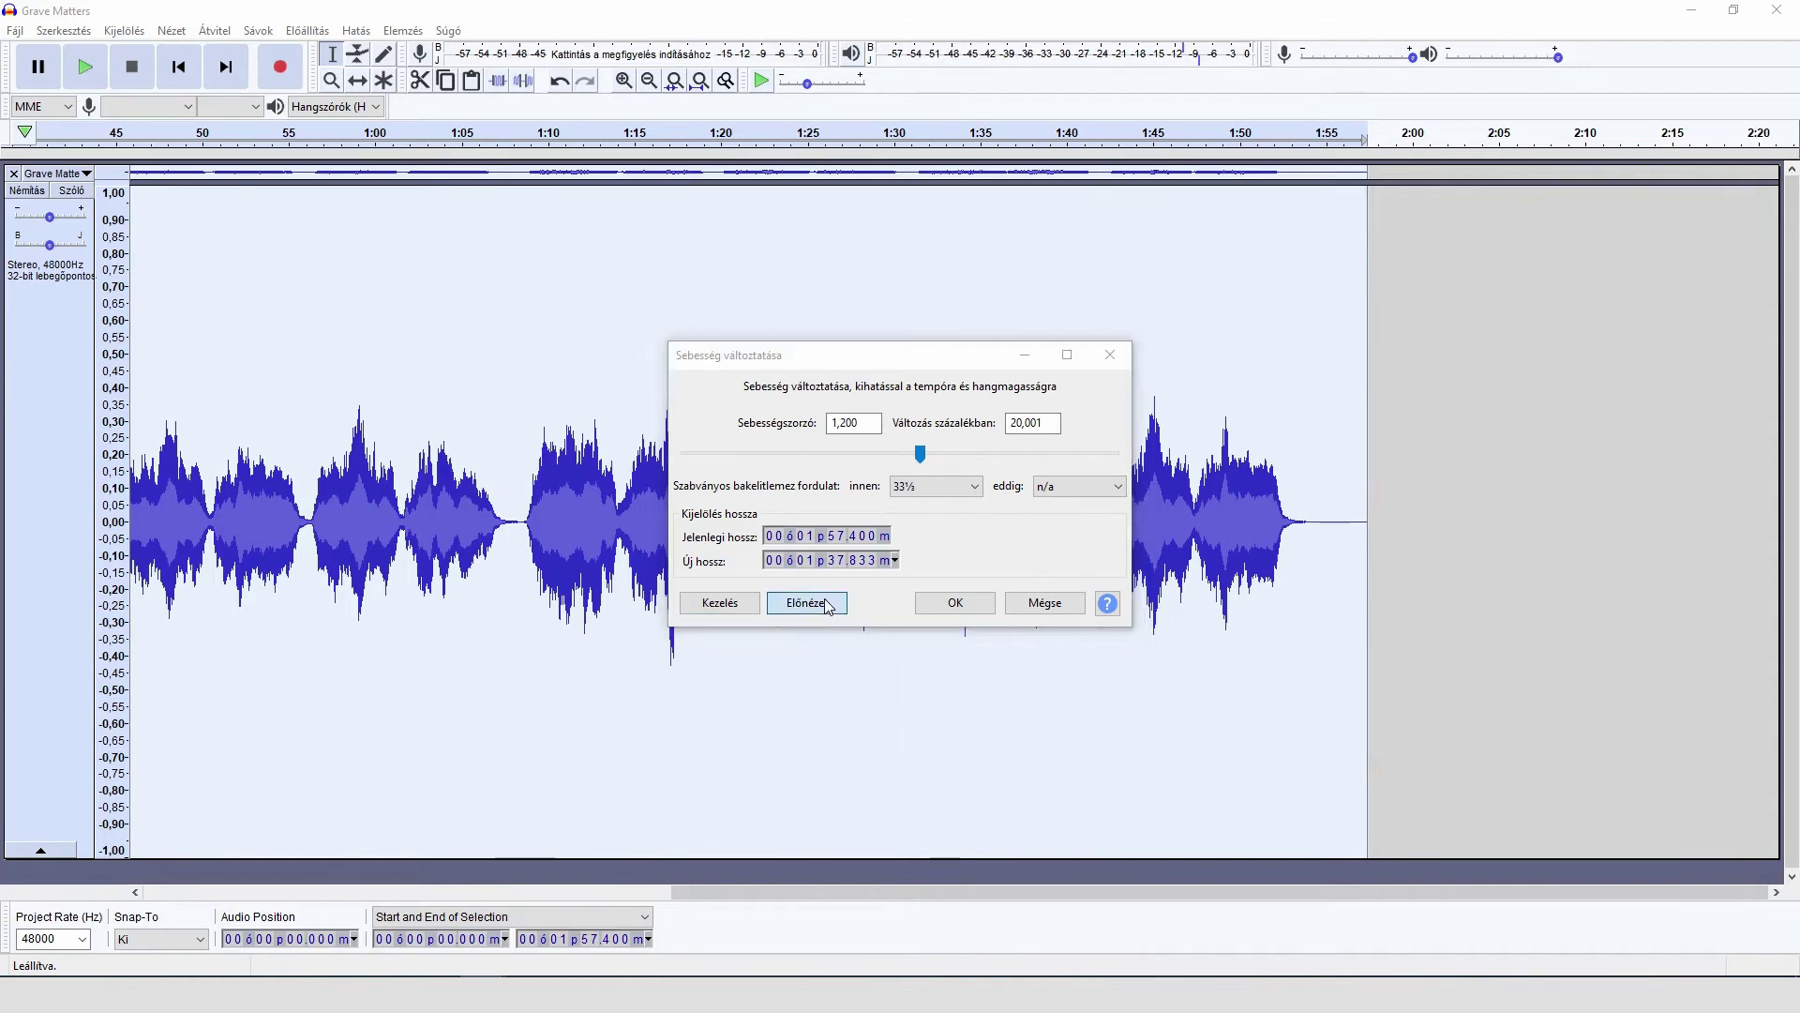
click(806, 603)
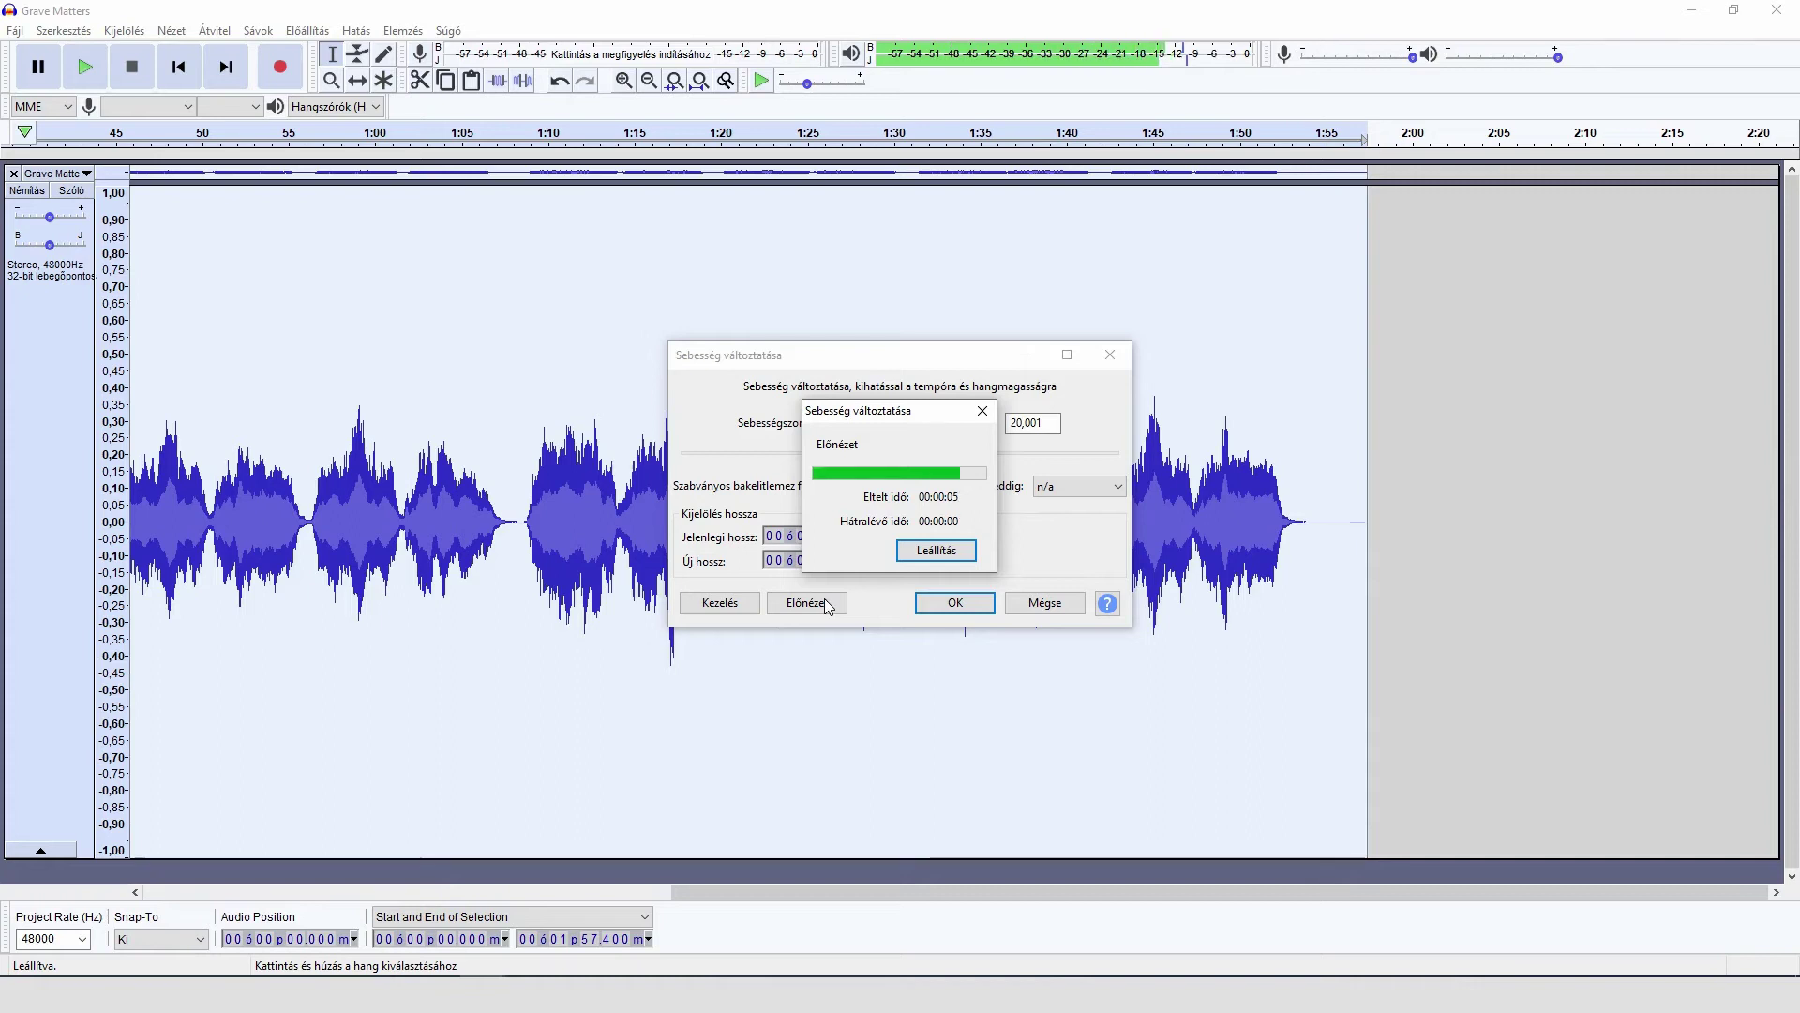
click(957, 602)
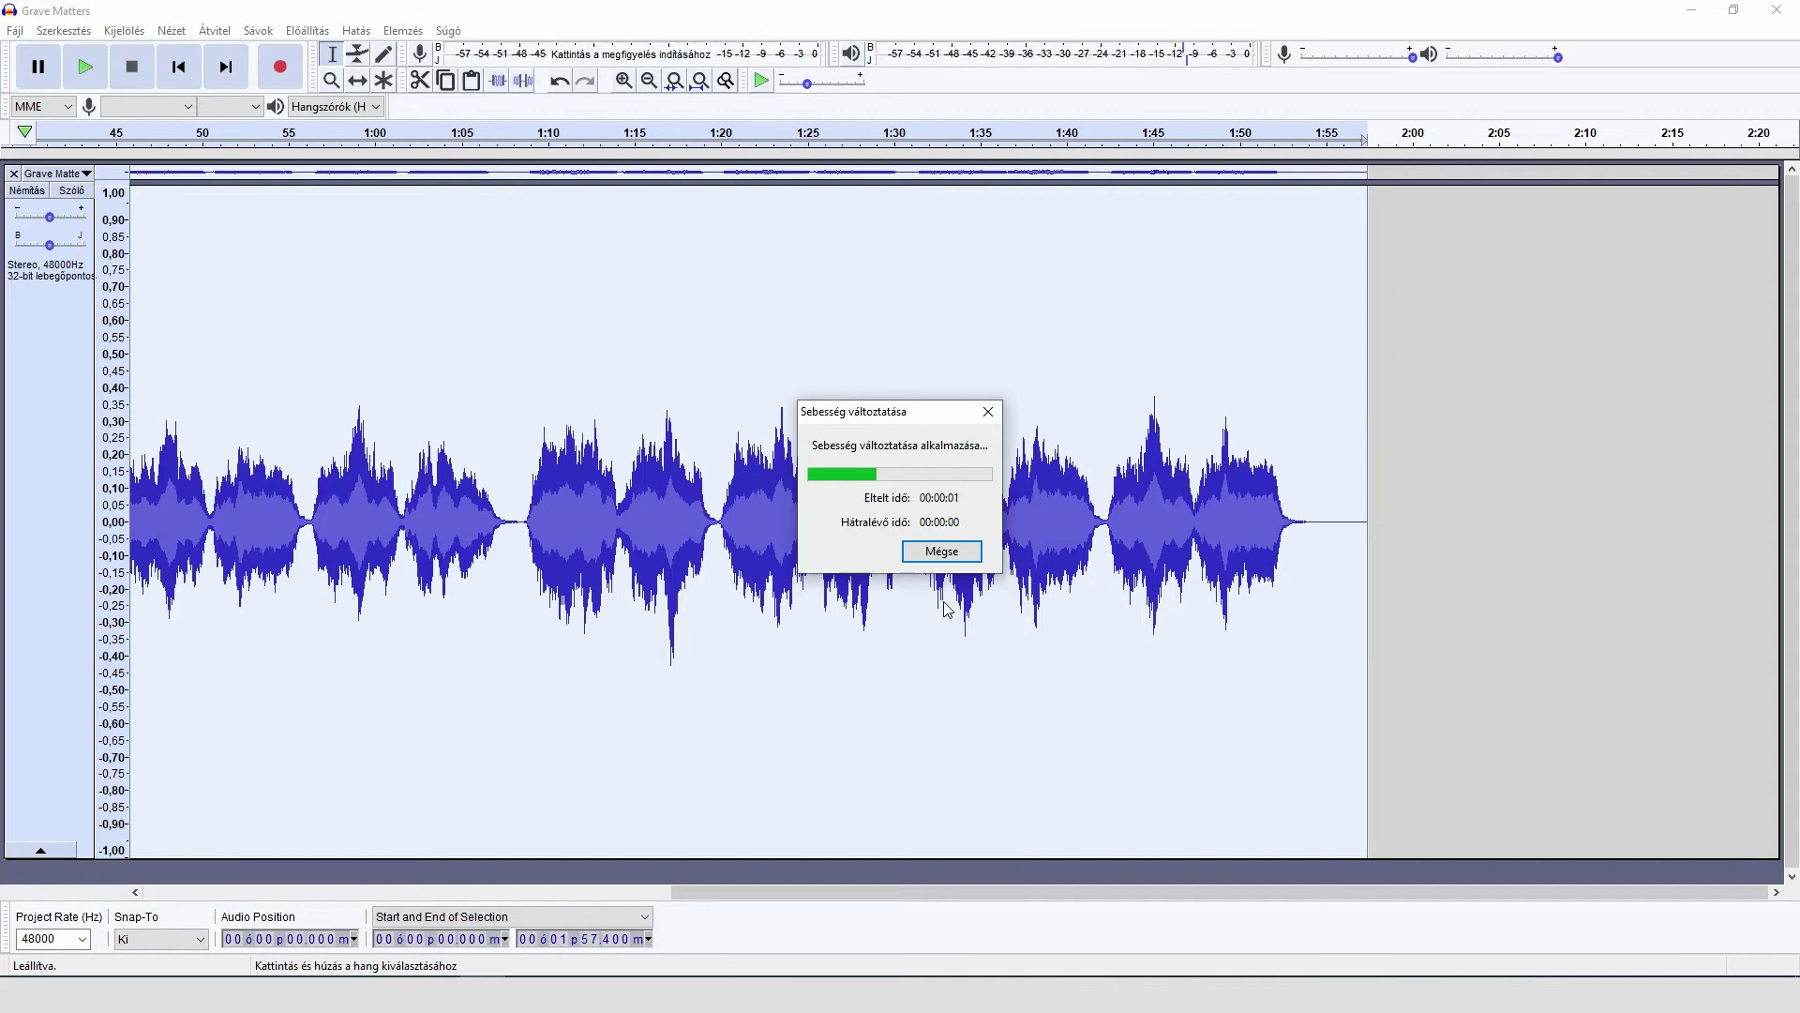
- Undo the speed change and delete the silent gap from 11.279 to 11.550 seconds
key(ctrl+z)
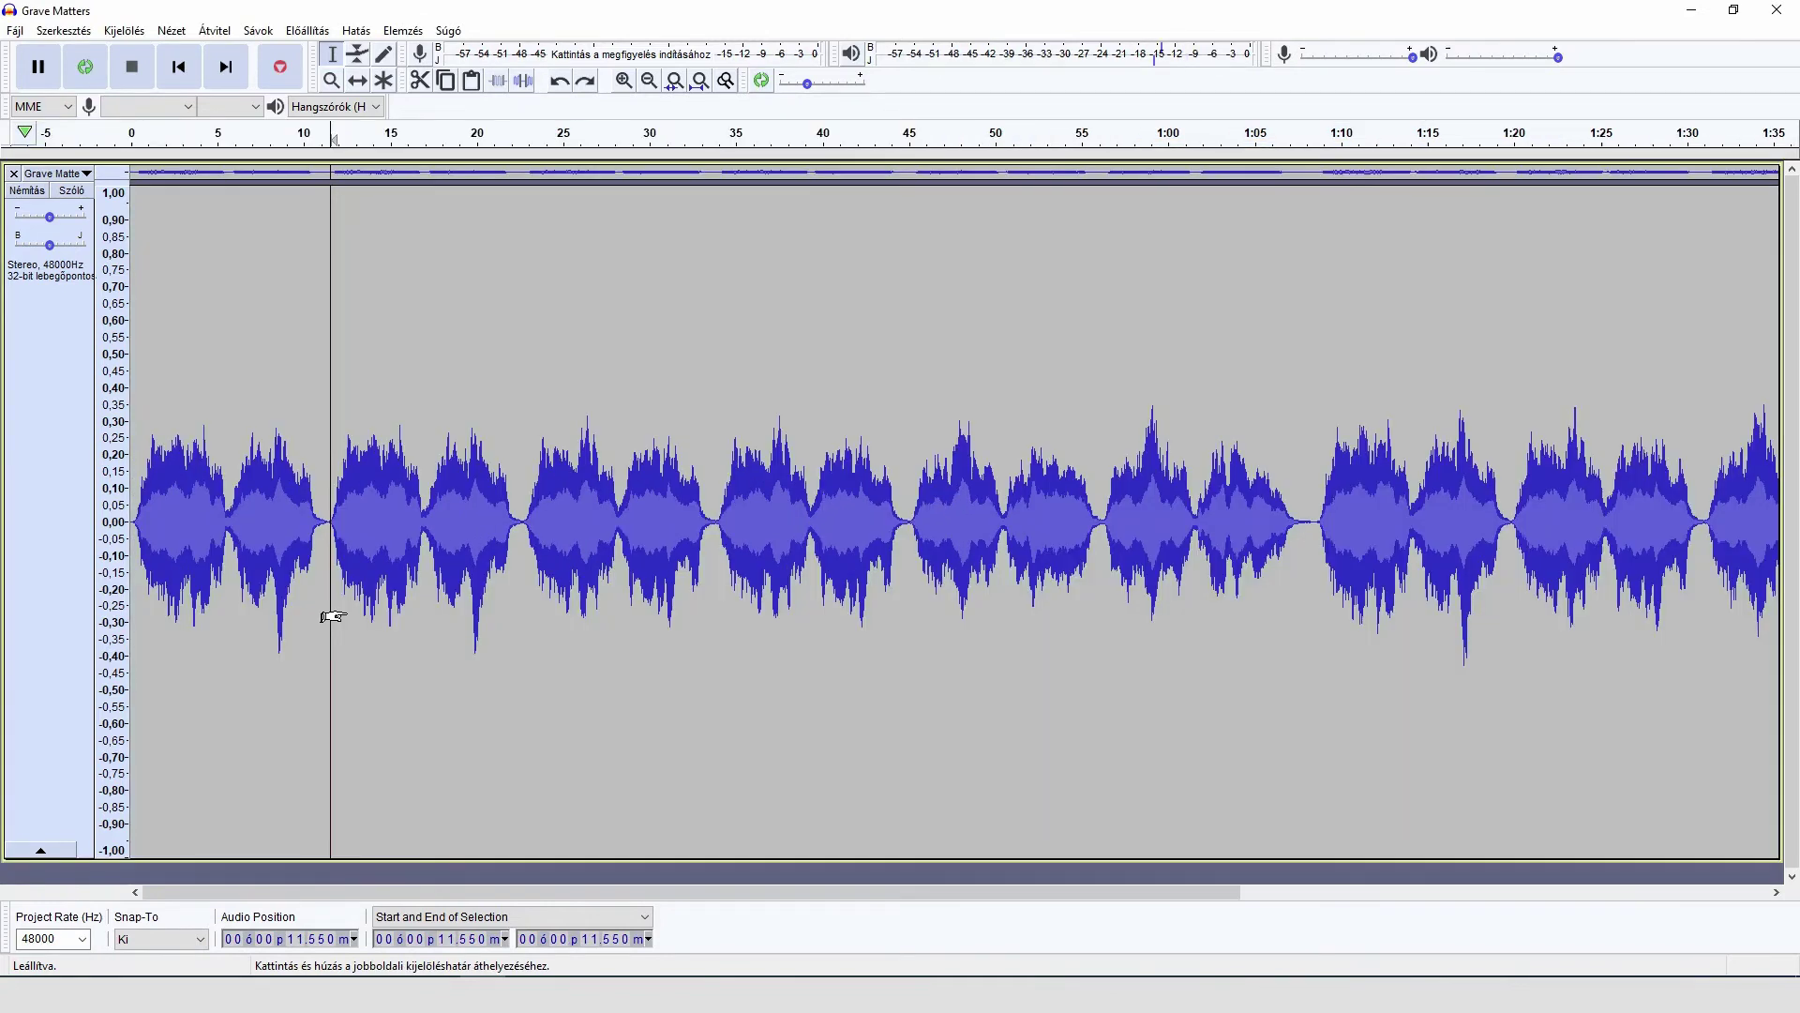
drag(323, 616, 327, 615)
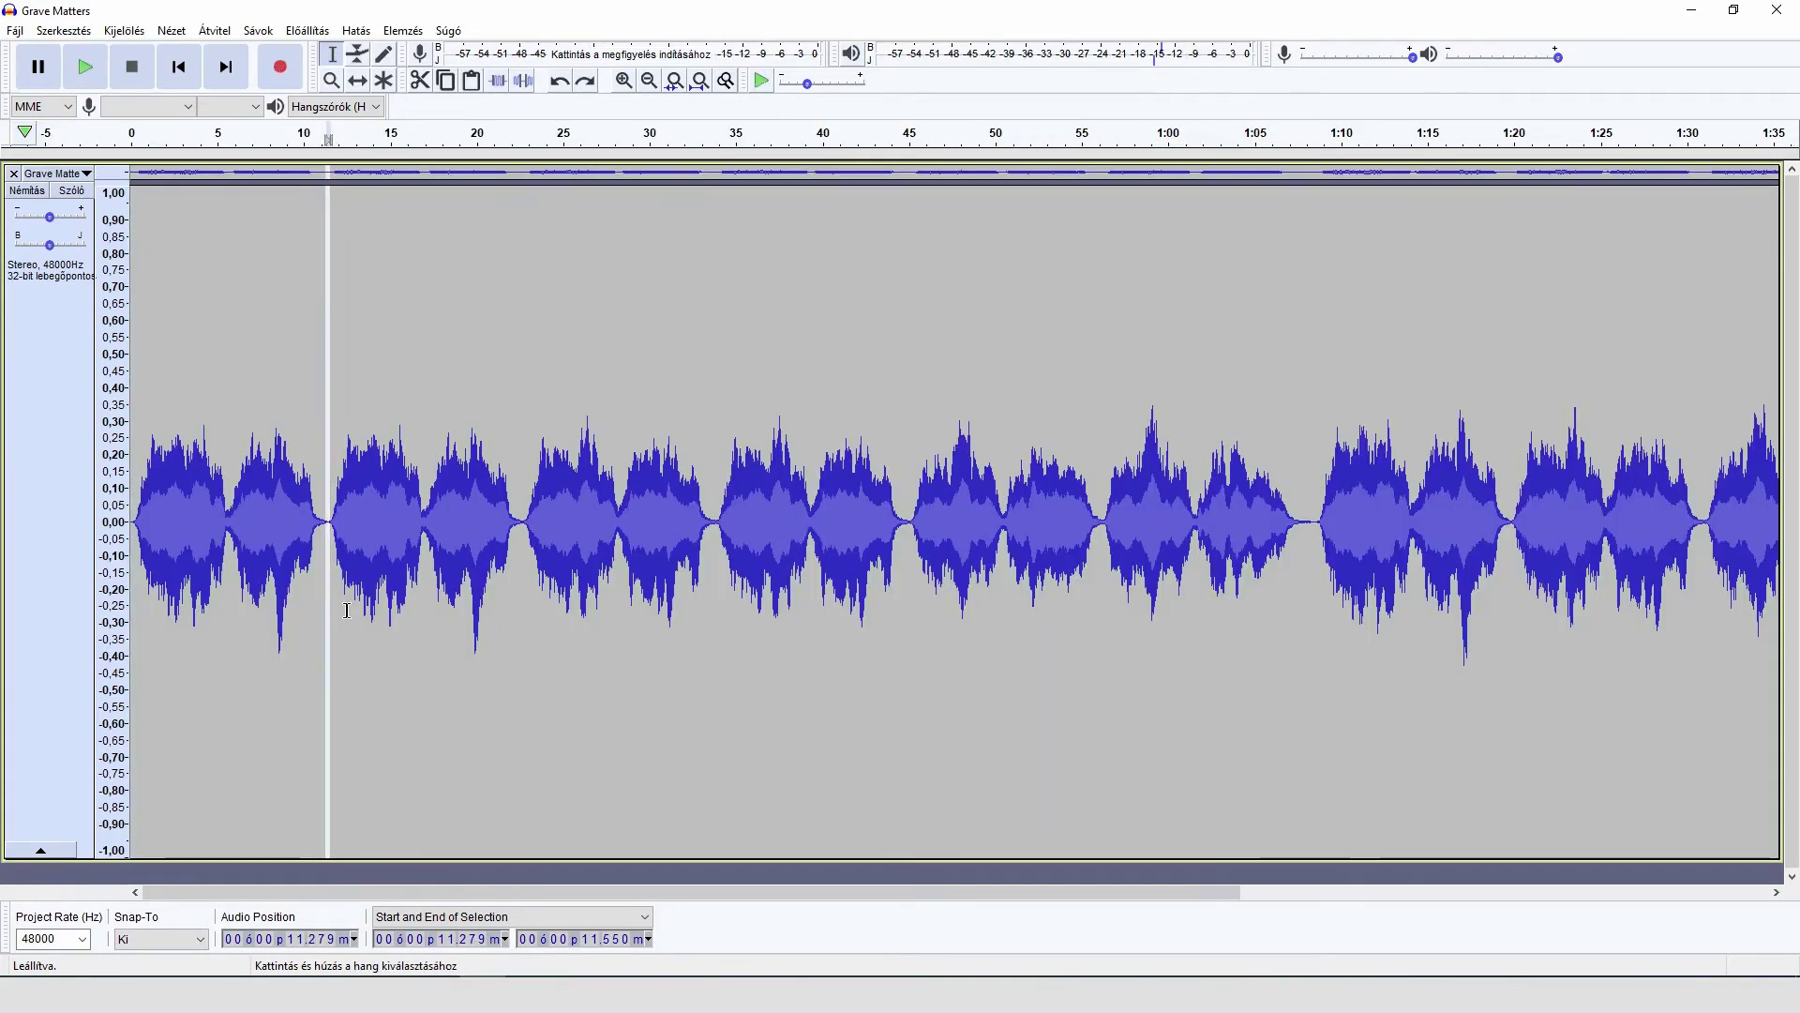
key(Delete)
- Delete the silent gaps from 22.233 to 22.450 seconds and from 33.186 to 33.403 seconds
click(518, 587)
drag(515, 587, 511, 586)
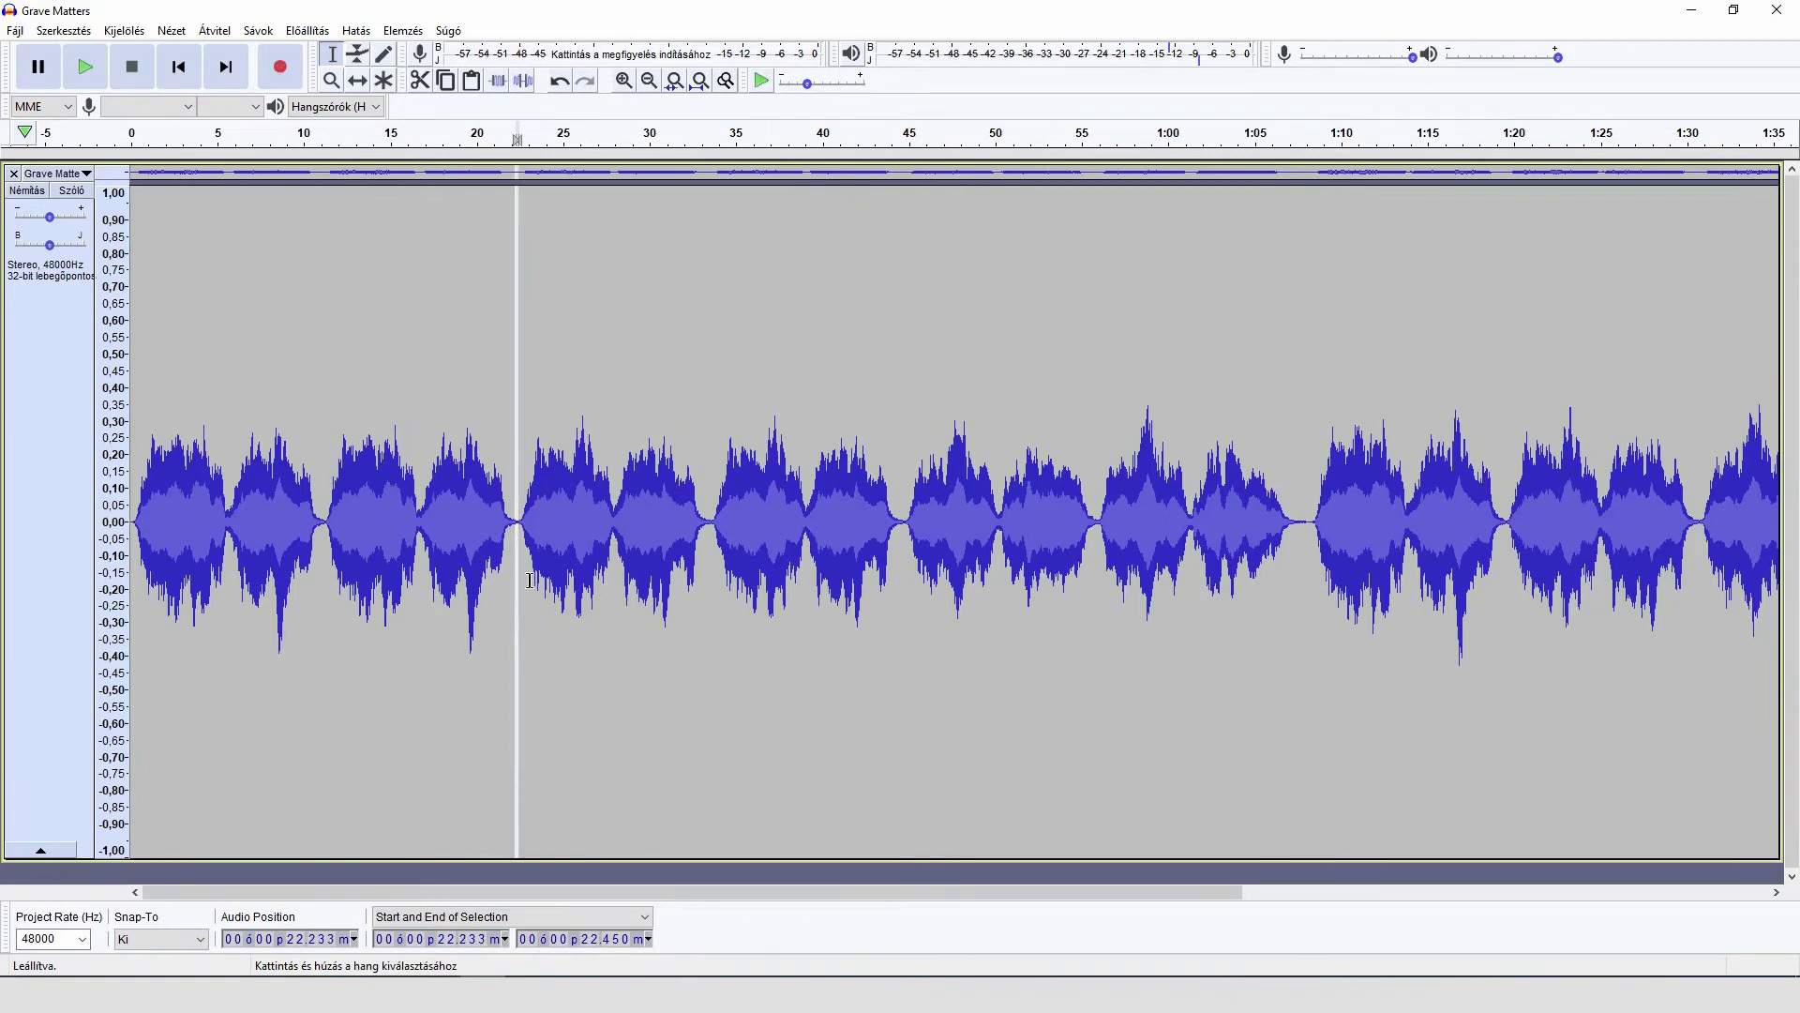
key(Delete)
drag(708, 533, 705, 534)
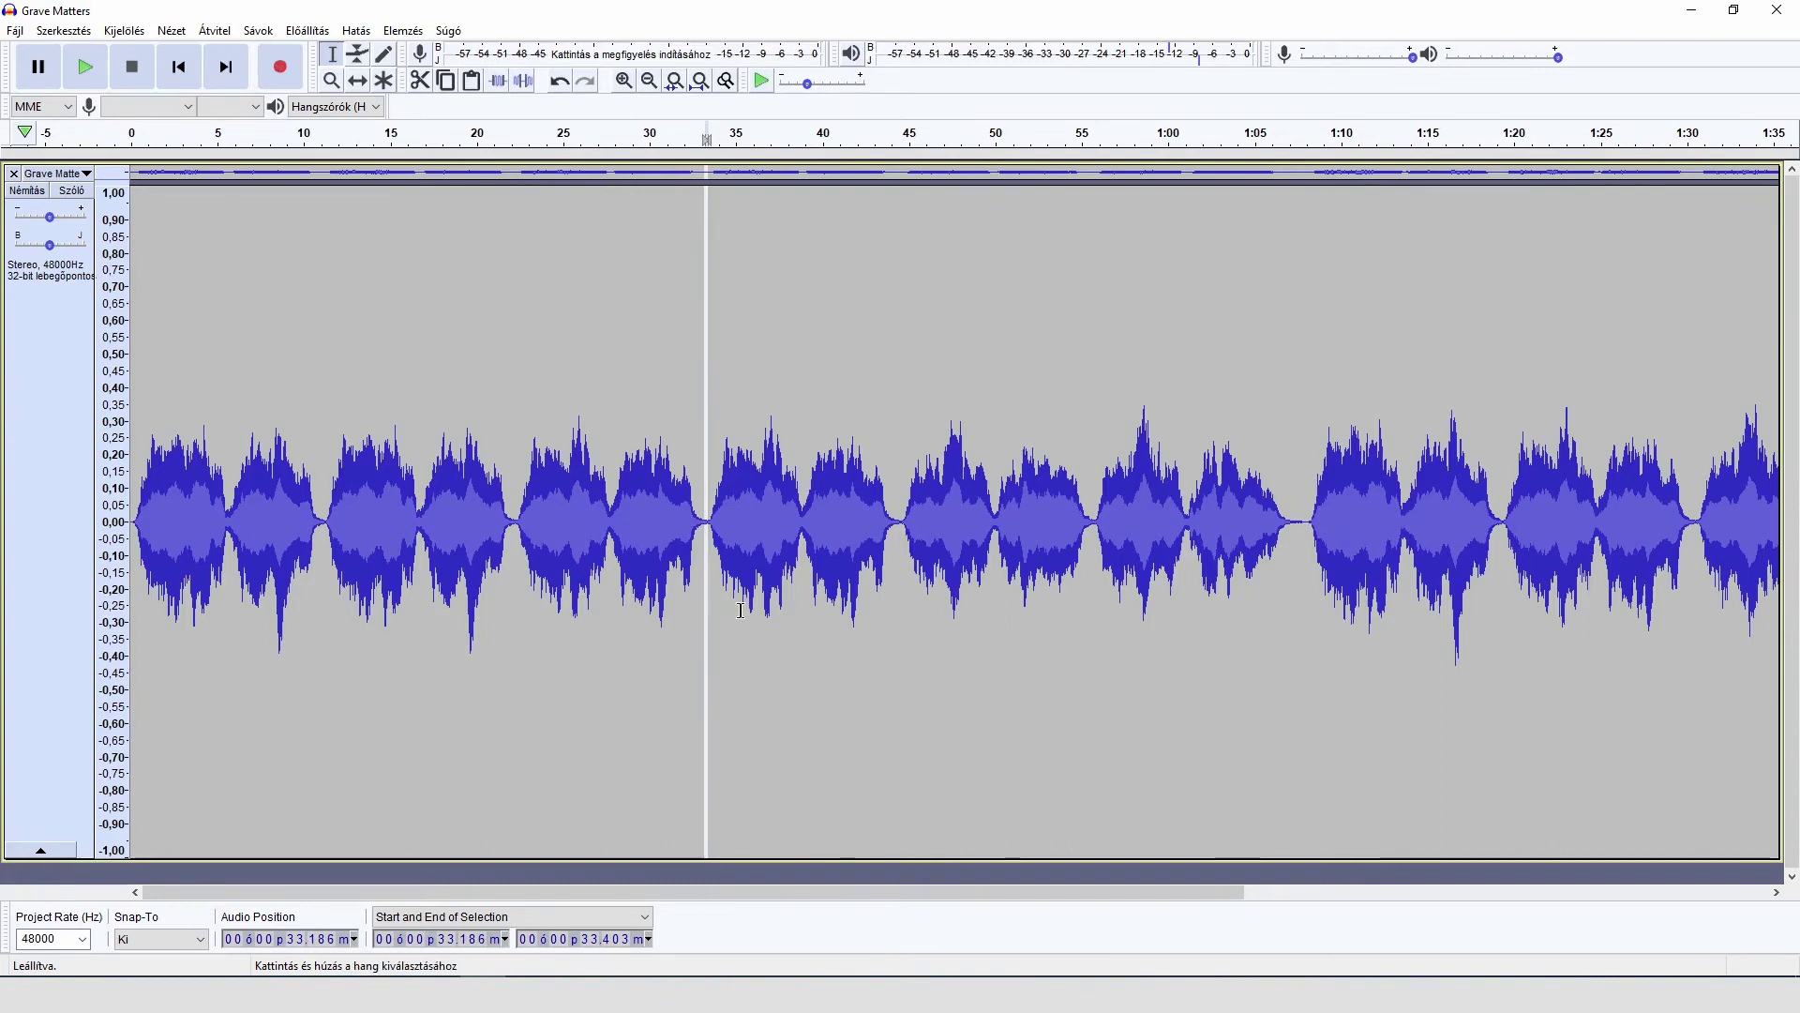
key(Delete)
- Apply a fade-out to the end of the last phrase, from about 1:50.2 to 1:53.5
key(End)
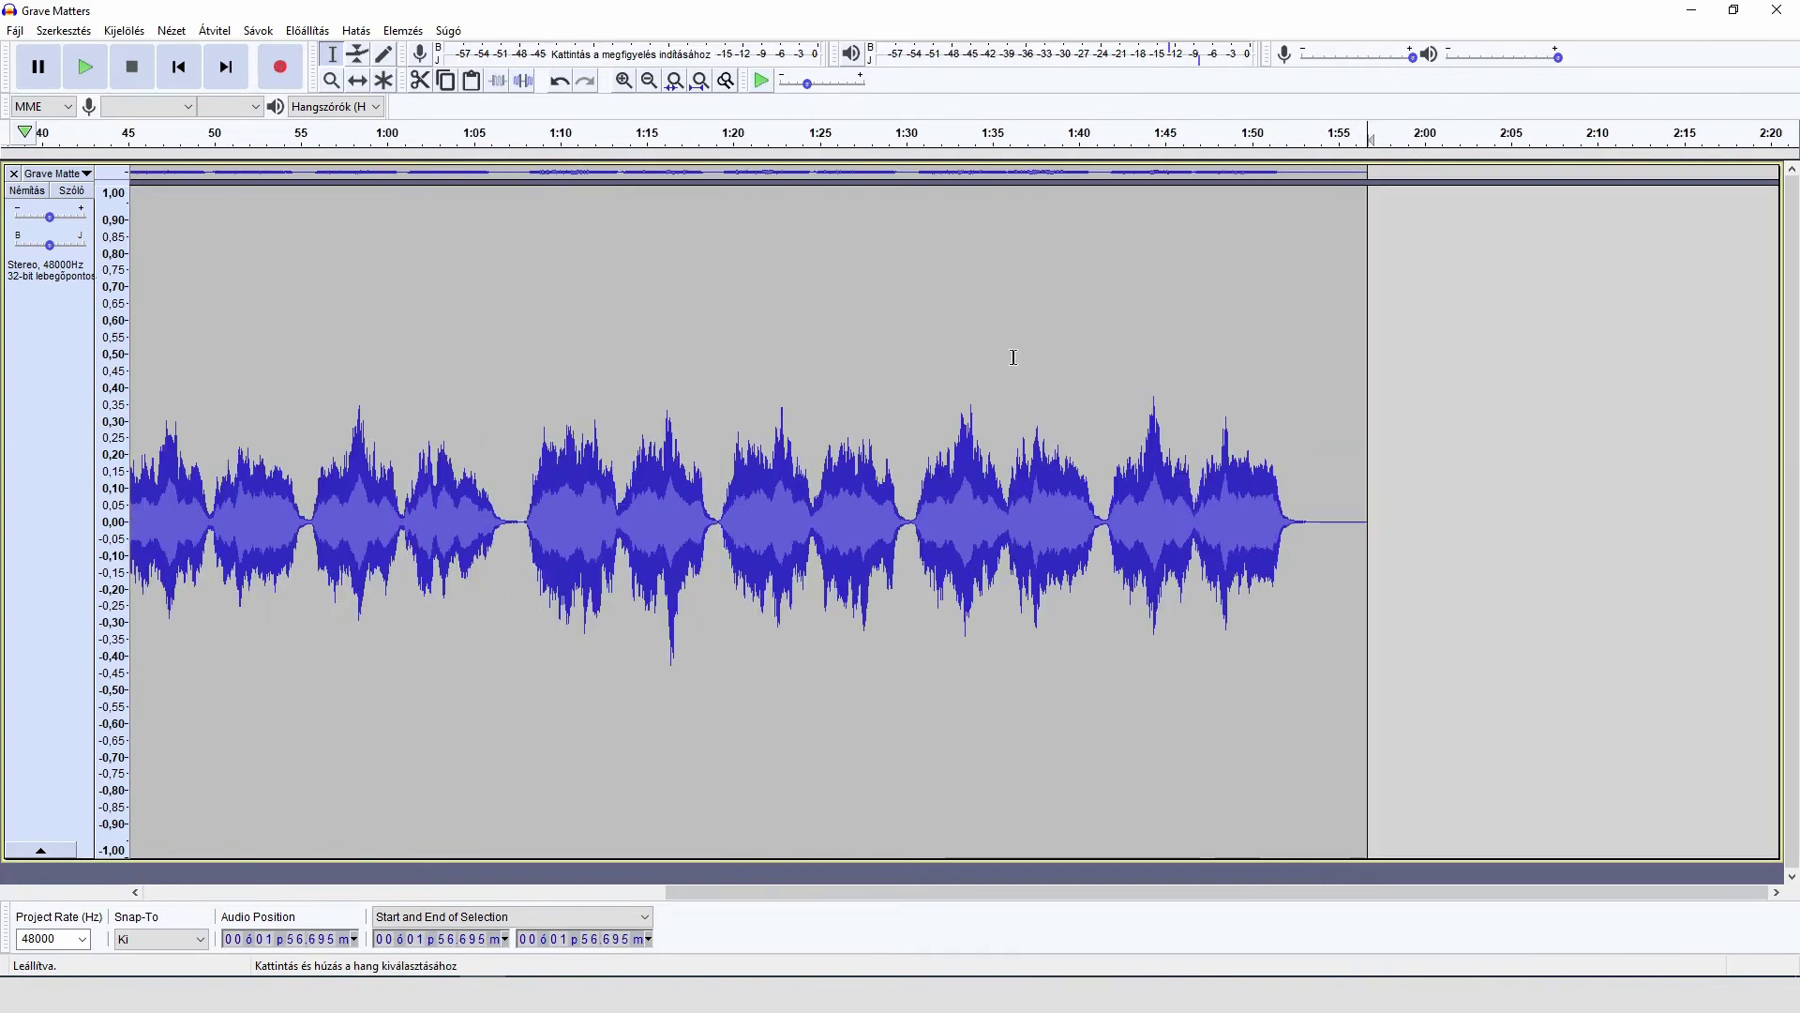
drag(1374, 523, 1255, 525)
click(355, 32)
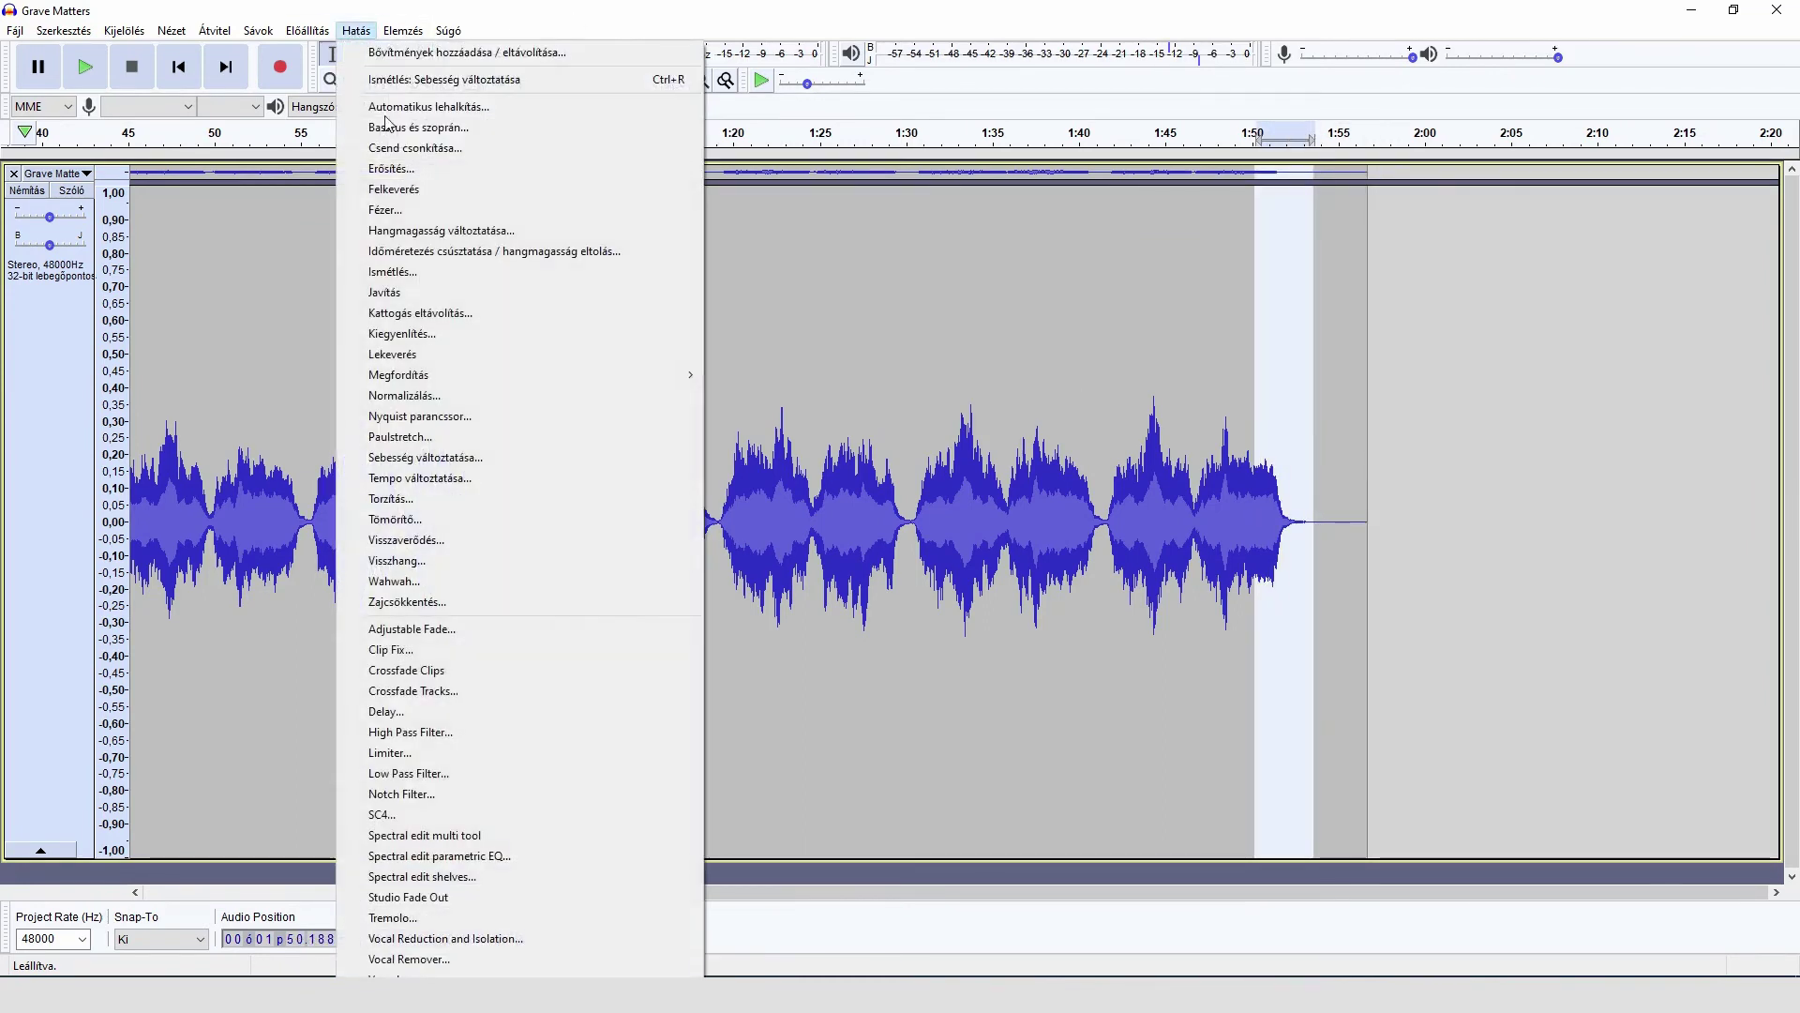
click(408, 352)
- Play the faded ending from 1:50.079 and delete the trailing silence from 1:52.628 to the end of the track
click(1254, 523)
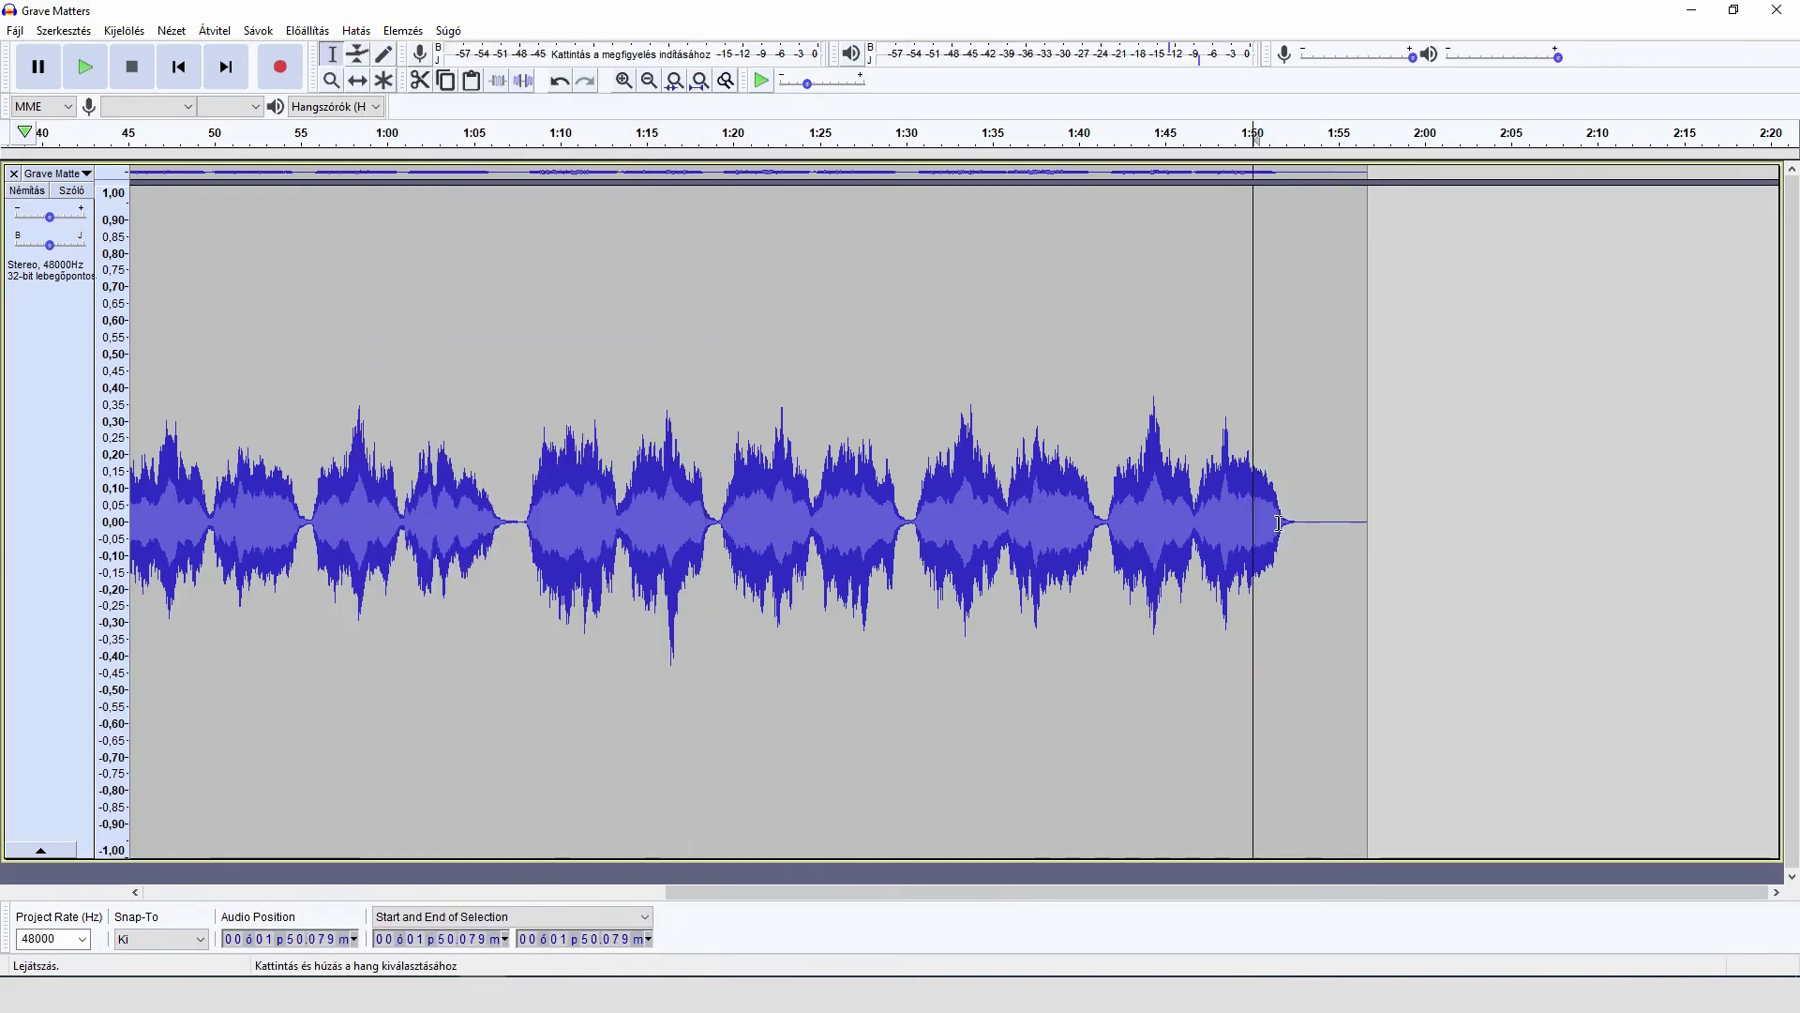
key(space)
drag(1298, 525, 1435, 532)
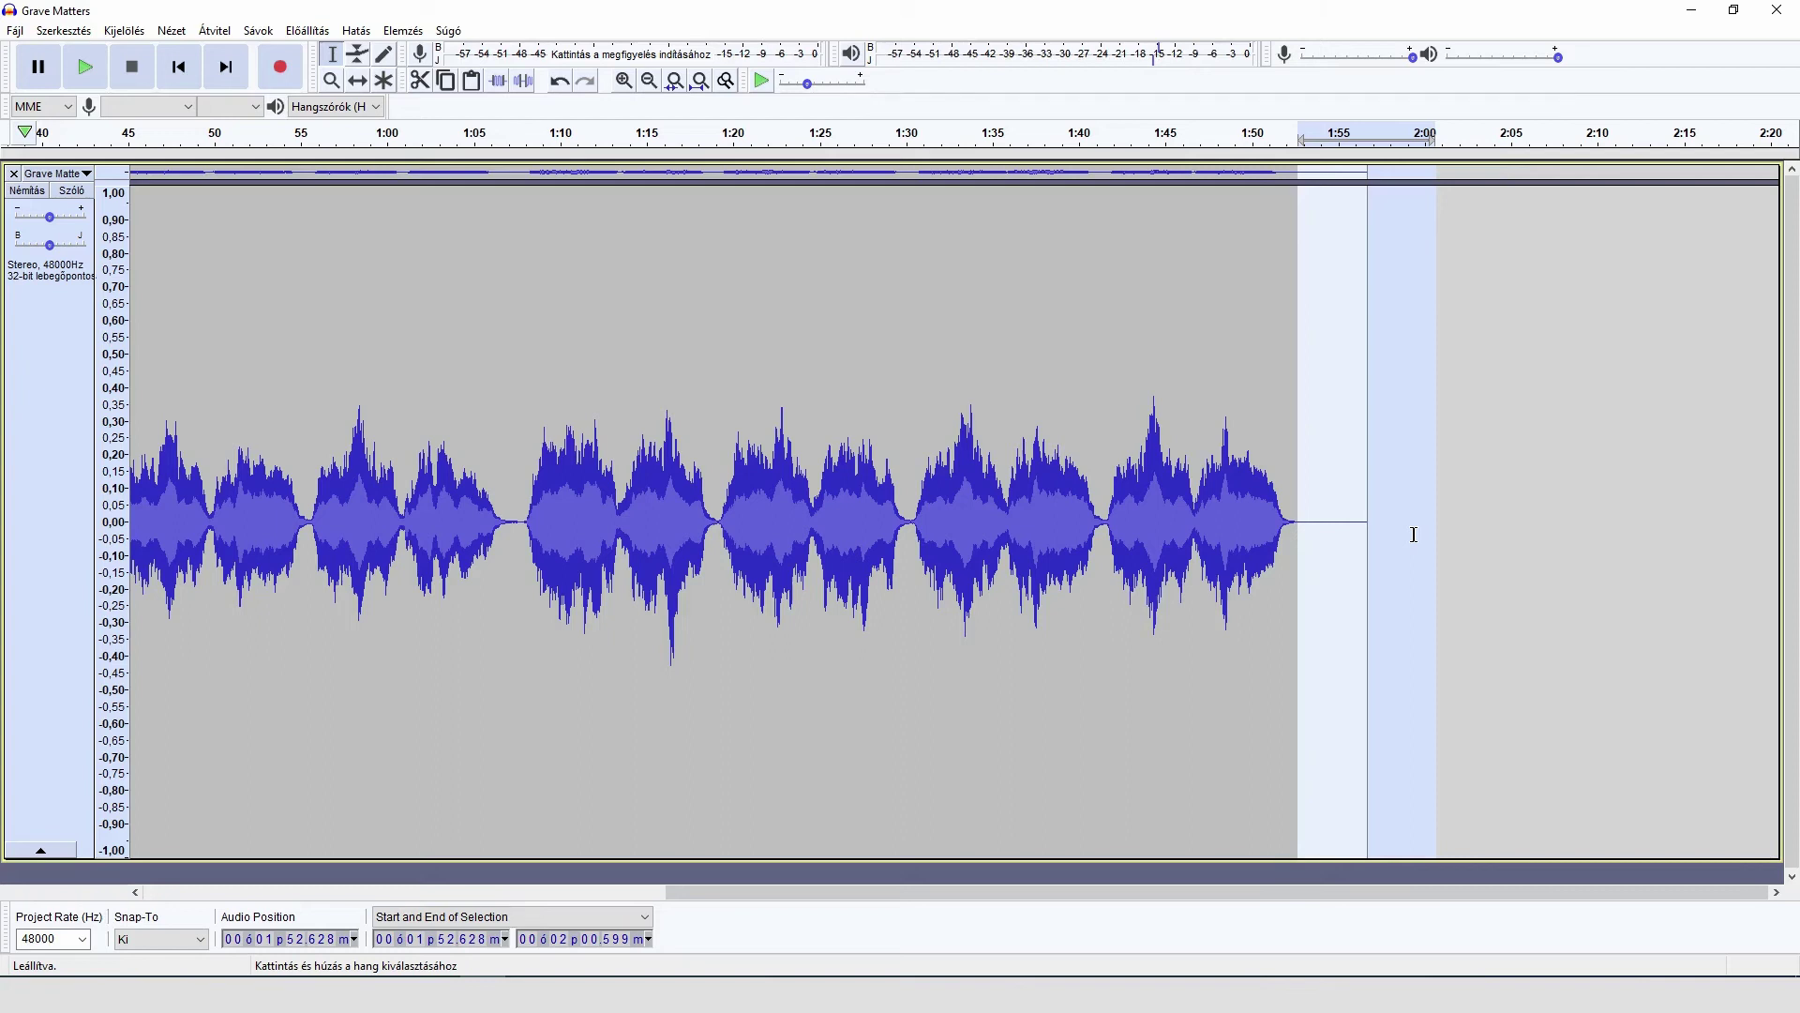
key(Delete)
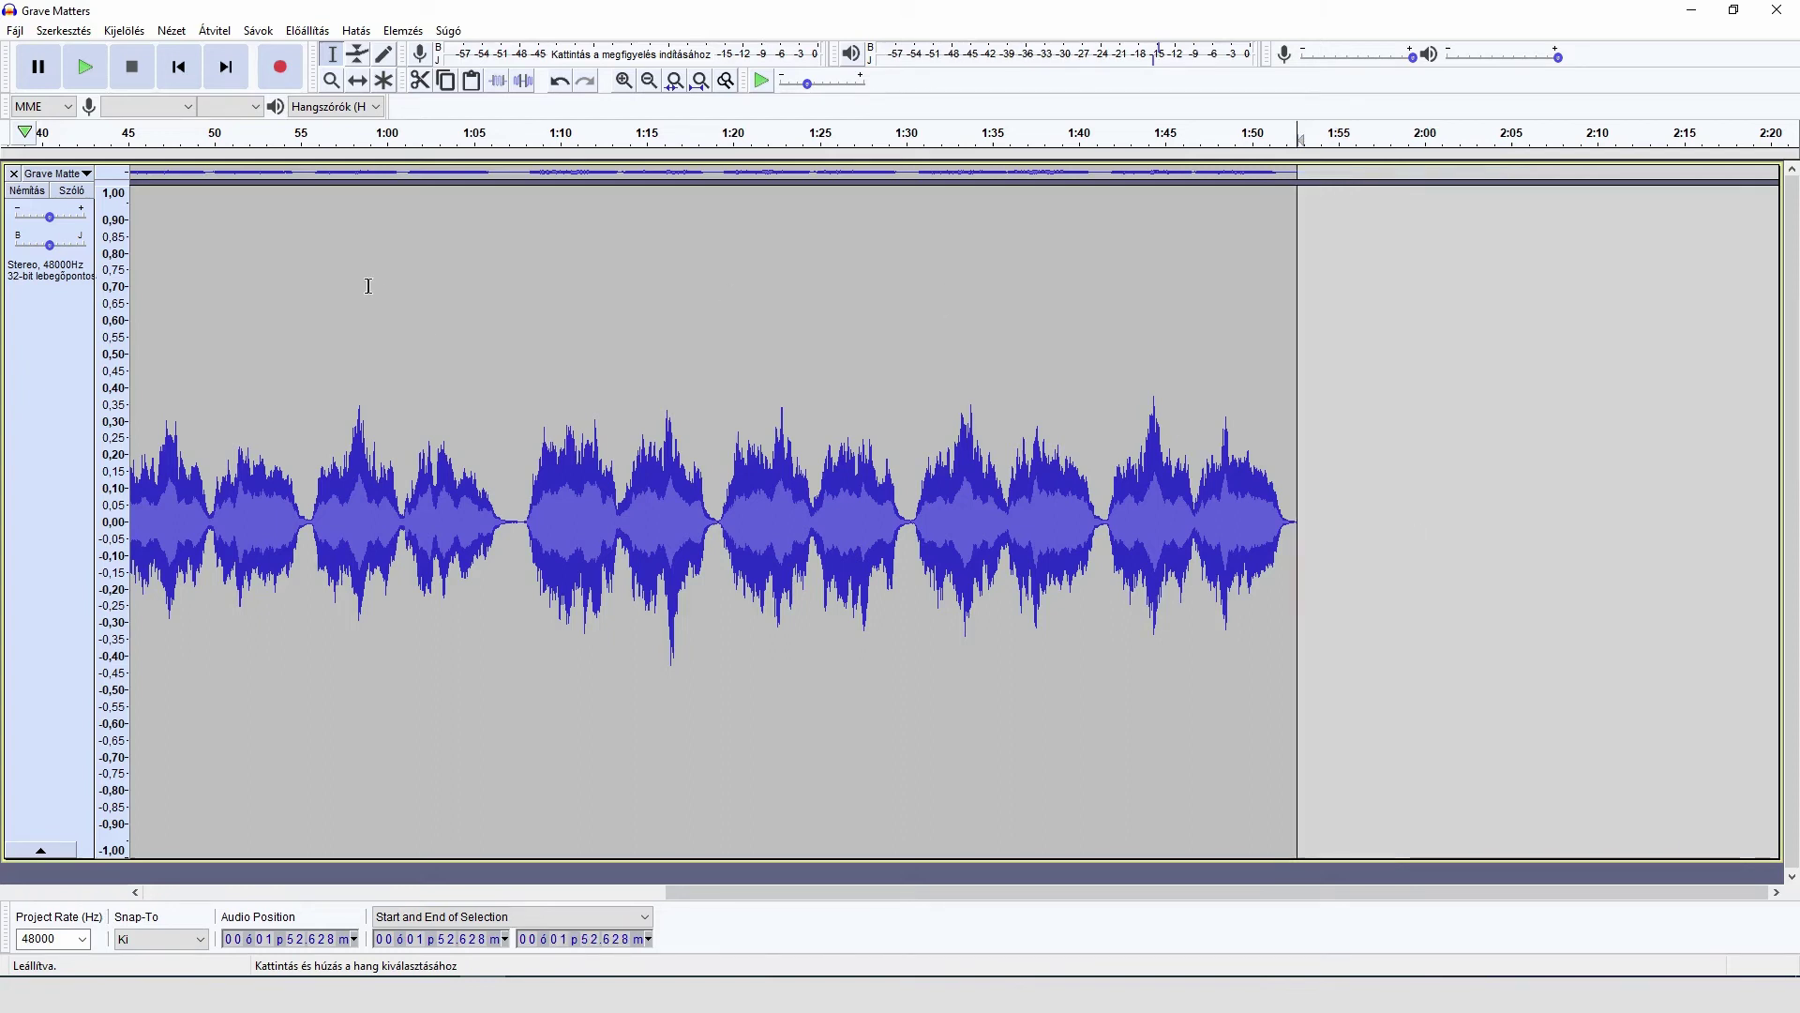
- Play the transition from 1:00.191 and delete the silent gap from 1:06.969 to 1:07.946
click(391, 380)
key(space)
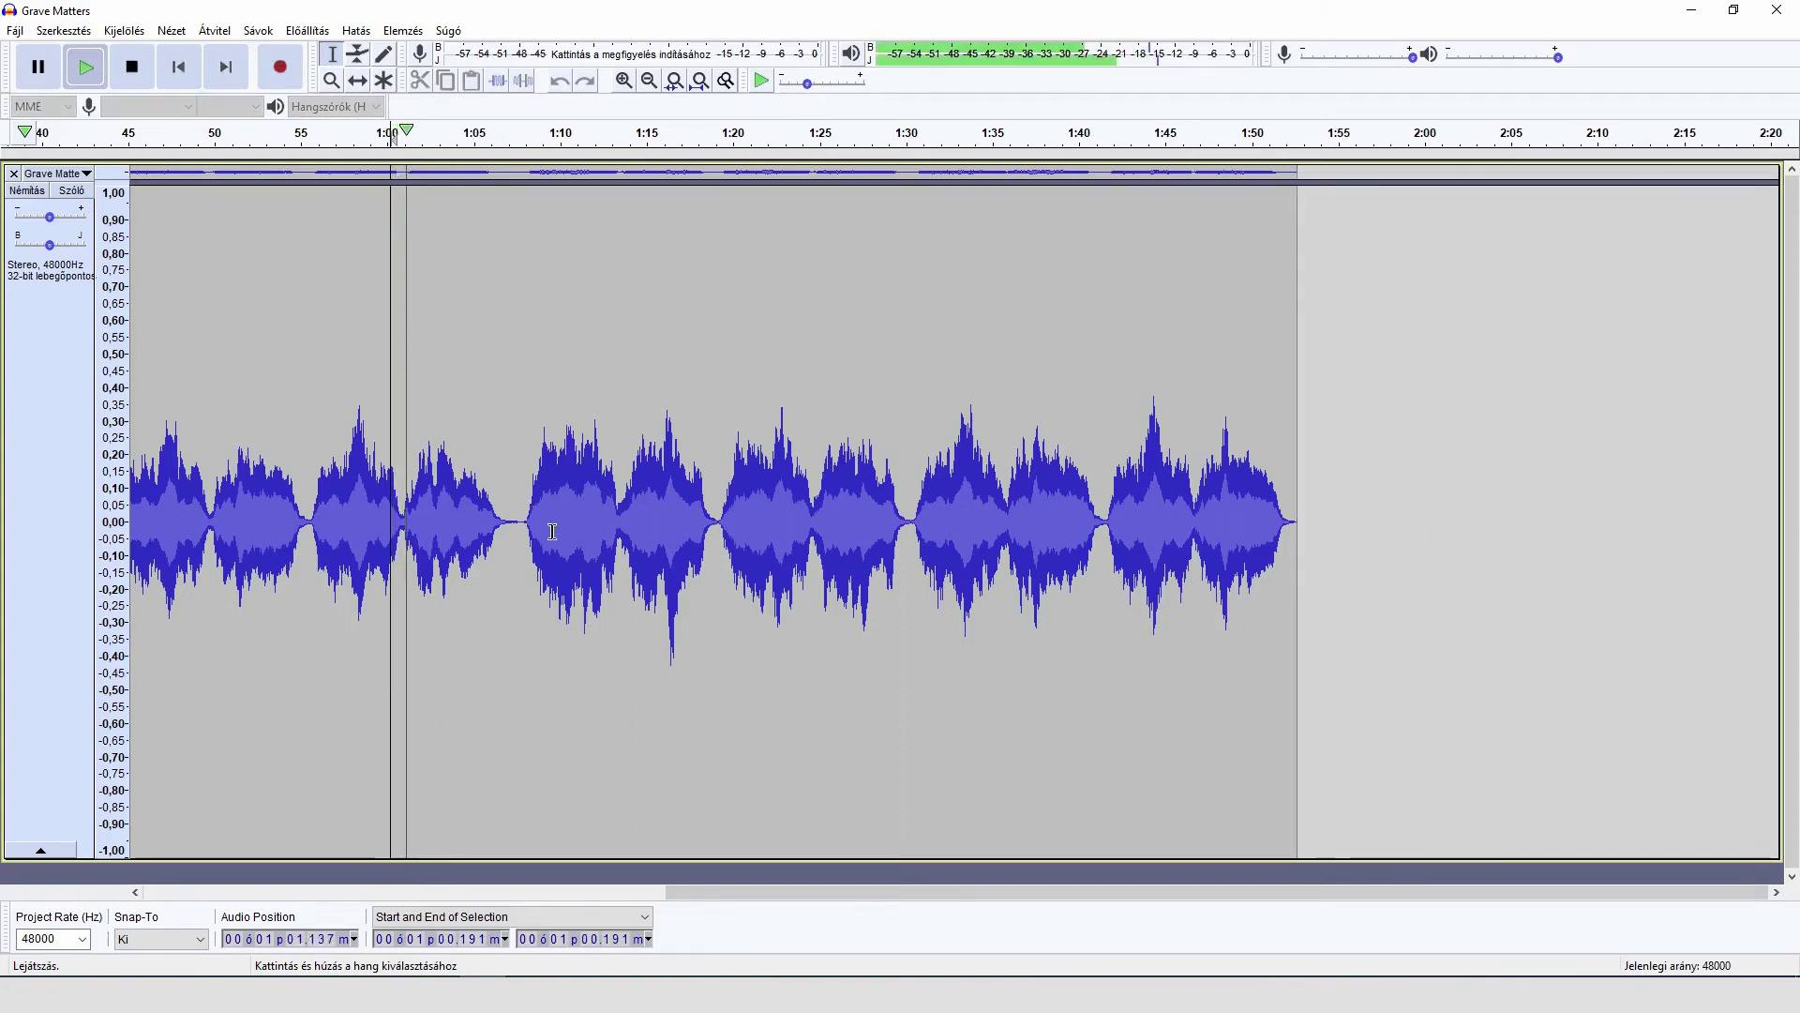
drag(525, 549, 507, 548)
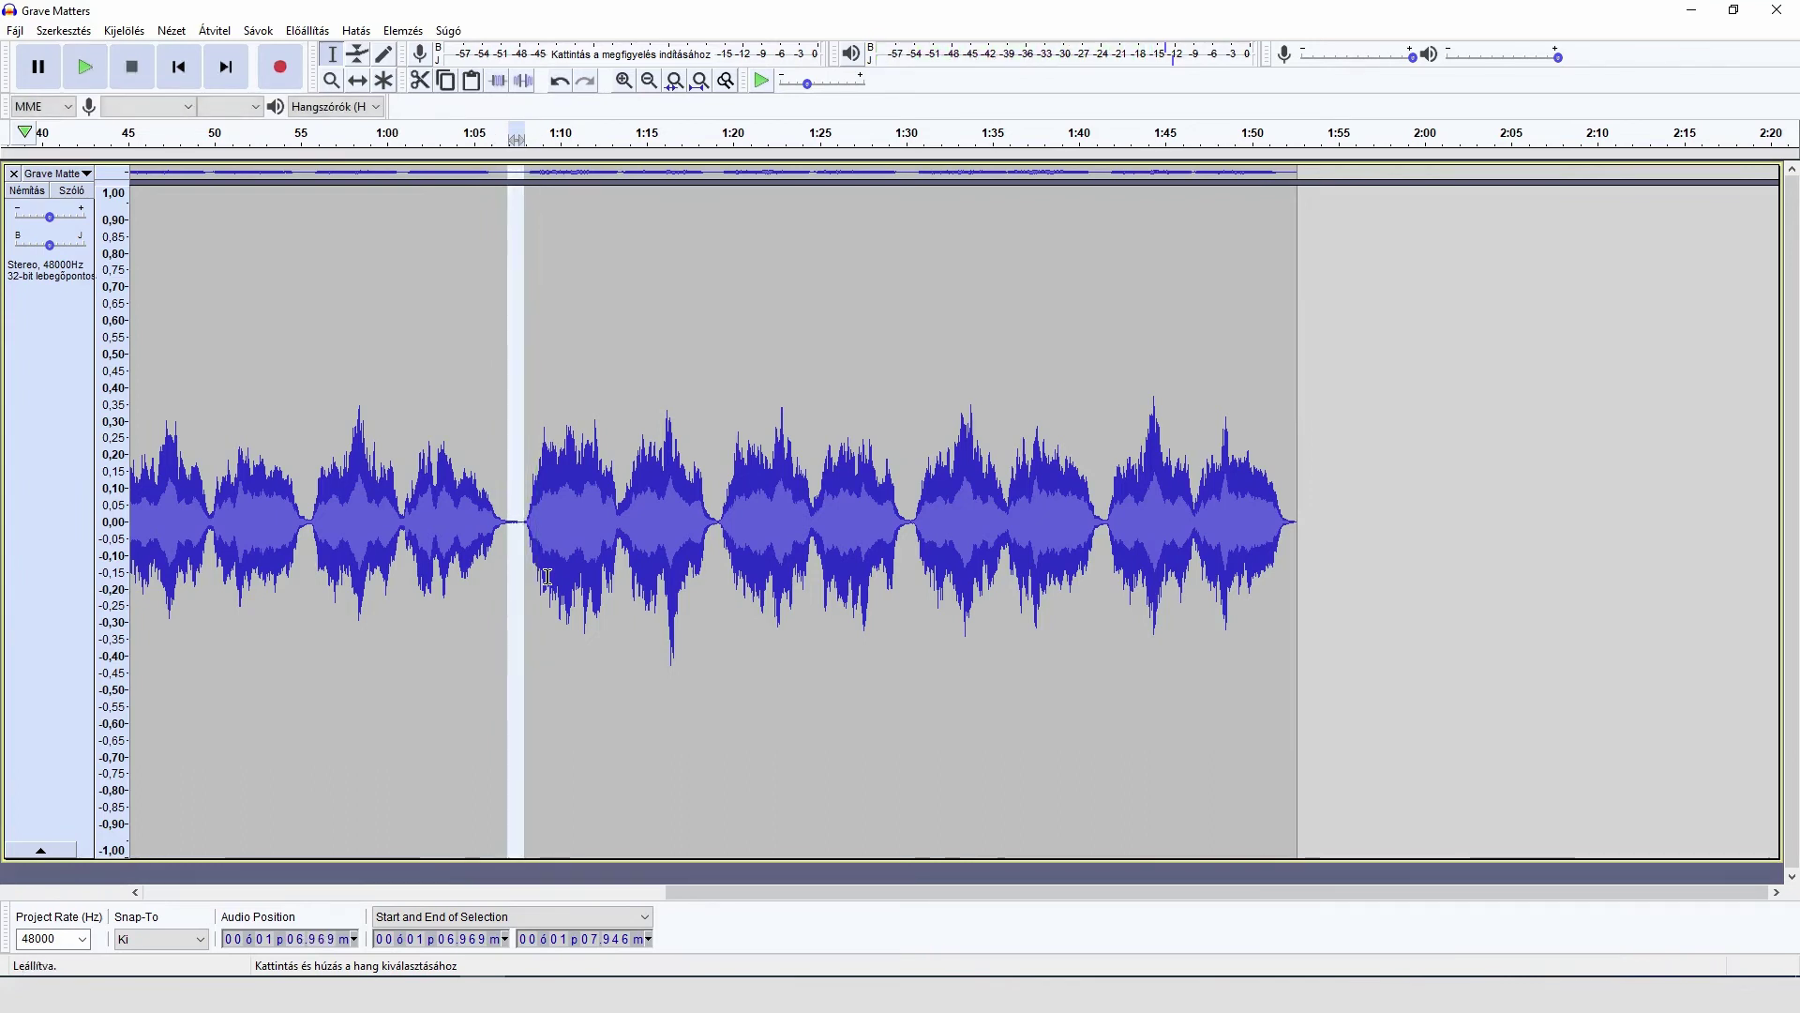
key(Delete)
- Replay the transition from 1:01.926 and delete the silent gap from 1:29.148 to 1:29.473
click(421, 512)
key(space)
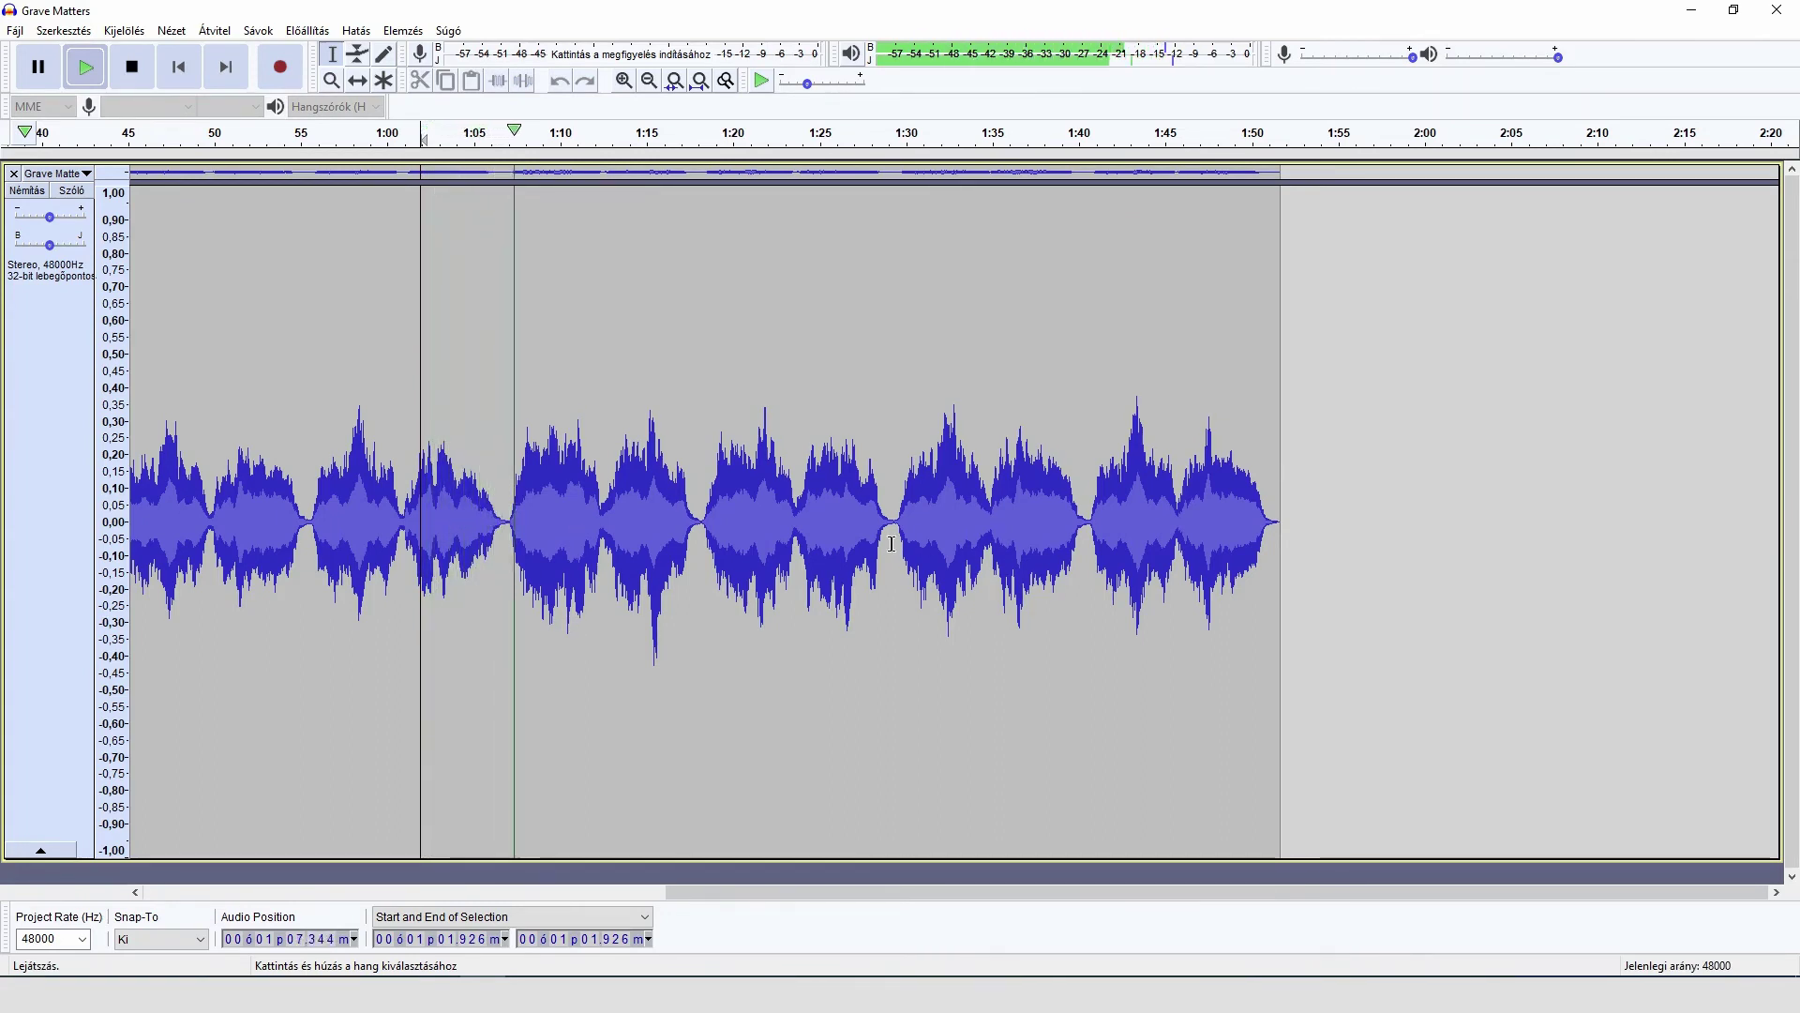
drag(897, 543, 890, 541)
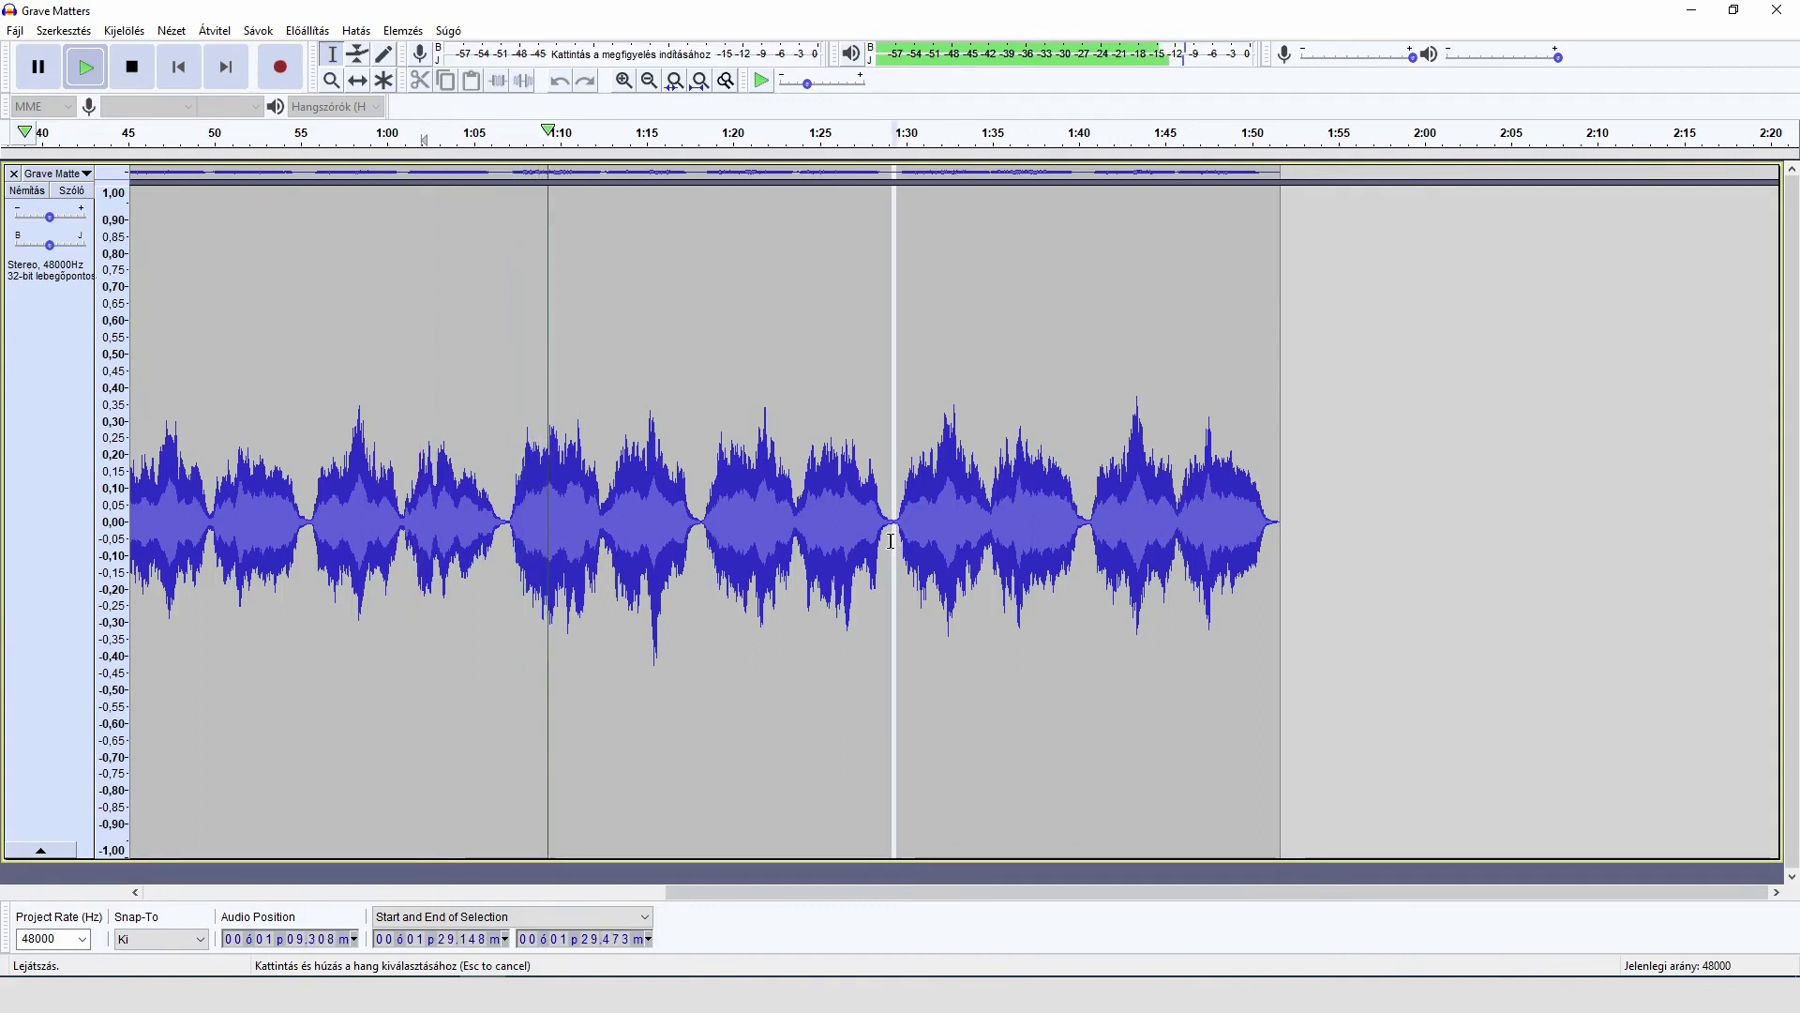
key(space)
key(Delete)
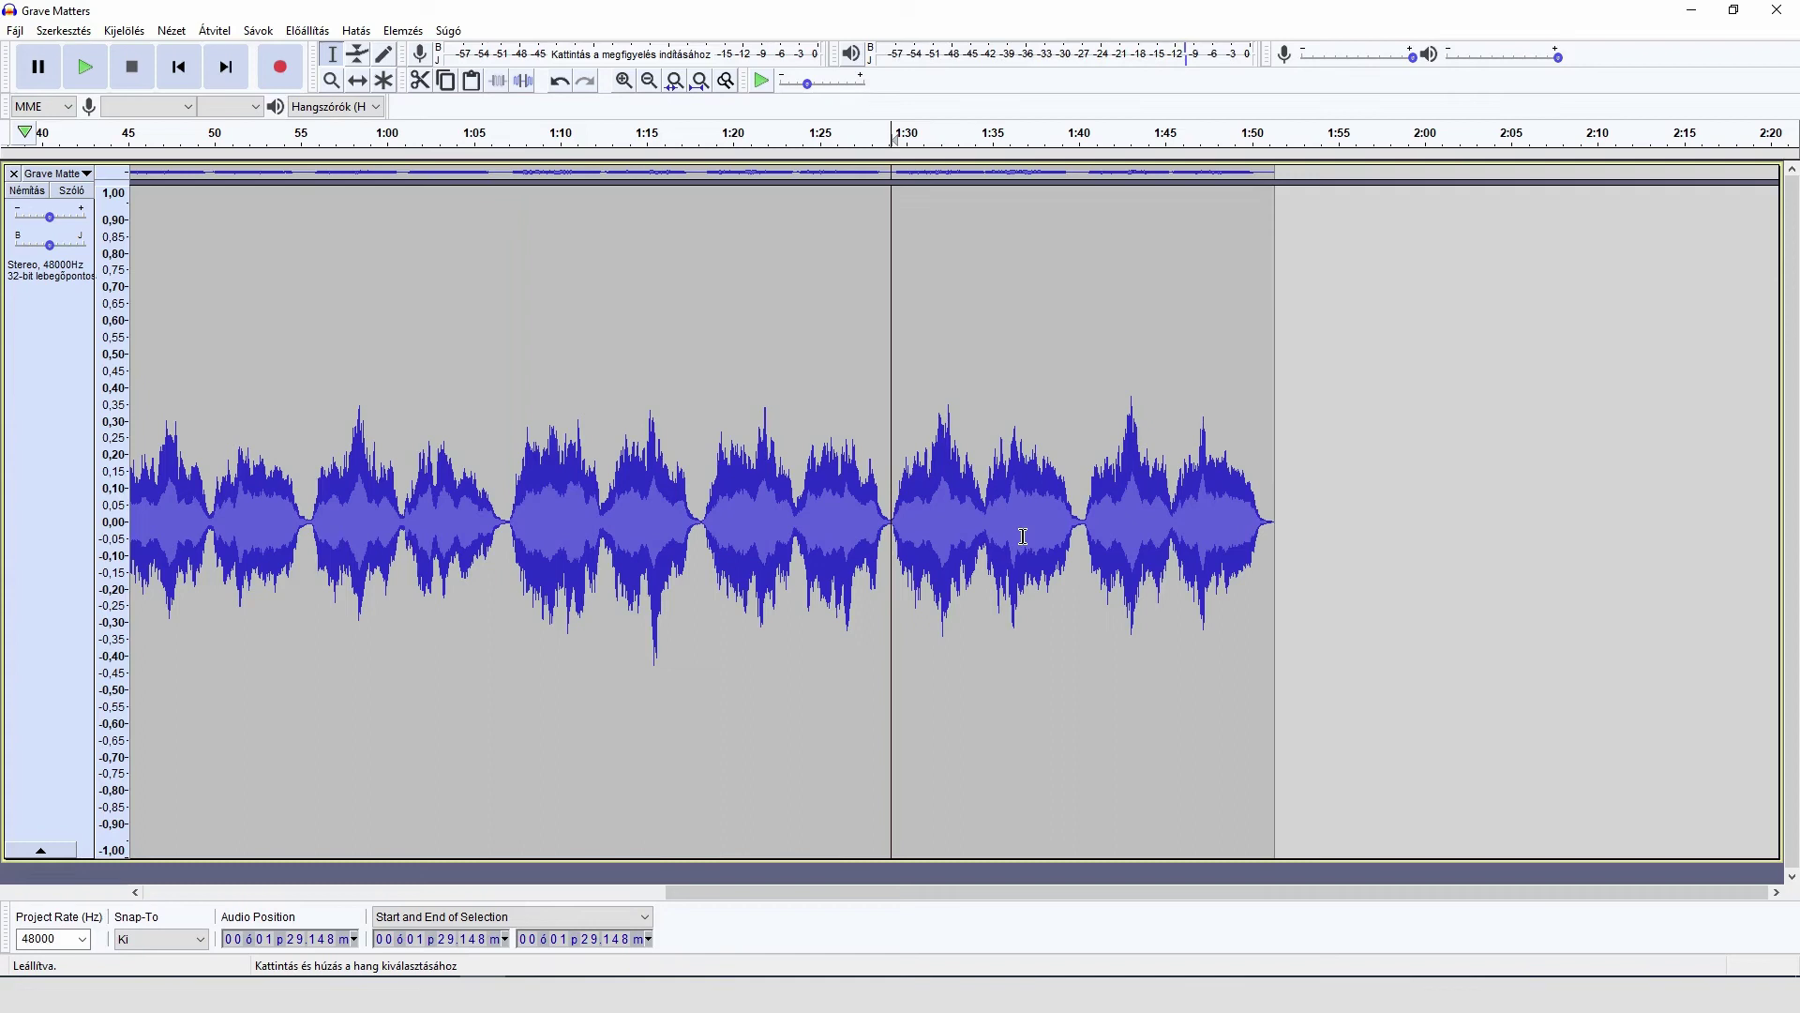
- Delete the short remaining silence starting at 1:06.915 and replay the transition from 1:00.245
key(Home)
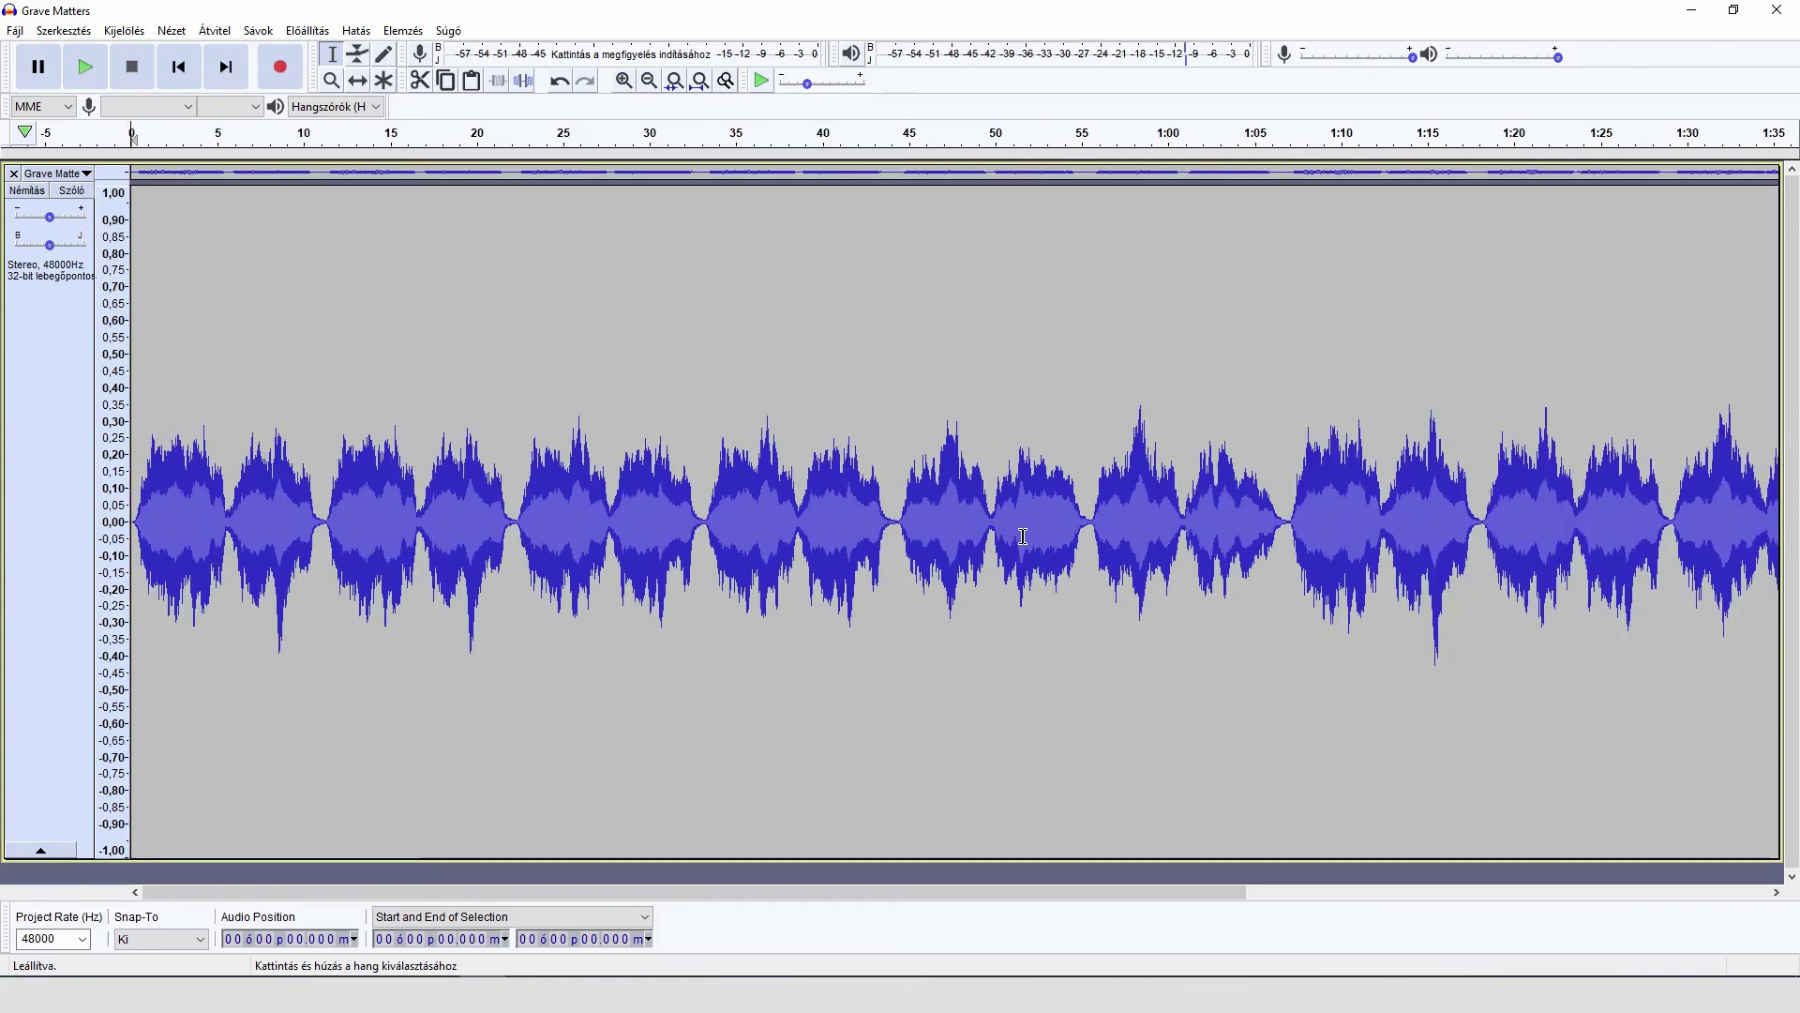
click(1289, 542)
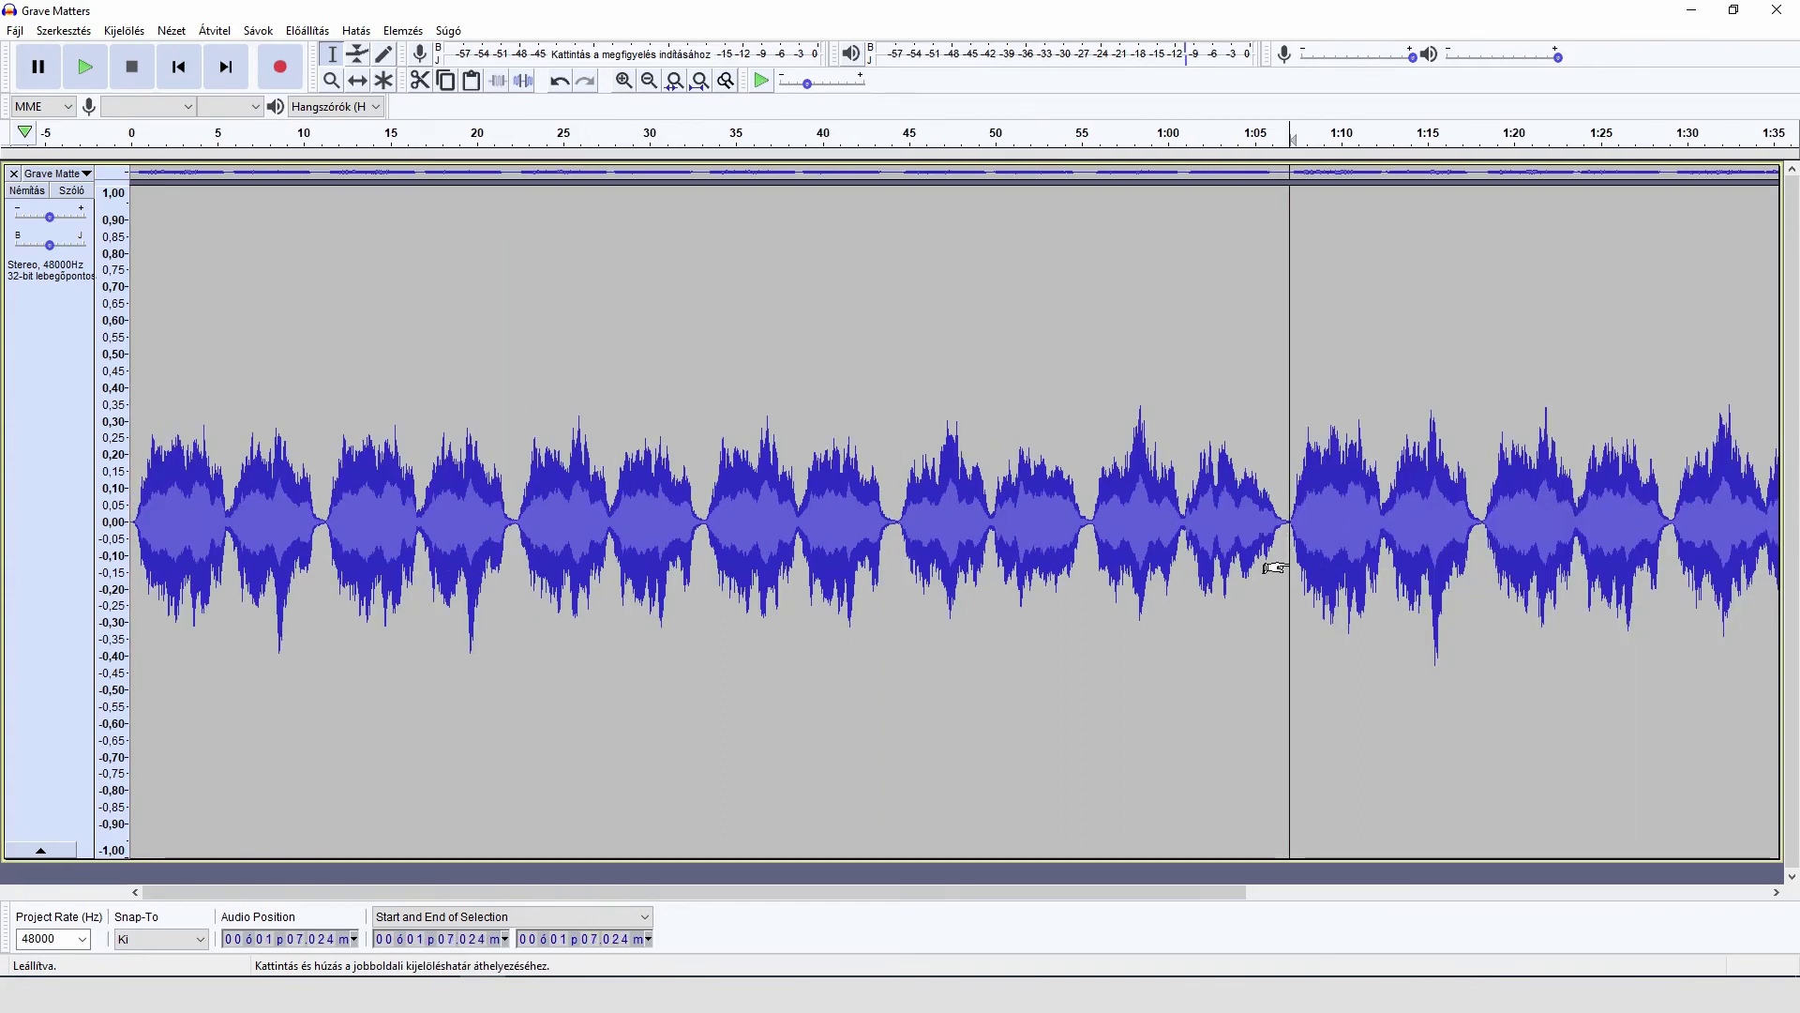
drag(1285, 567, 1294, 565)
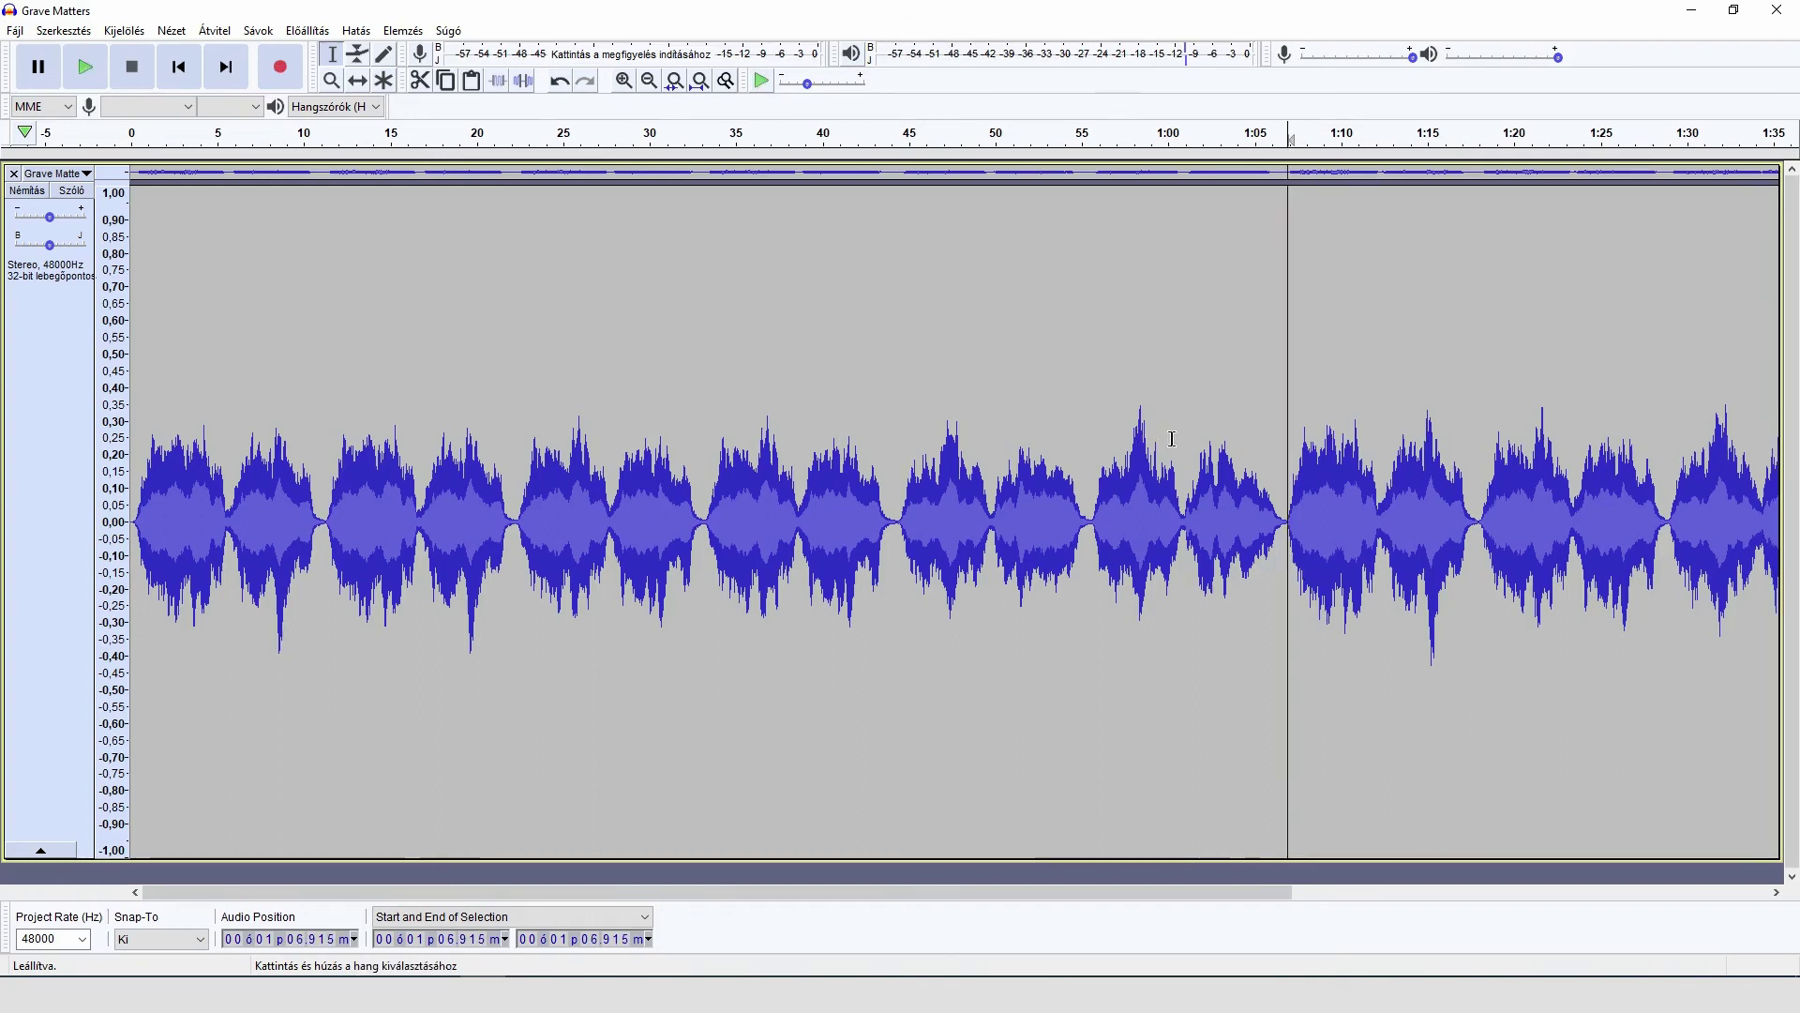
click(1174, 647)
key(space)
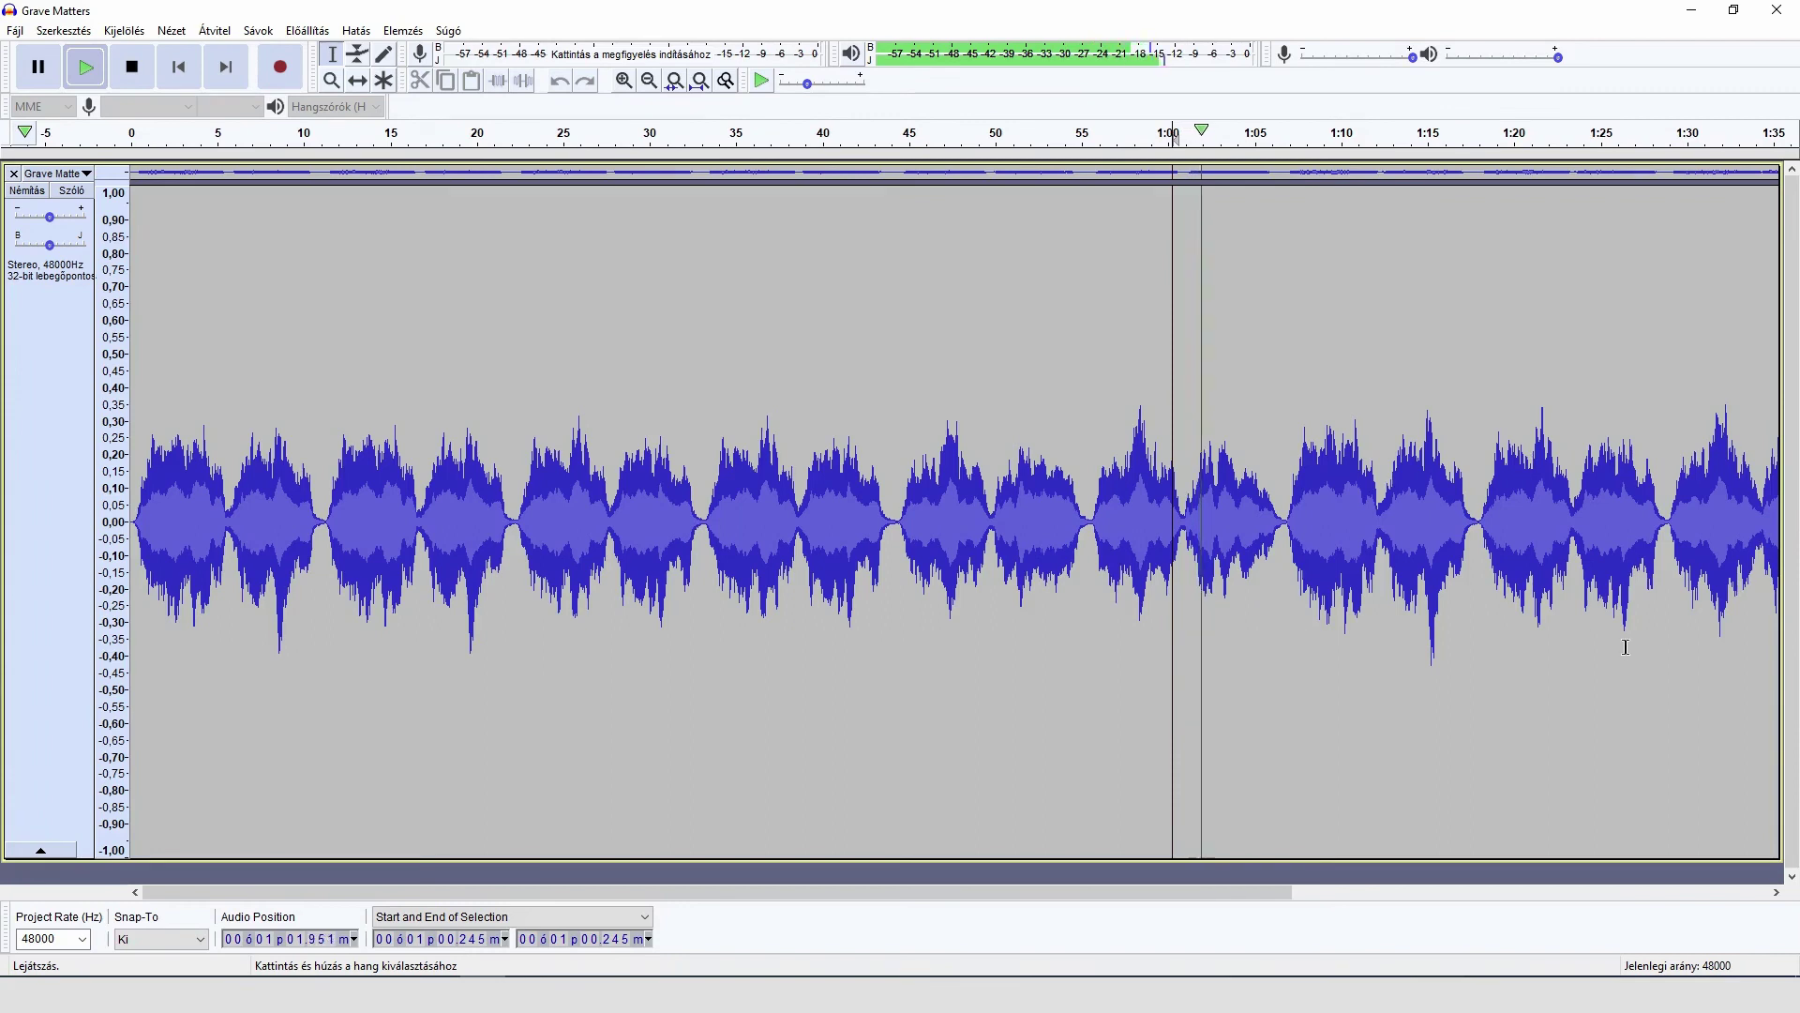
drag(1776, 892, 1776, 891)
click(1776, 892)
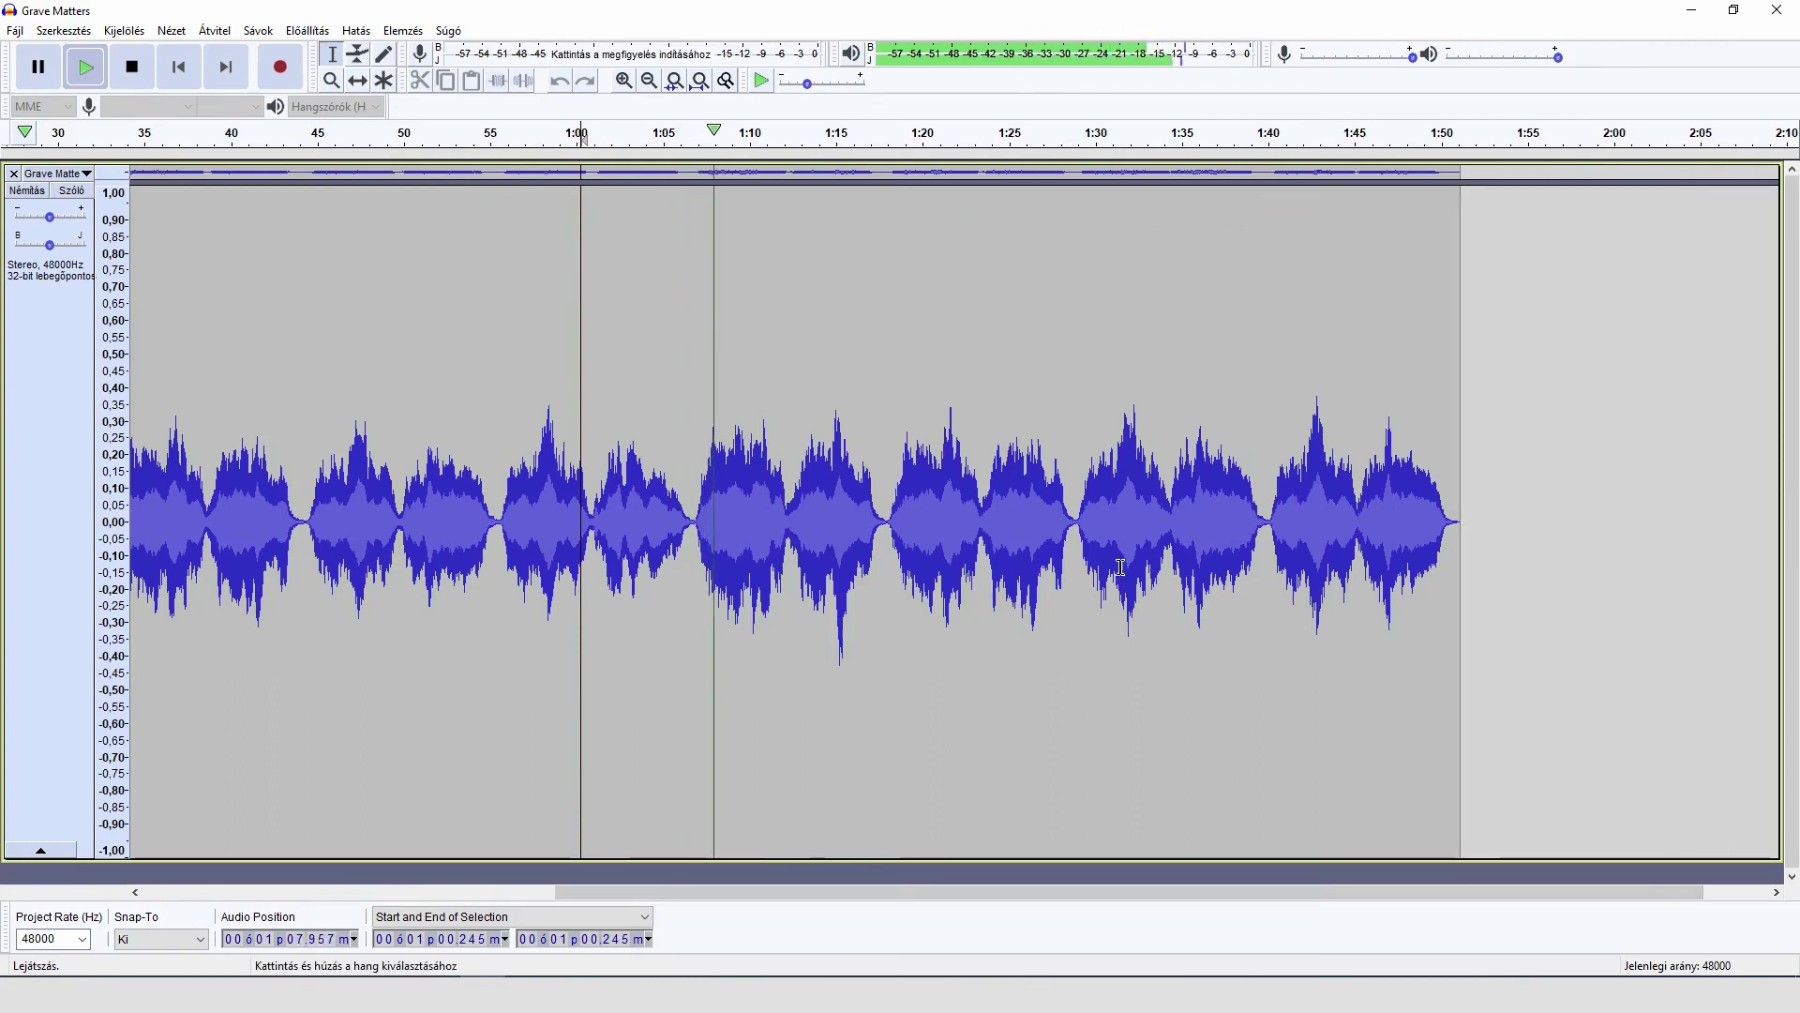
- Trim the silent gaps between the earlier phrases, including the one starting at 54.606 seconds, and check the whole track
scroll(1125, 562, left, 10)
click(1075, 544)
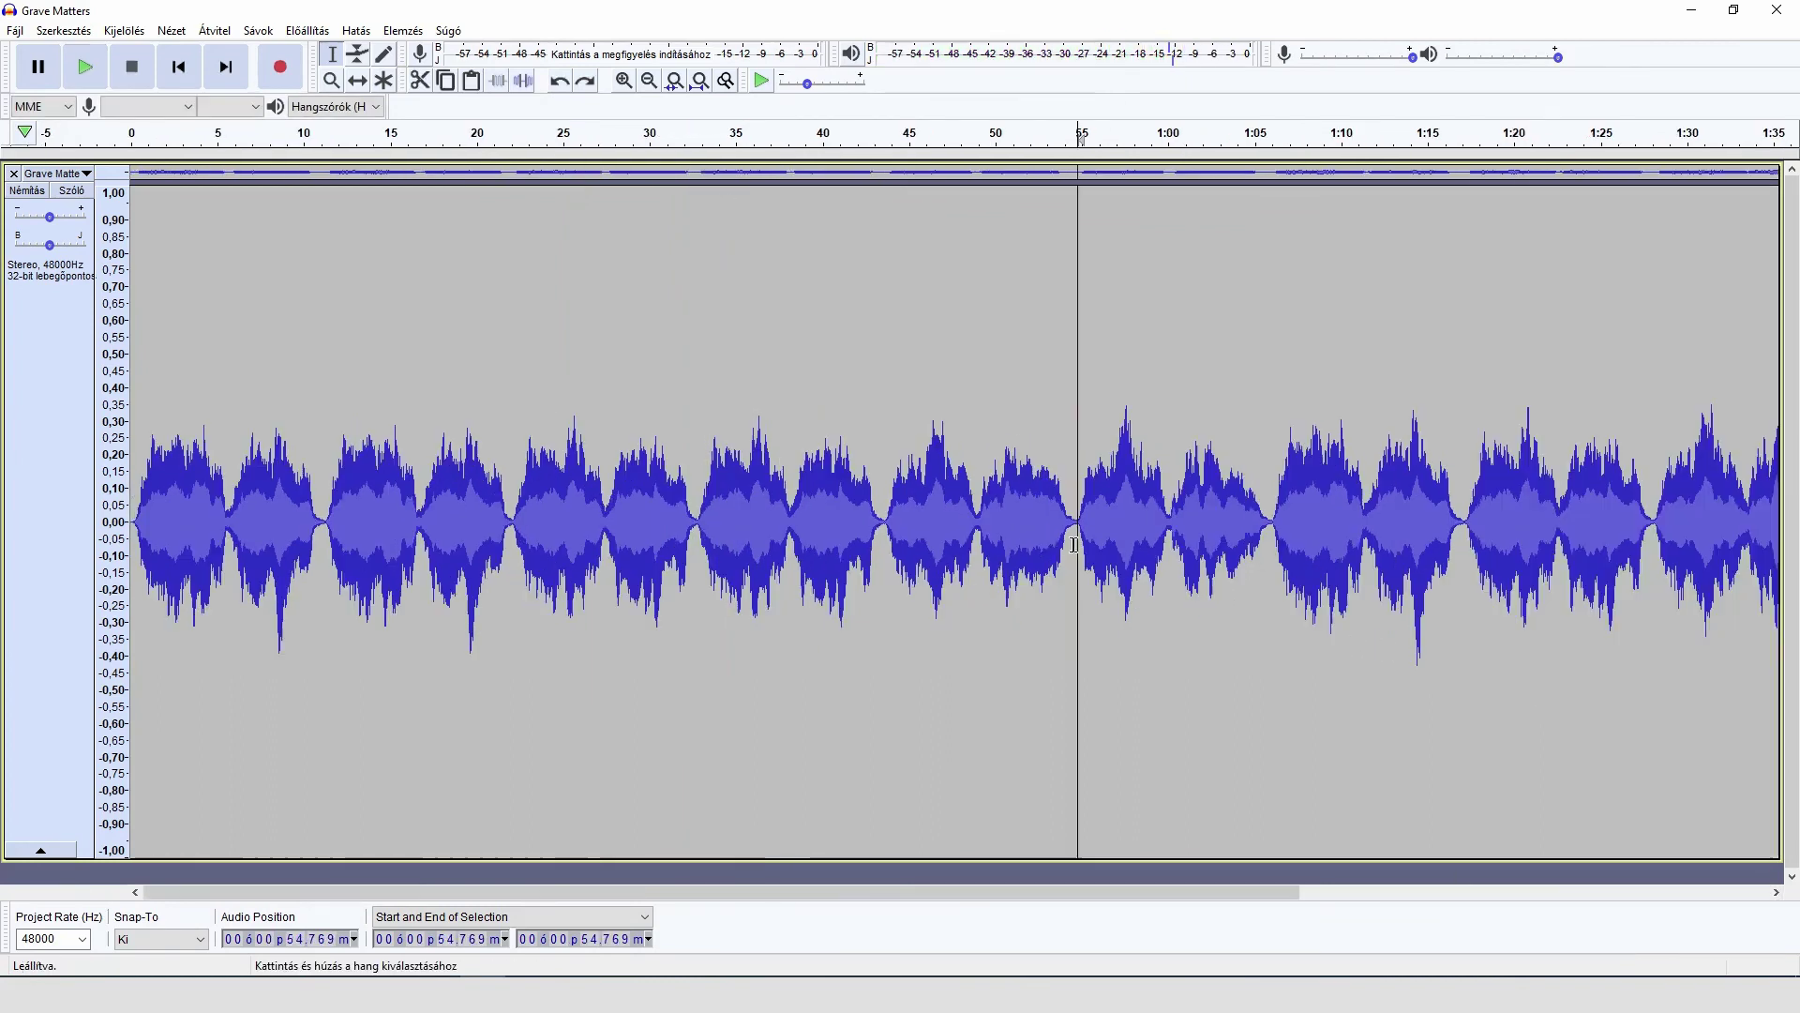
shift+click(1078, 547)
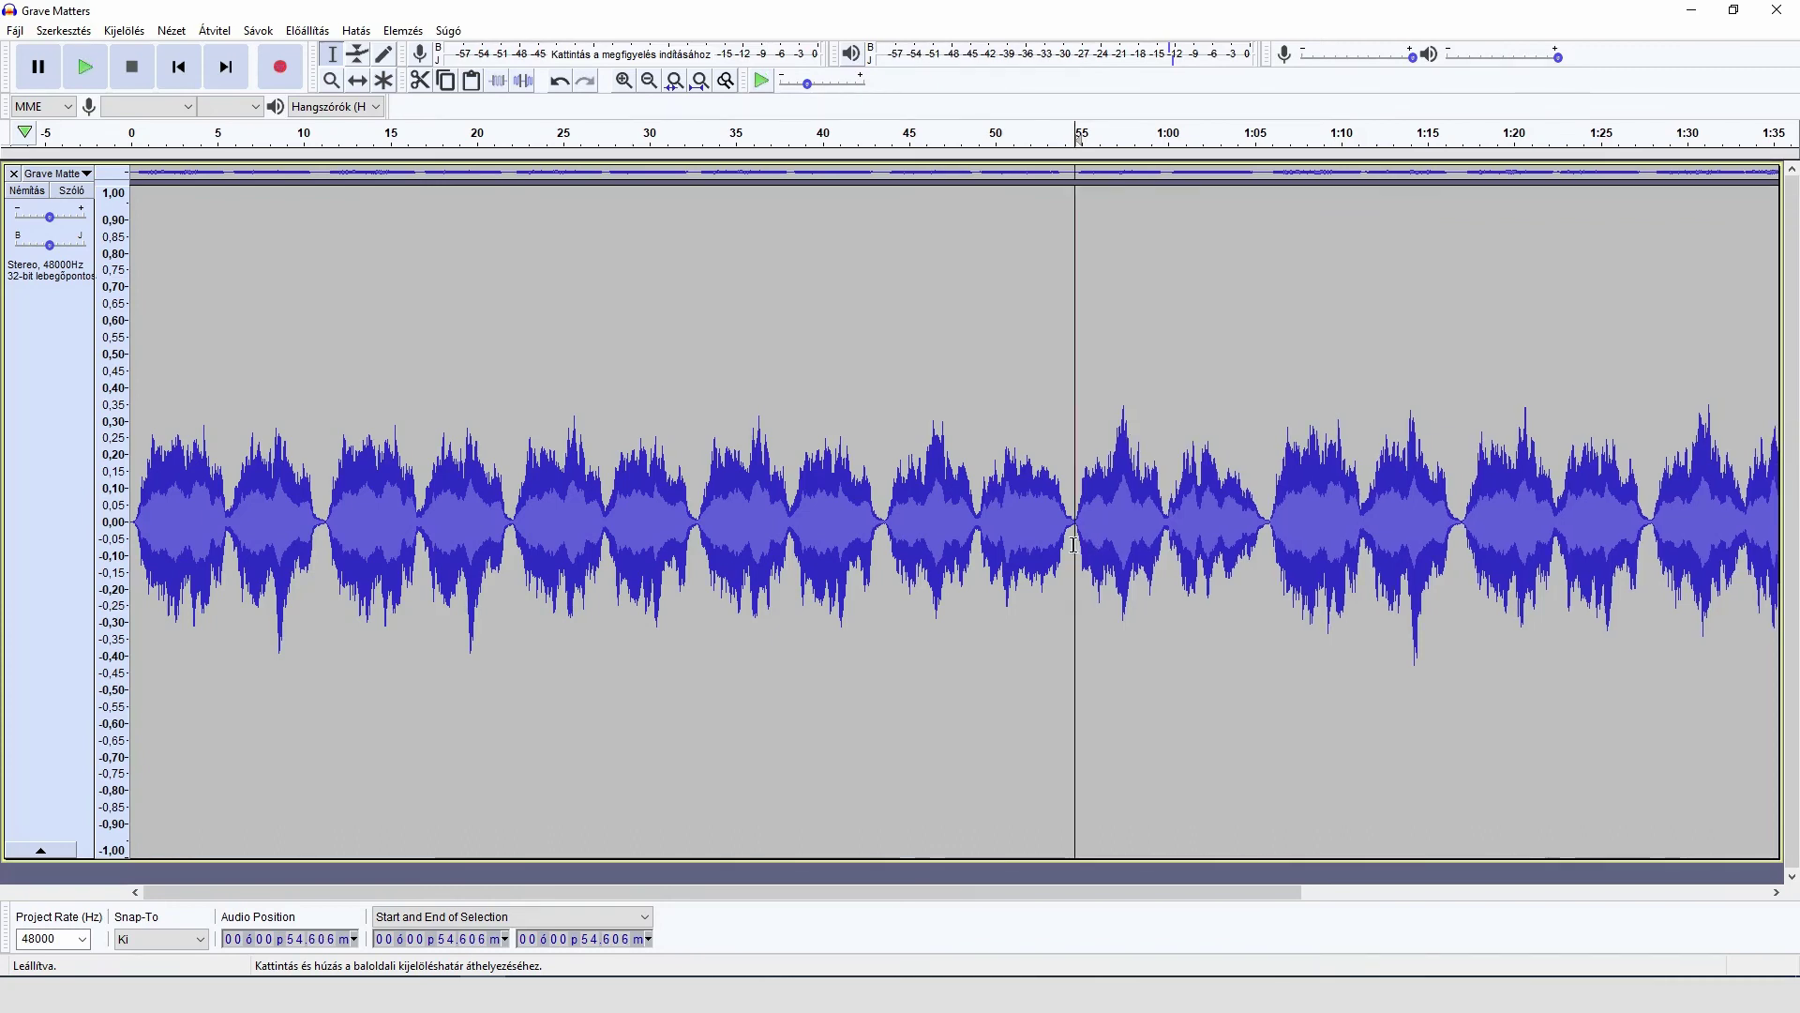
key(End)
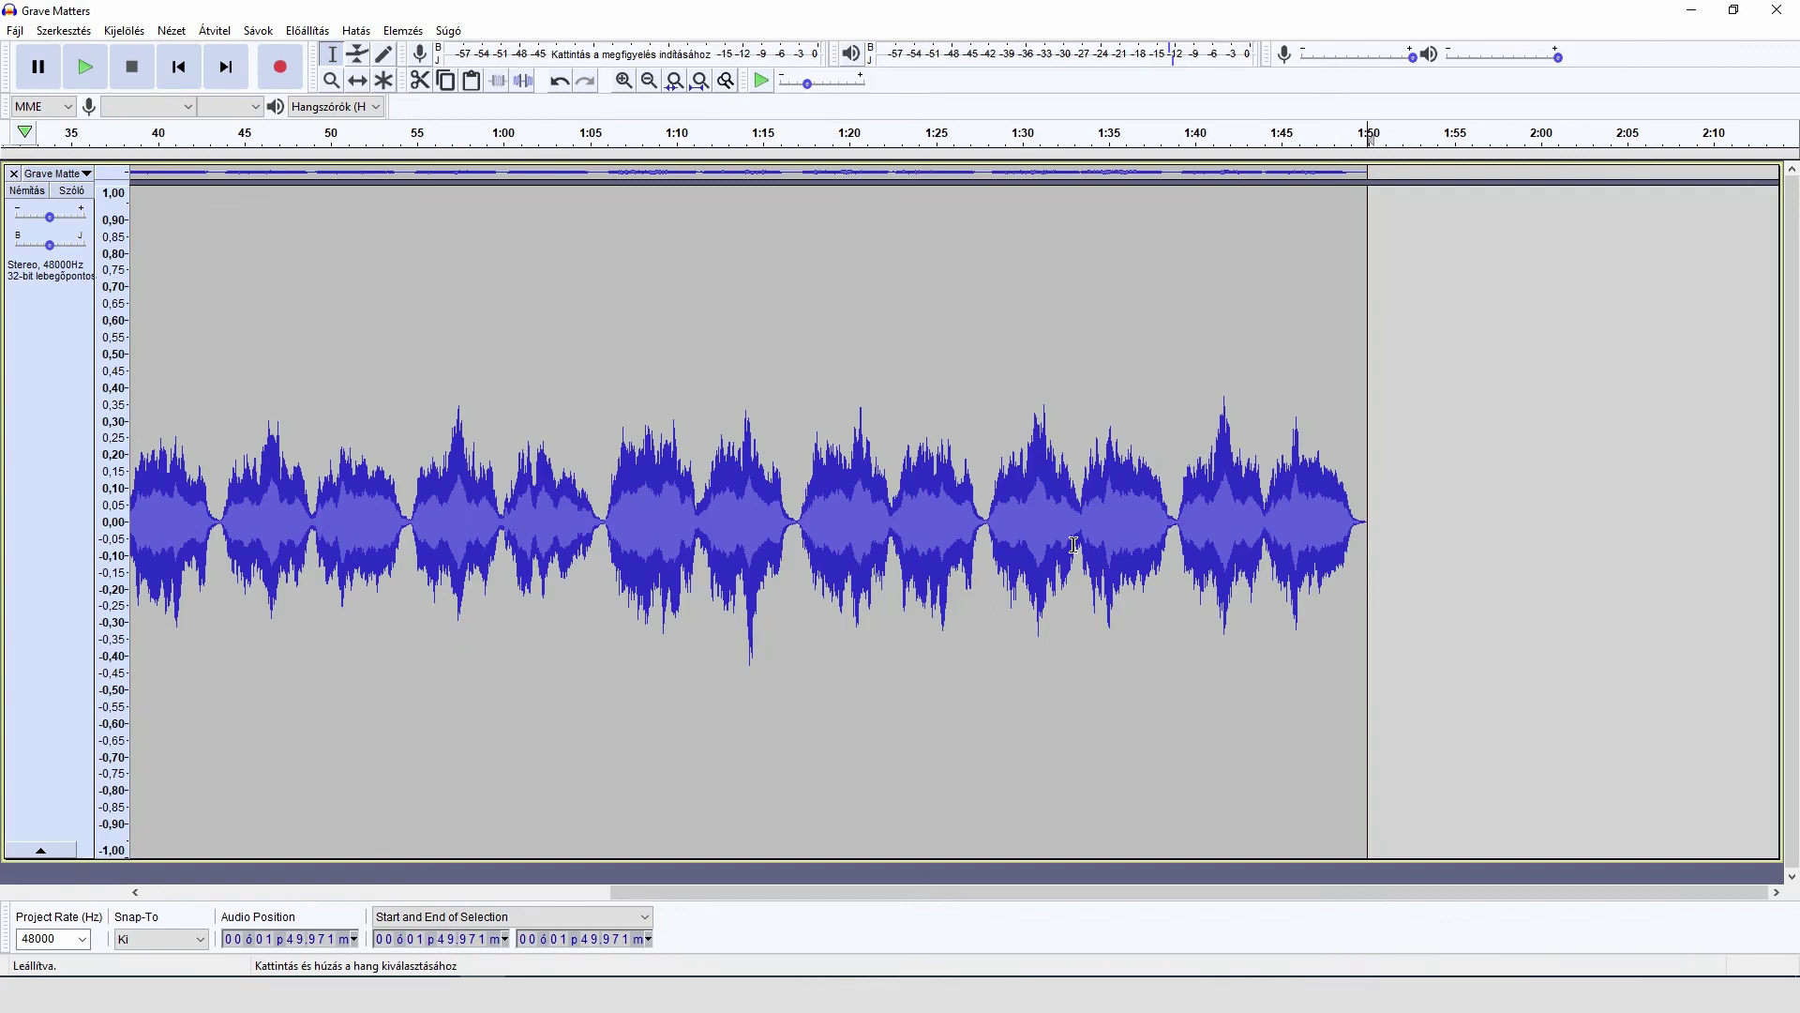
key(Home)
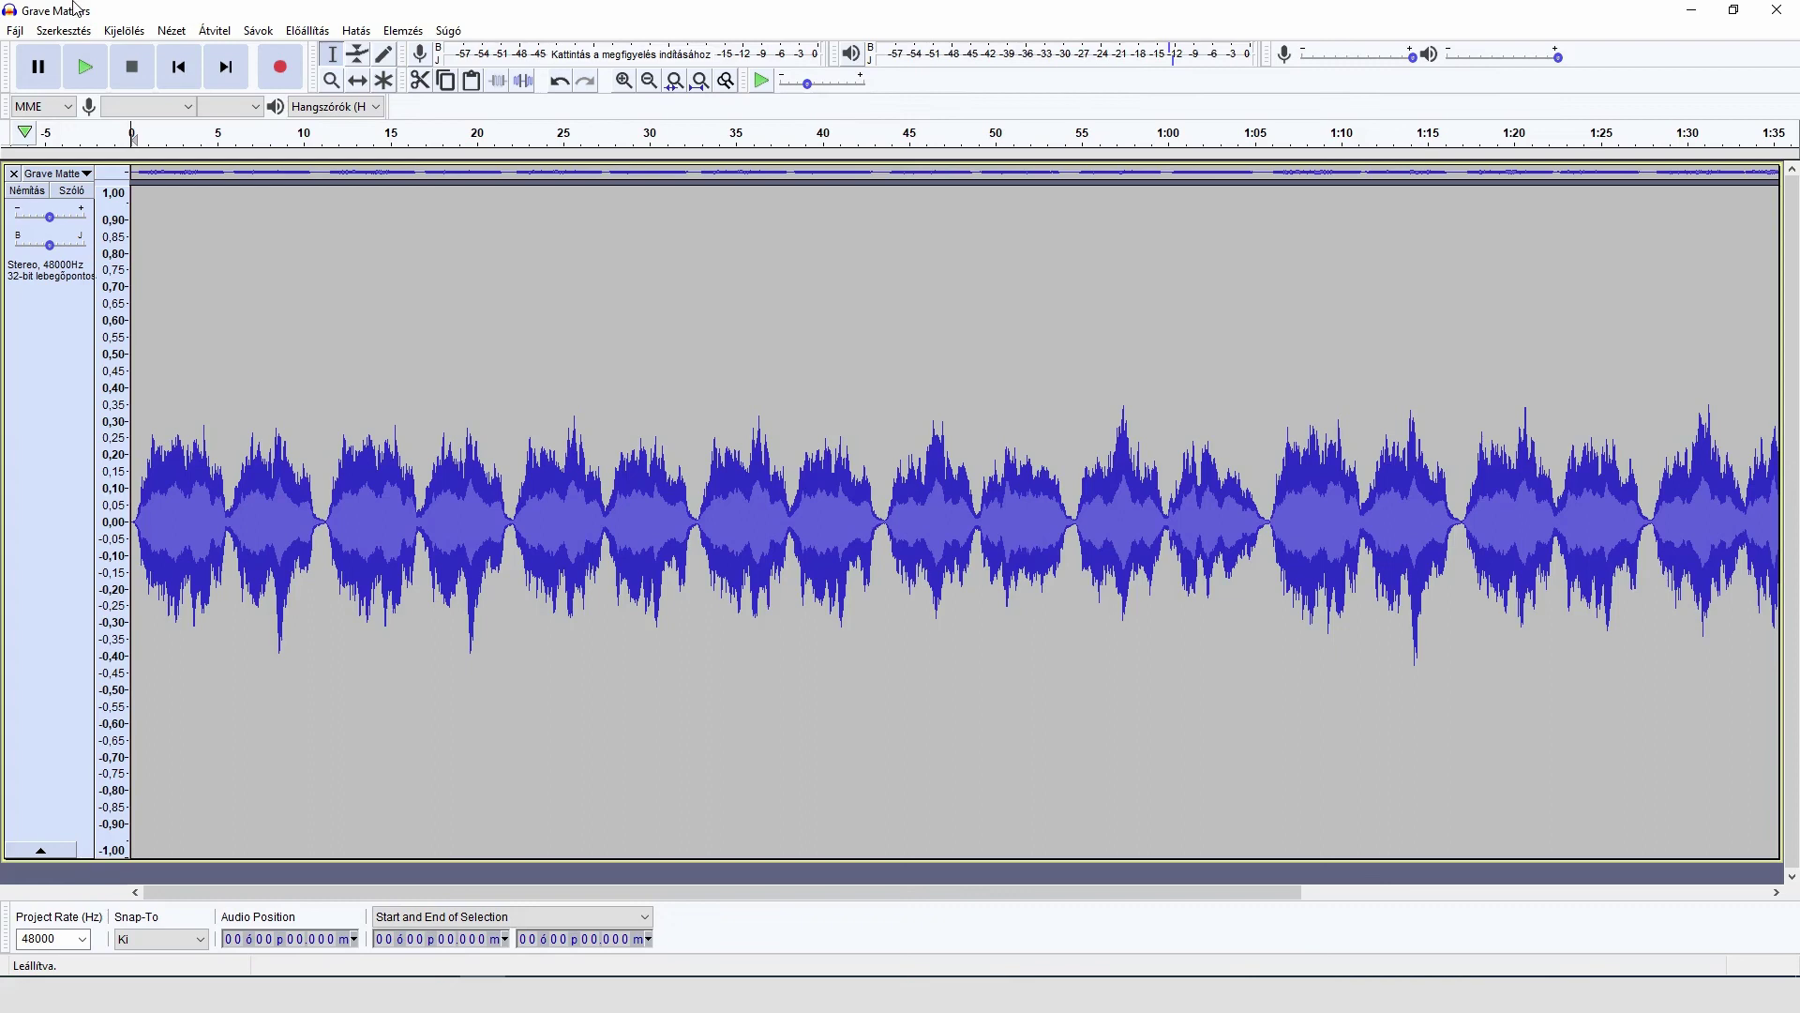
- Start exporting the finished track as a WAV file
click(16, 33)
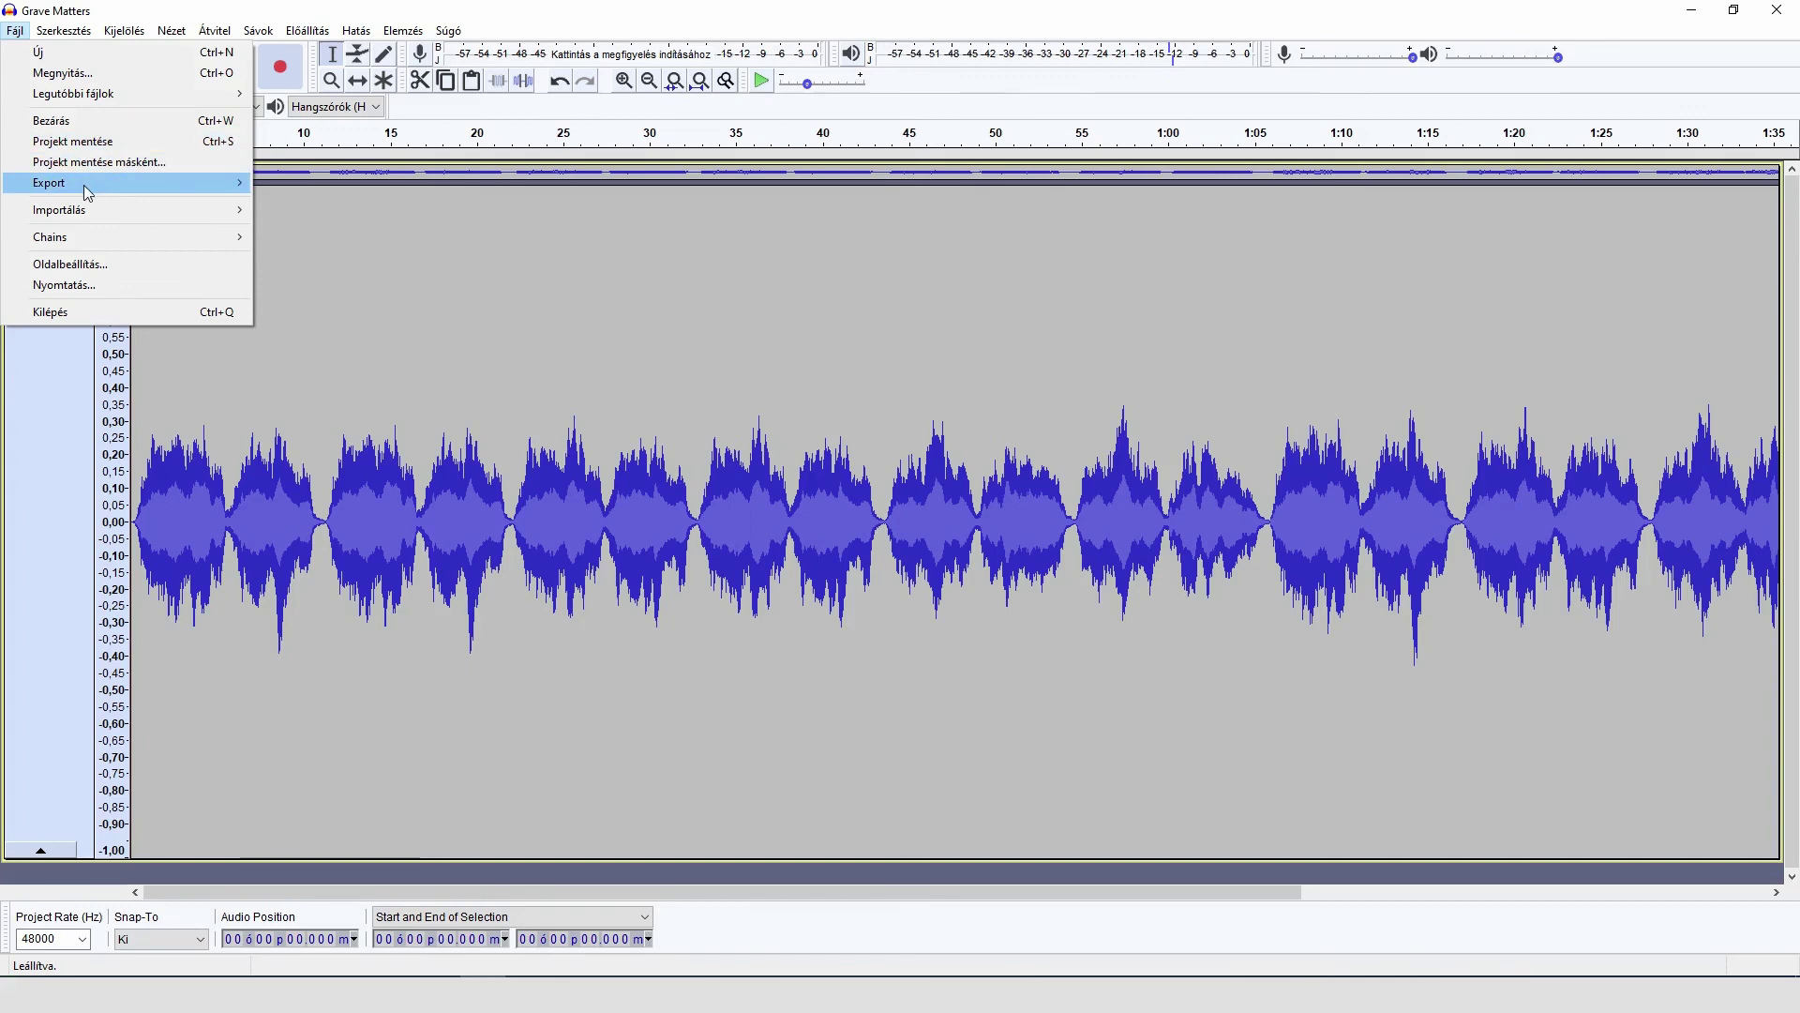
mouse_move(85, 185)
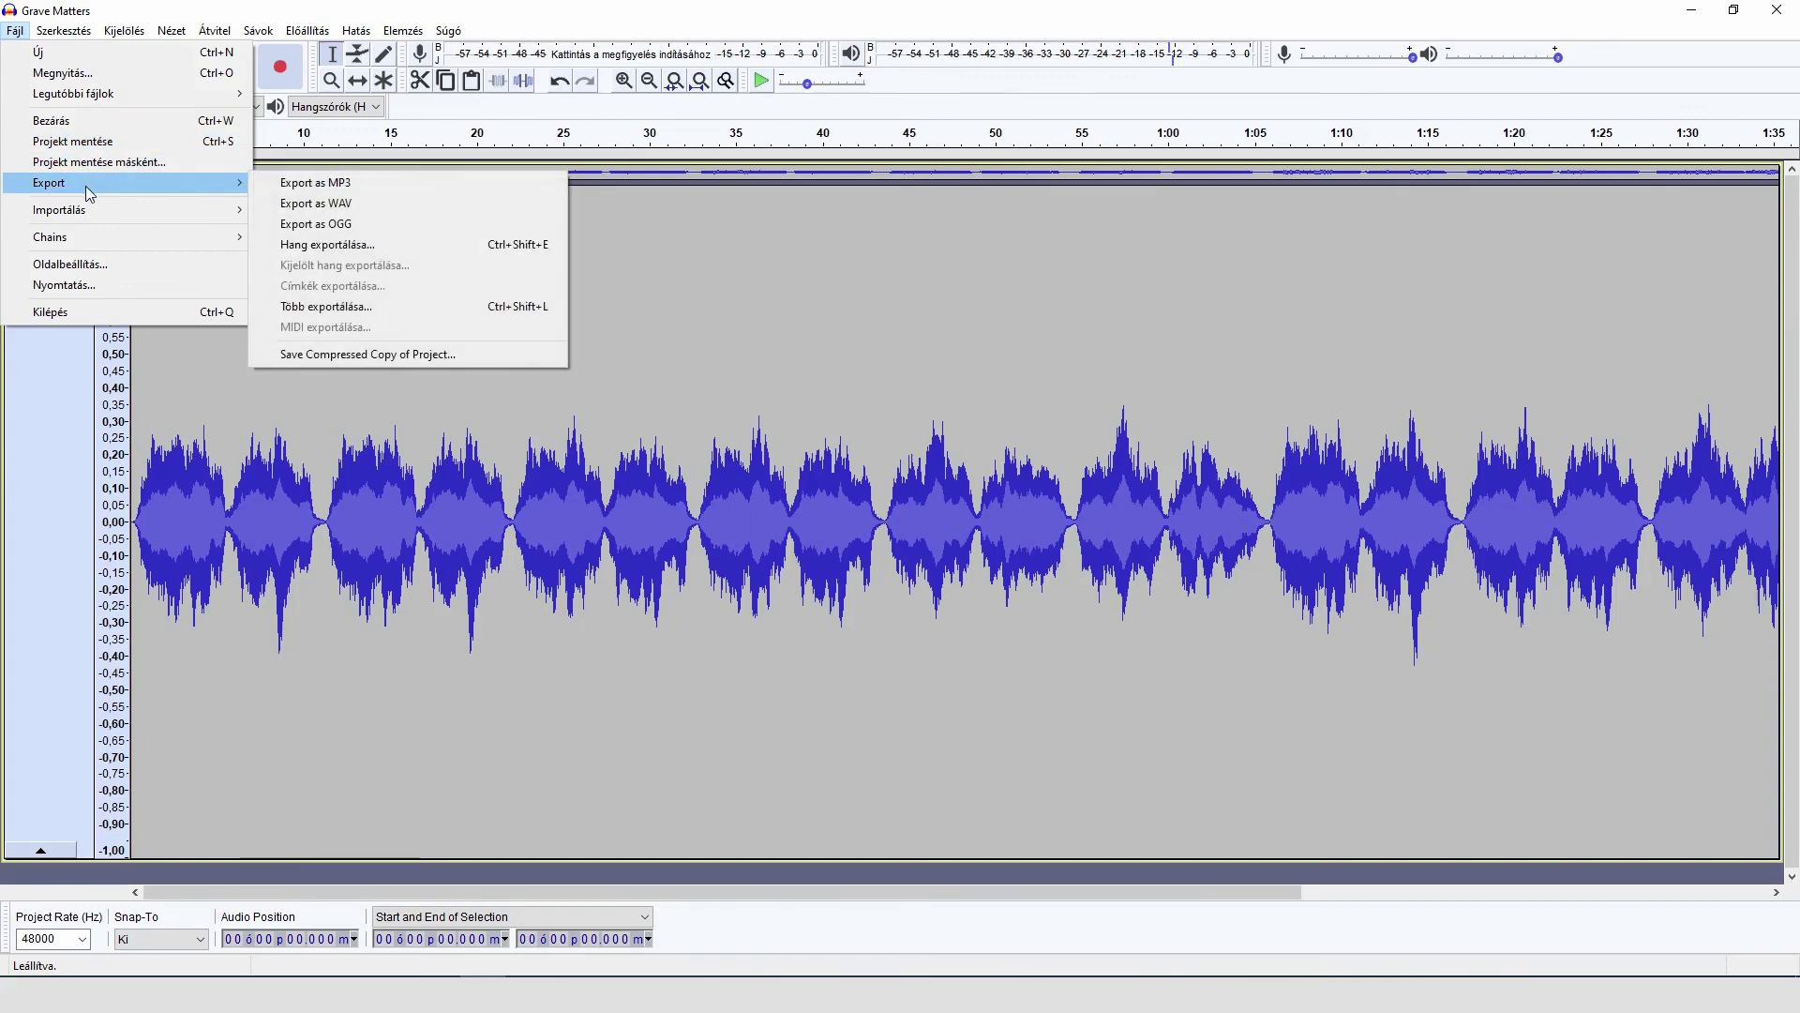
click(347, 201)
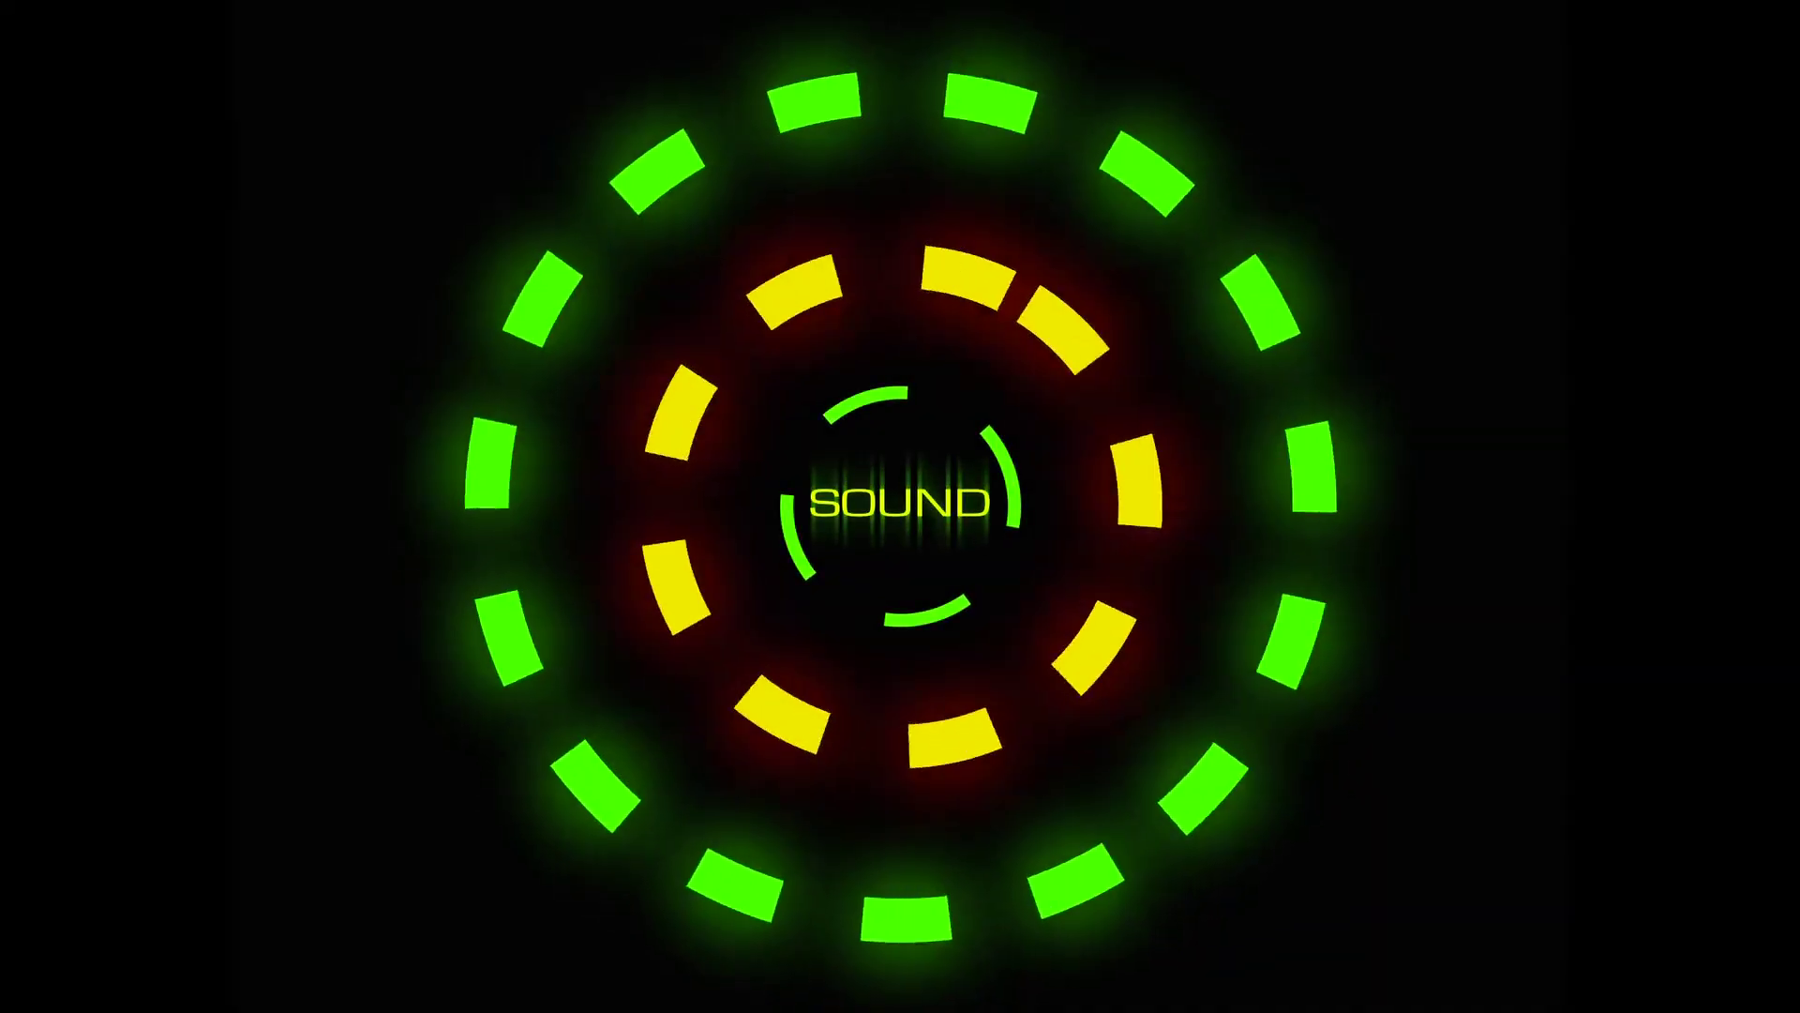